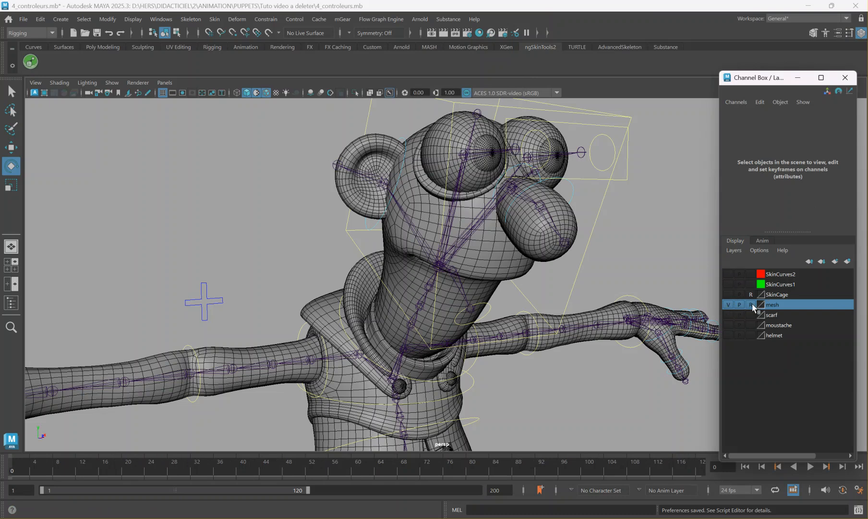
Select the body_Arms mesh and launch ngSkinTools, dismissing the version update notice.
left_click(135, 363)
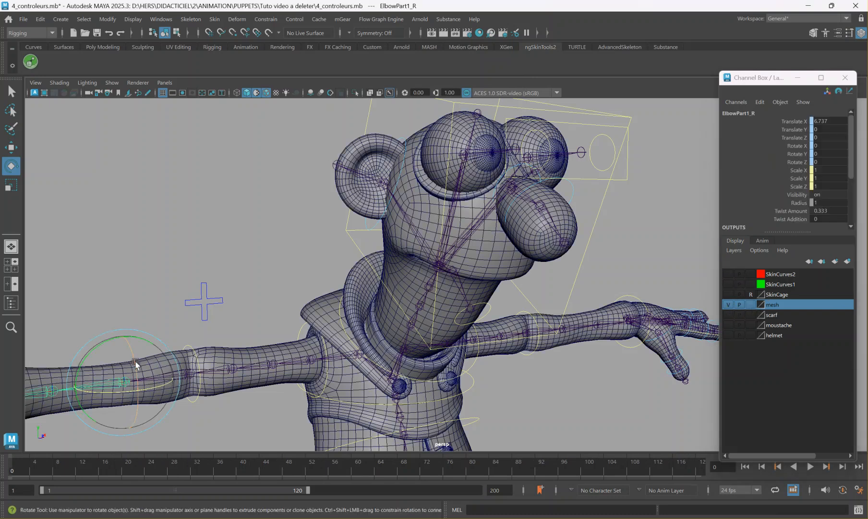
left_click(44, 369)
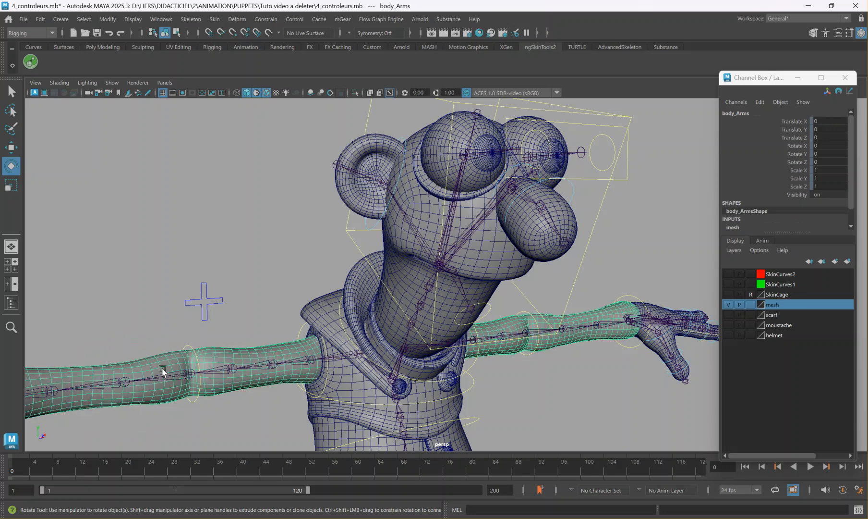
middle_click_drag(164, 370, 210, 342, "alt")
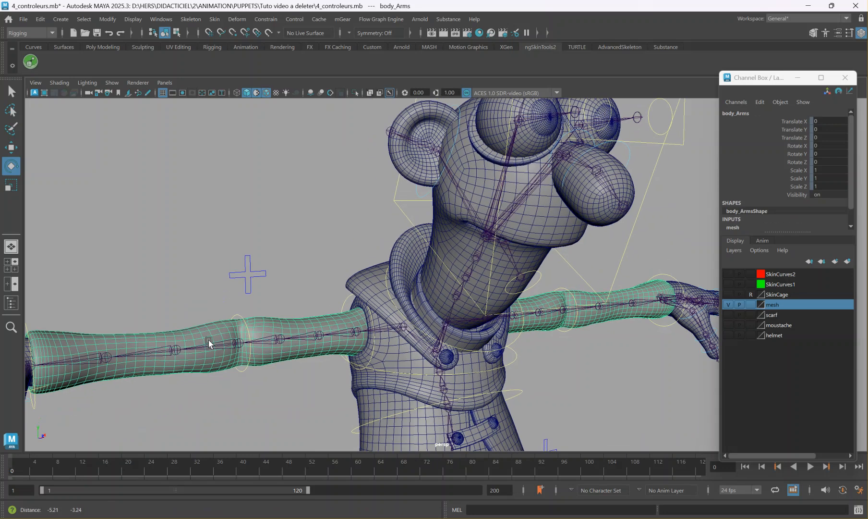
left_click(29, 63)
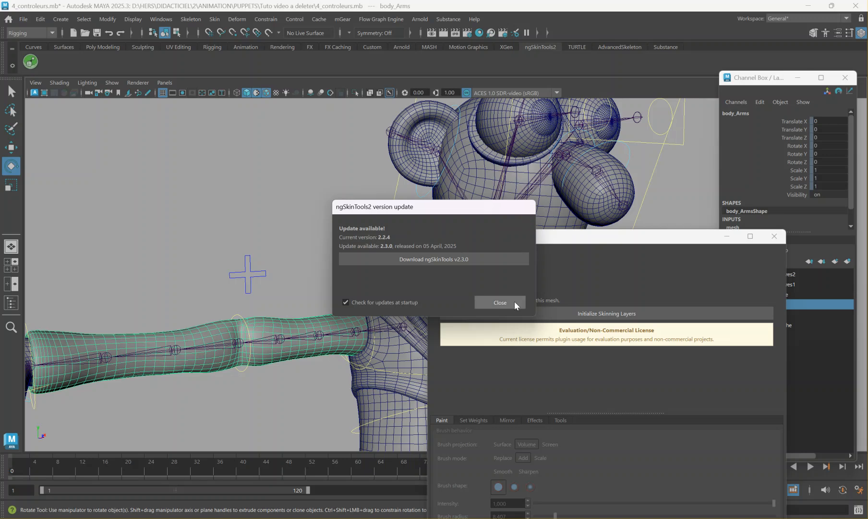
left_click(488, 303)
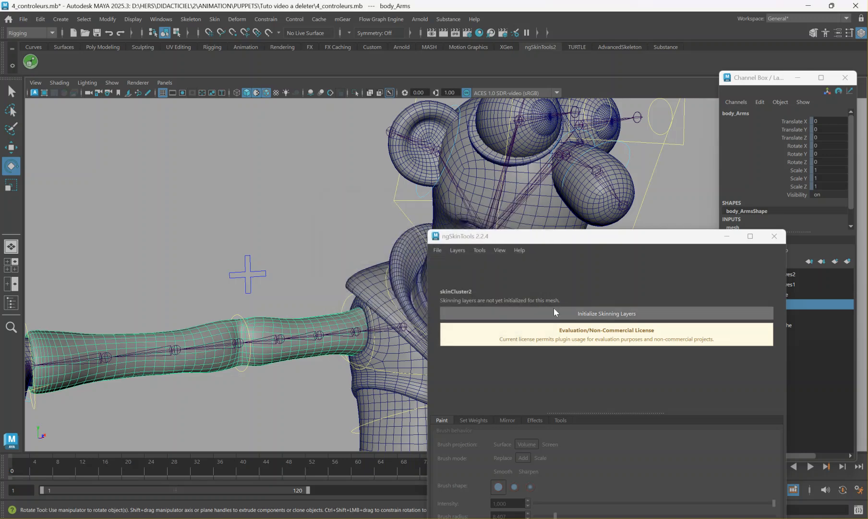
Narrow the ngSkinTools window and place it beside the channel box, keeping the right arm and hand in view.
left_click_drag(549, 238, 487, 89)
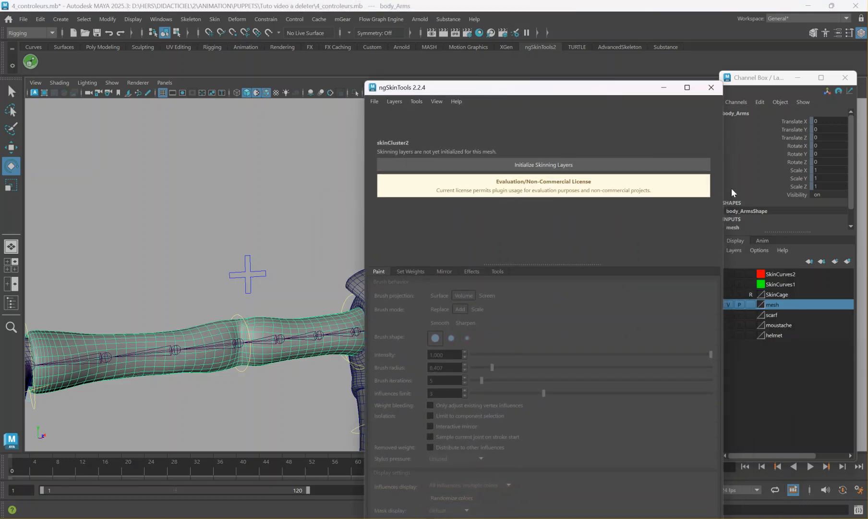
left_click_drag(720, 184, 587, 178)
left_click_drag(435, 86, 547, 116)
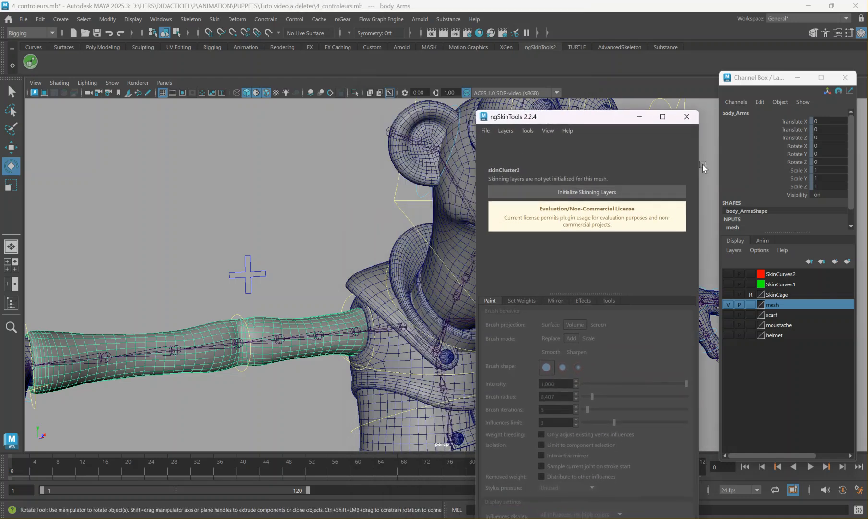
scroll(702, 164, "down", 2)
scroll(778, 190, "down", 1)
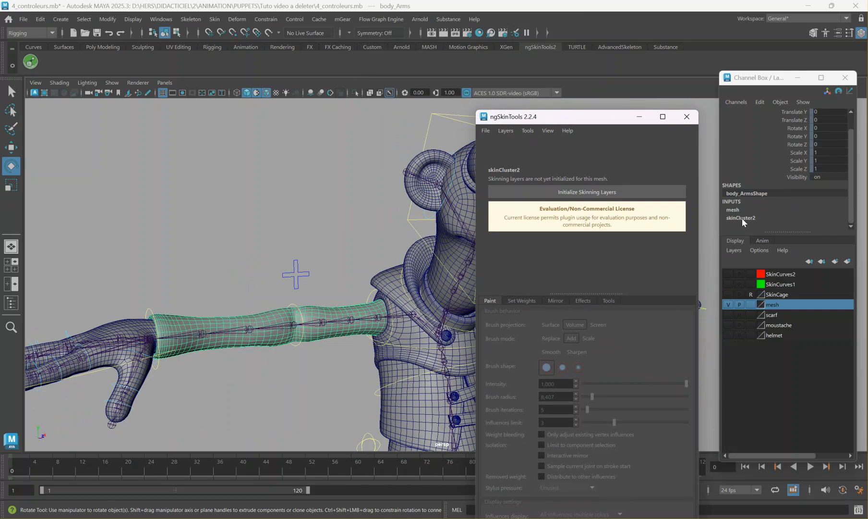
left_click(215, 19)
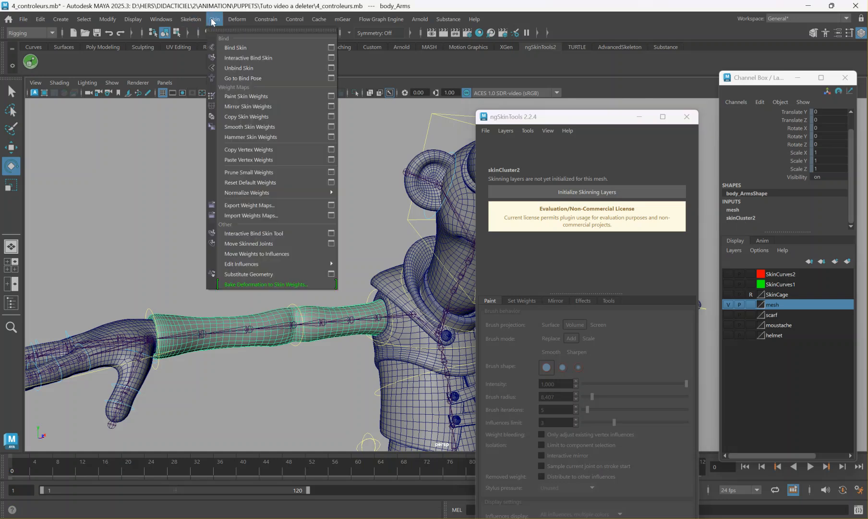
left_click(245, 47)
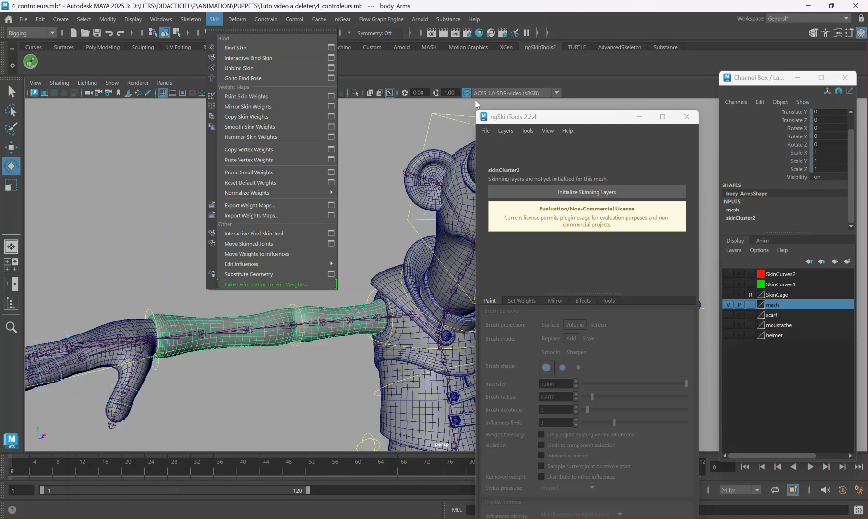
left_click(487, 131)
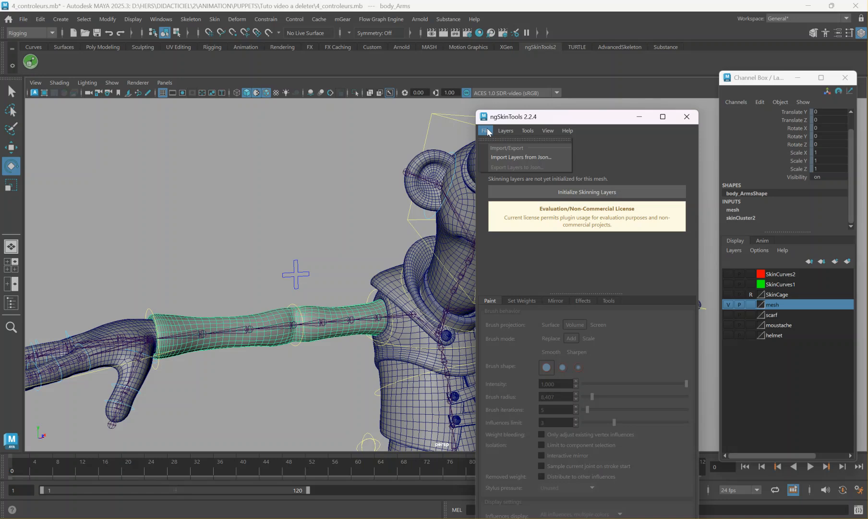
left_click(641, 164)
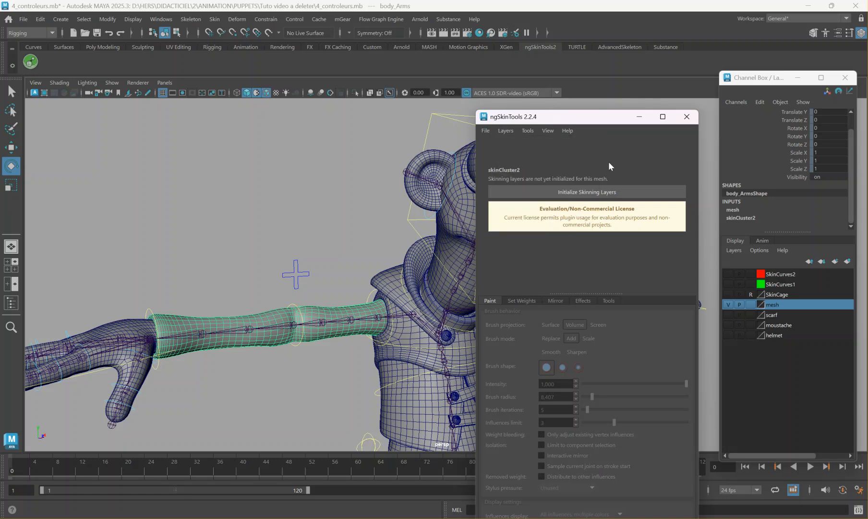
left_click(531, 130)
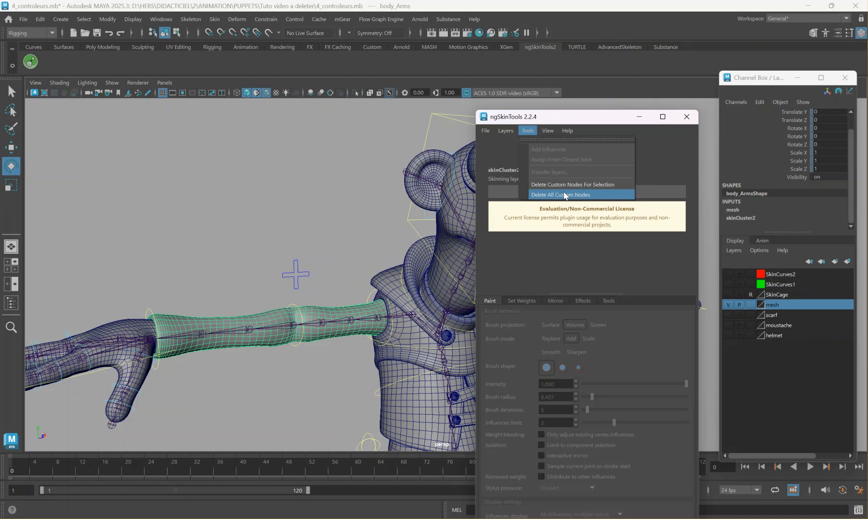
left_click(555, 263)
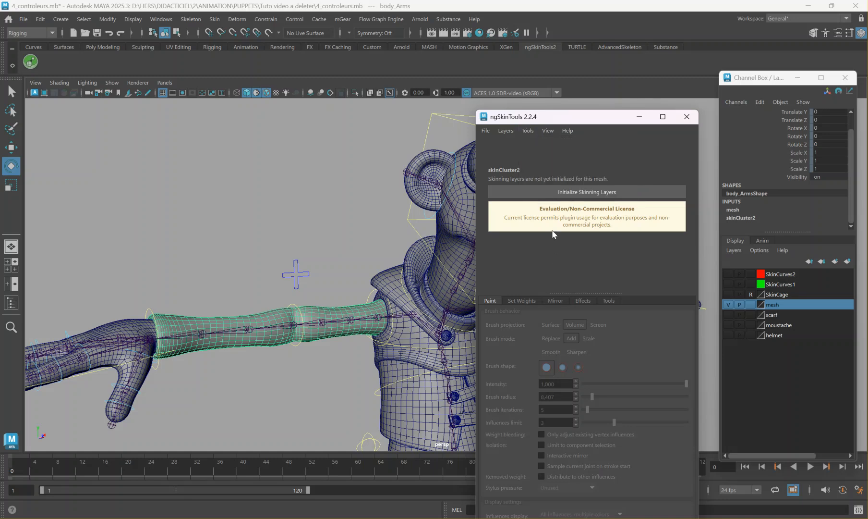
Initialize skinning layers for the arms mesh and activate weight painting to display its influences in multiple colors.
left_click(557, 195)
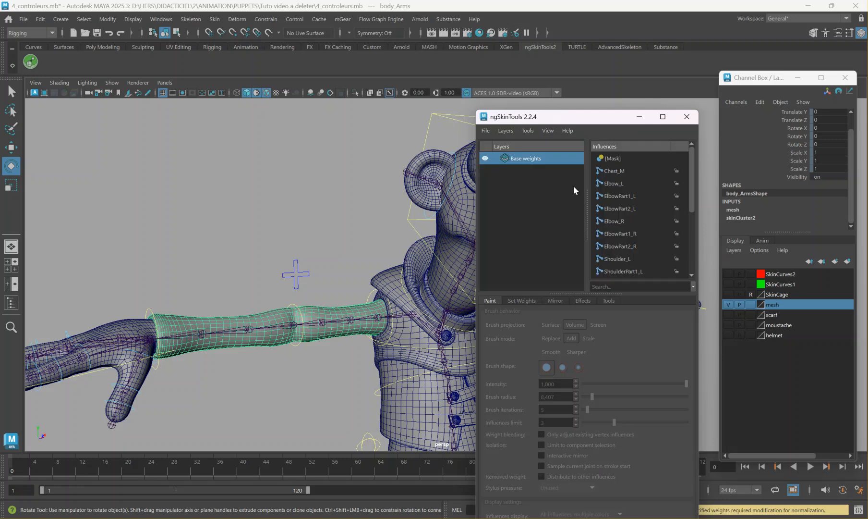
mouse_move(555, 119)
left_mouse_down()
mouse_move(667, 56)
mouse_move(646, 140)
mouse_move(670, 41)
left_mouse_up()
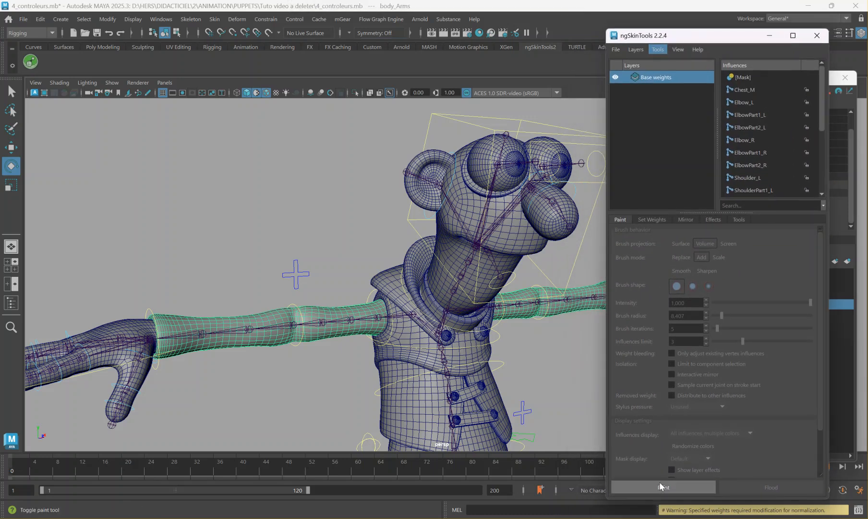
left_click(659, 482)
middle_click_drag(454, 381, 409, 364, "alt")
mouse_move(408, 363)
left_mouse_down("alt")
mouse_move(385, 358)
mouse_move(414, 355)
left_mouse_up("alt")
middle_click_drag(413, 355, 369, 348, "alt")
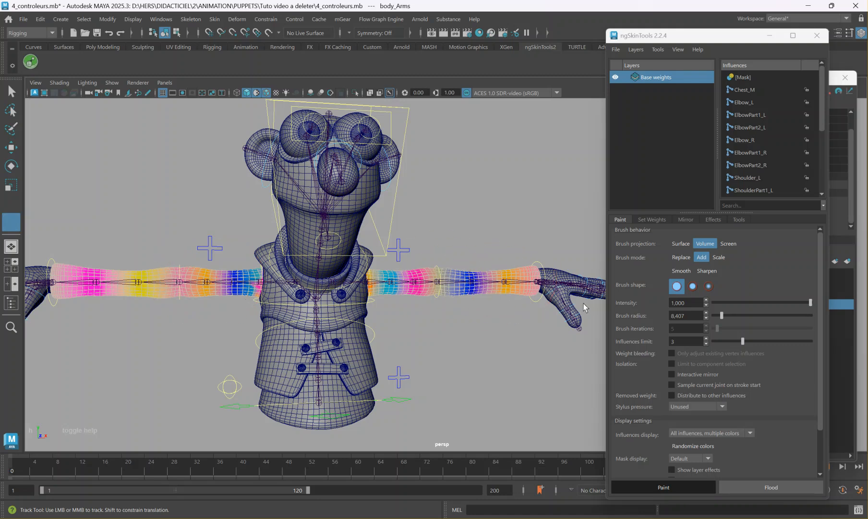
Set the mirror seam width to 1 and mirror the arms' skin weights along X from negative to positive.
left_click(685, 221)
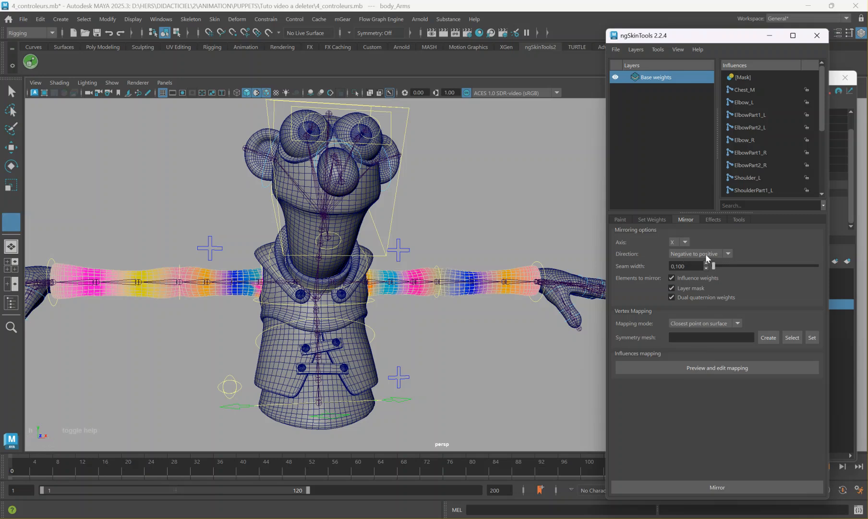
left_click_drag(714, 266, 839, 269)
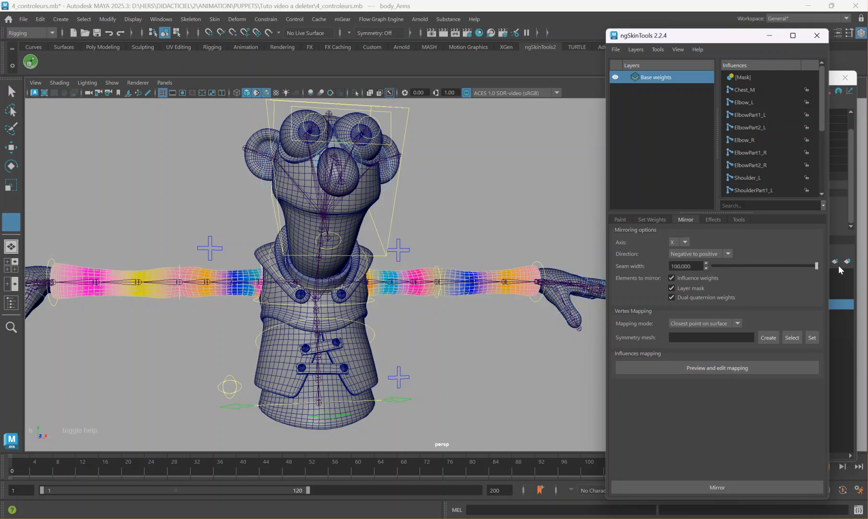
left_click(552, 309, "alt")
key("ctrl+z")
left_click_drag(785, 265, 740, 268)
double_click(685, 267)
type("1")
key("Return")
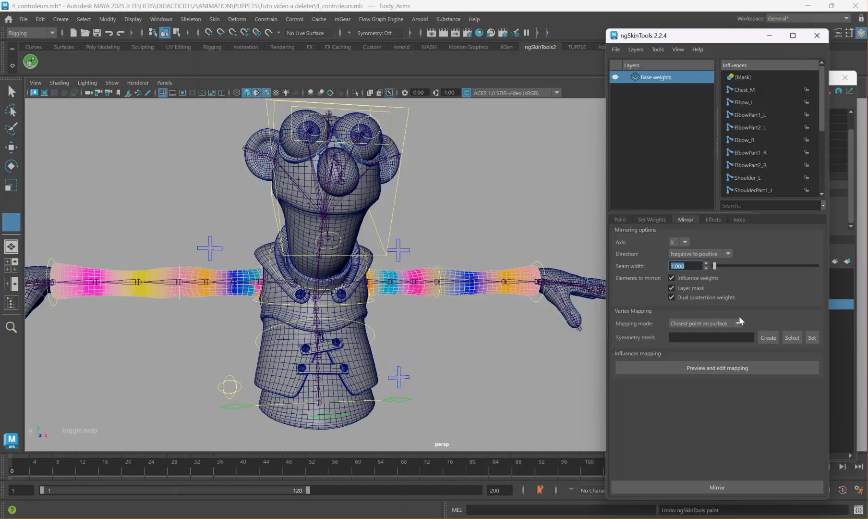
left_click(730, 487)
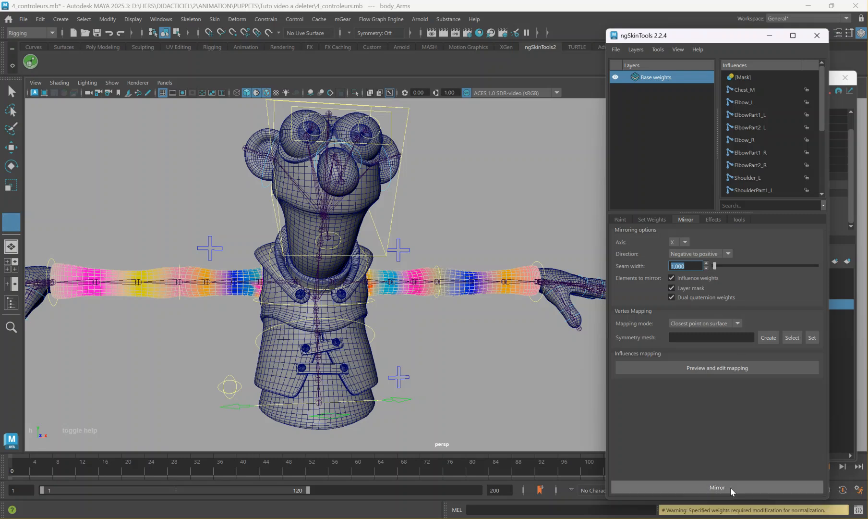
Initialize skinning layers for the body_Mains hands mesh and mirror its weights along X from negative to positive.
middle_click_drag(198, 302, 277, 305, "alt")
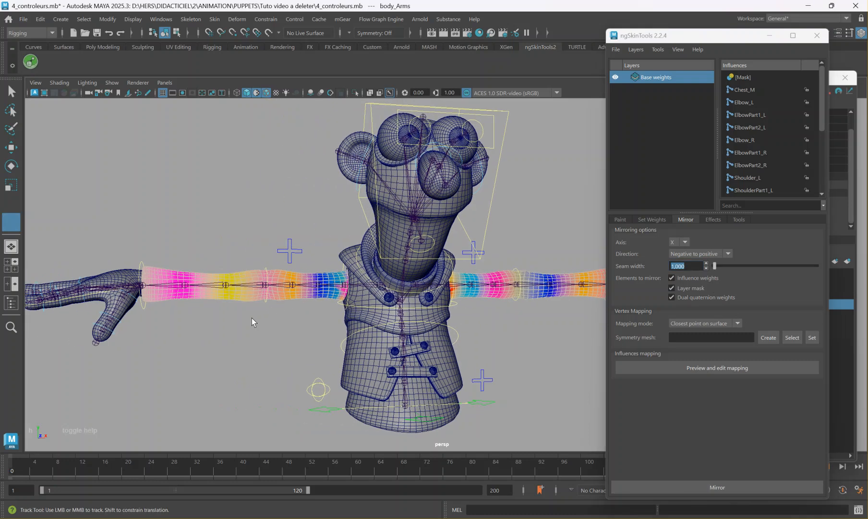
key("w")
right_click_drag(192, 273, 217, 217)
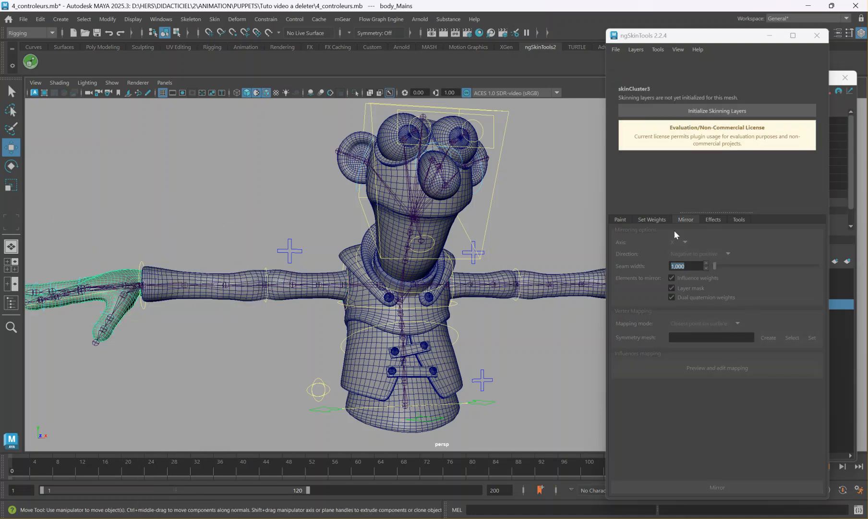
left_click(711, 110)
left_click(707, 483)
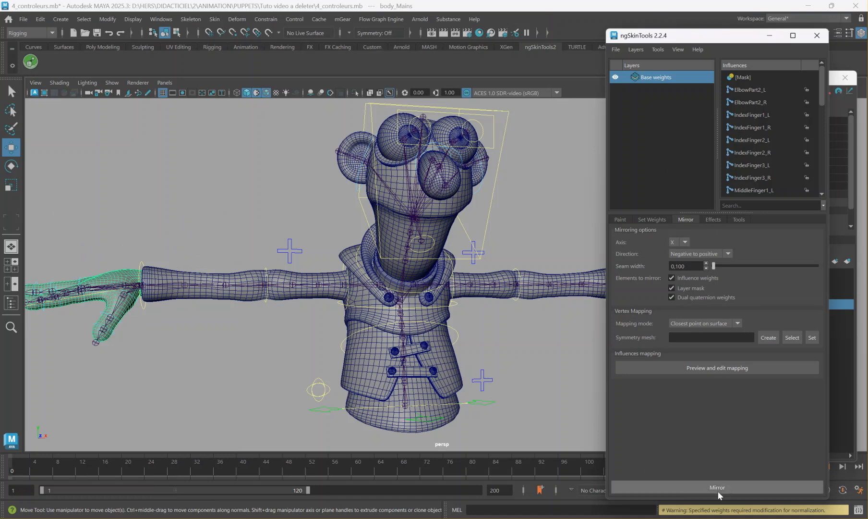
Activate weight painting on the hands mesh and examine the influence colors around the left hand.
left_click(620, 219)
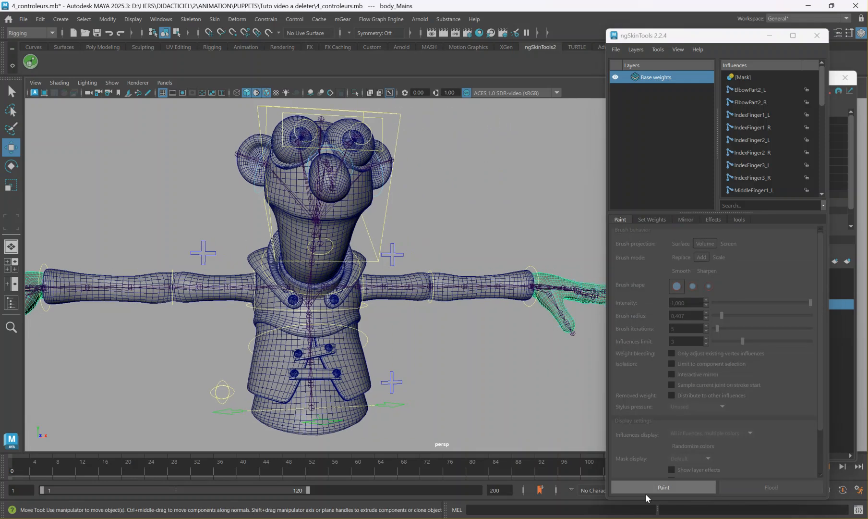
left_click(666, 487)
left_click_drag(522, 383, 272, 387, "alt")
right_click_drag(273, 387, 466, 303, "alt")
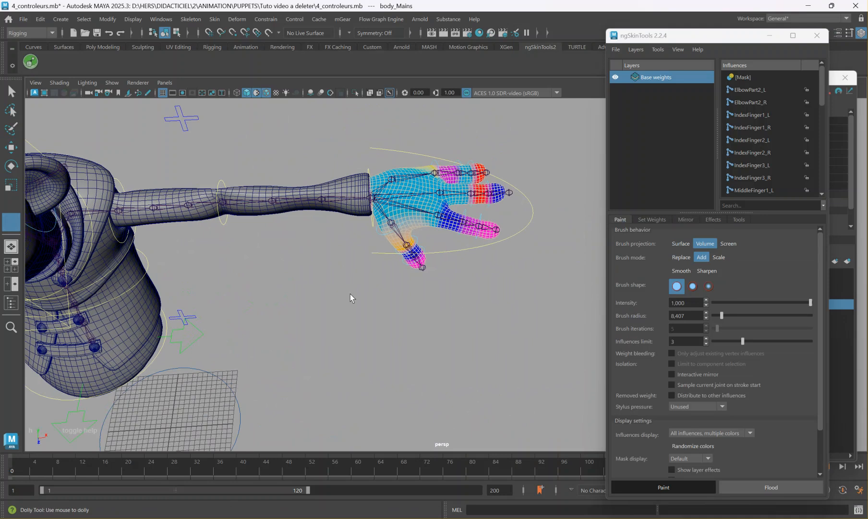
middle_click_drag(354, 301, 346, 306, "alt")
left_click_drag(347, 306, 353, 356, "alt")
middle_click_drag(361, 274, 342, 340, "alt")
left_click_drag(282, 353, 349, 317, "alt")
left_click_drag(349, 279, 274, 306, "alt")
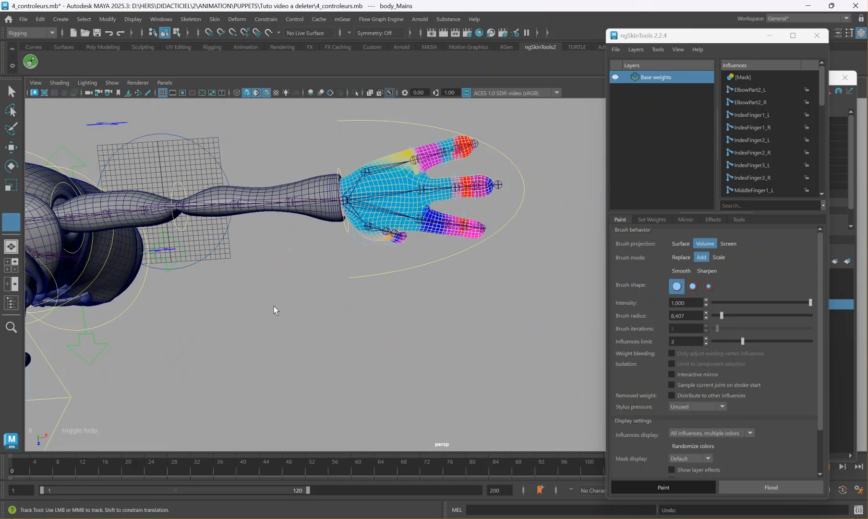
Undo the skinning layer setup and weight mirroring on the hands mesh.
key("ctrl+z")
middle_click_drag(343, 310, 536, 310, "alt")
left_click_drag(408, 367, 308, 344, "alt")
middle_click_drag(145, 317, 200, 310, "alt")
Reselect the body_Mains hands mesh, initialize its skinning layers, and show its influence colors with weight painting.
key("w")
left_click(158, 287)
left_click(135, 264)
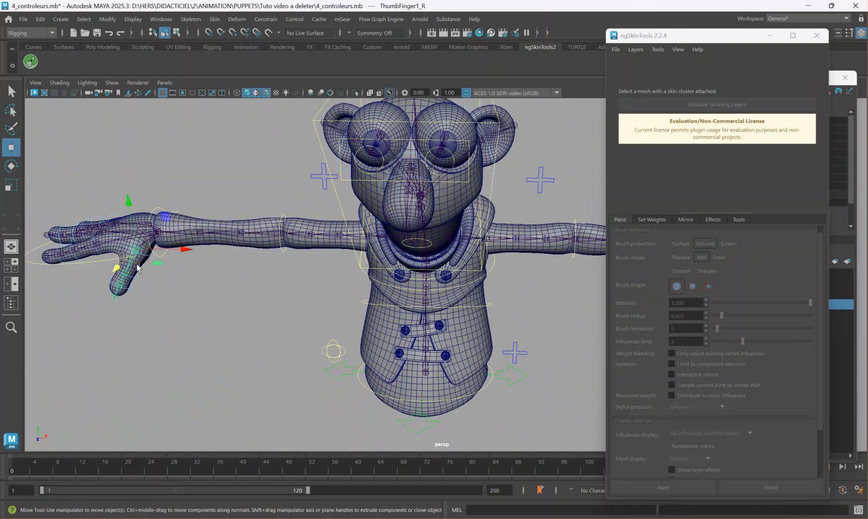
left_click(135, 265)
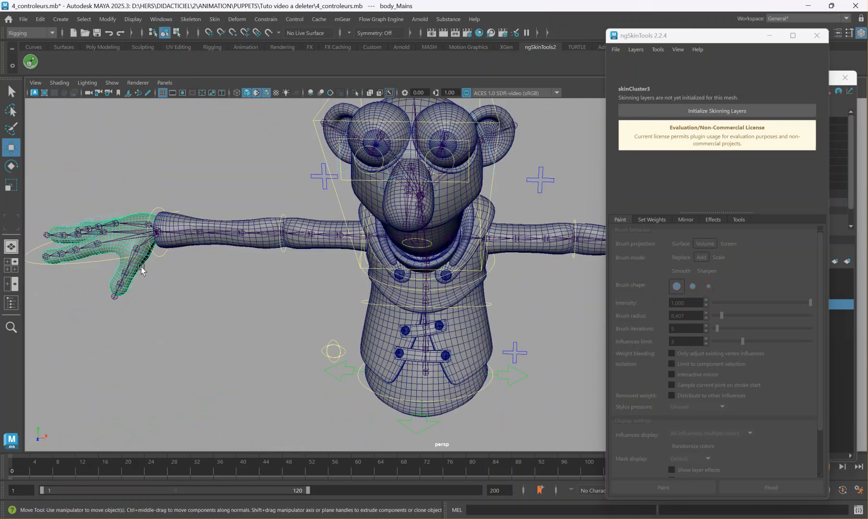
left_click(696, 112)
left_click(701, 484)
left_click_drag(330, 362, 357, 380, "alt")
mouse_move(357, 380)
middle_mouse_down("alt")
mouse_move(586, 324)
mouse_move(113, 391)
mouse_move(321, 372)
mouse_move(545, 322)
mouse_move(531, 343)
middle_mouse_up("alt")
left_click_drag(428, 363, 428, 333, "alt")
mouse_move(427, 334)
middle_mouse_down("alt")
mouse_move(132, 353)
mouse_move(4, 376)
middle_mouse_up("alt")
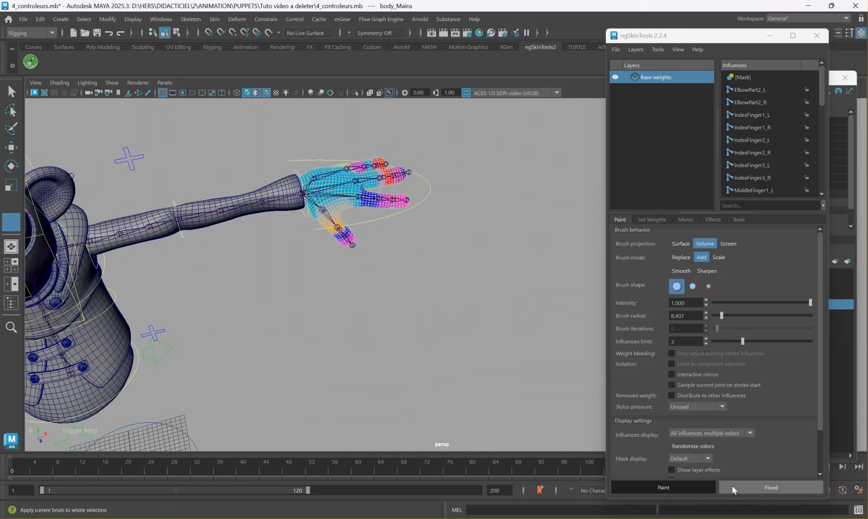
Mirror the hands' skin weights along X from negative to positive and leave weight painting.
left_click(685, 219)
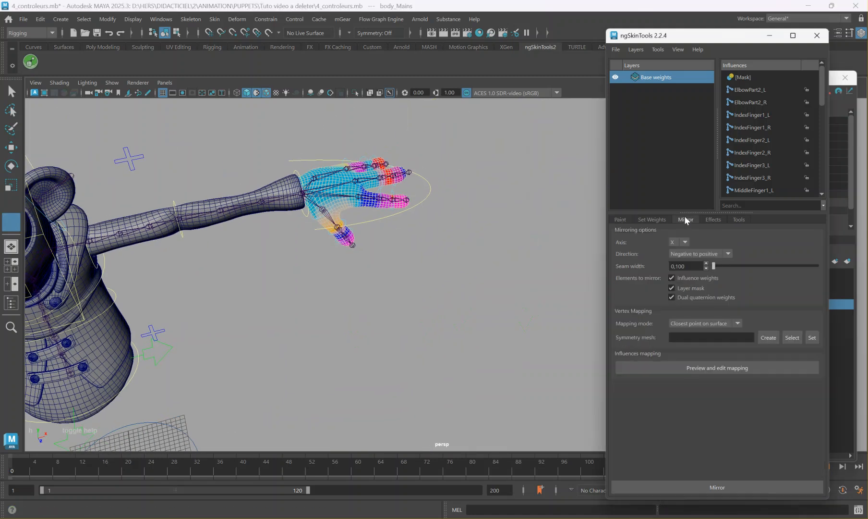
left_click(729, 487)
left_click_drag(397, 399, 394, 307, "alt")
middle_click_drag(307, 374, 423, 321, "alt")
key("w")
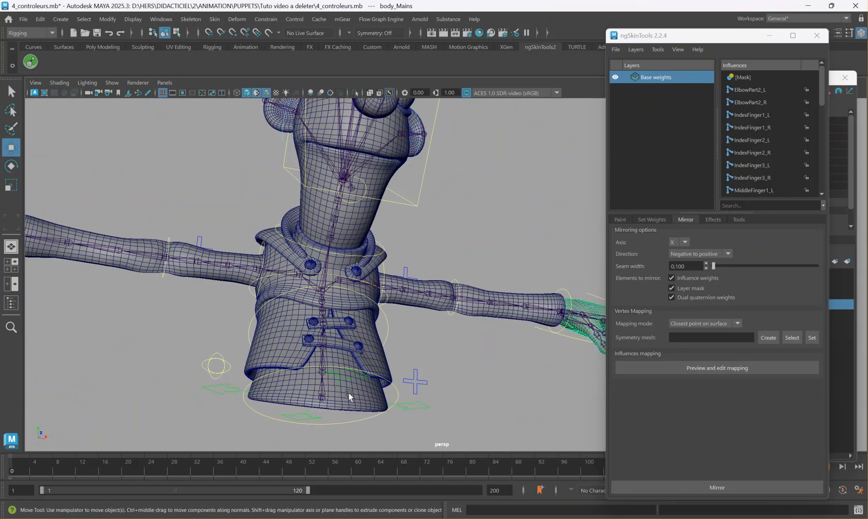
Rotate the FKNose1_M nose controller by about -26.7° around Z to test the face deformation.
left_click_drag(276, 332, 294, 285, "alt")
left_click_drag(290, 195, 362, 283, "alt")
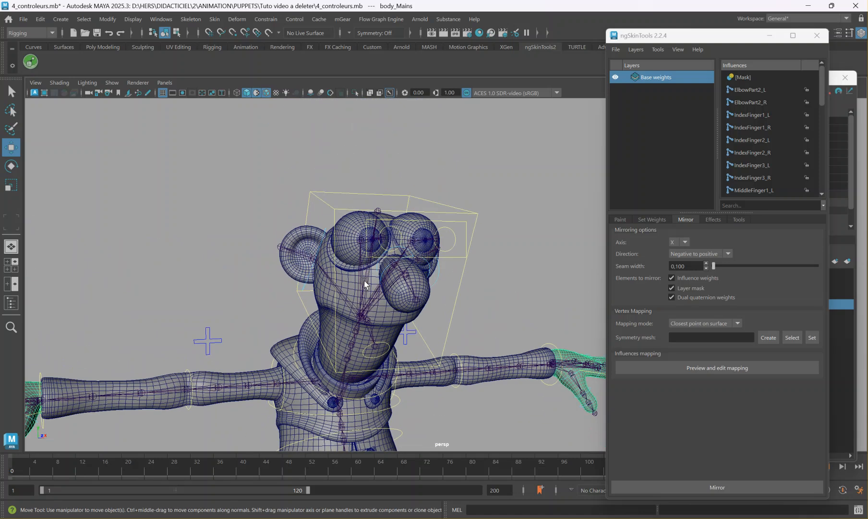
scroll(364, 280, "up", 3)
middle_click_drag(224, 237, 325, 261, "alt")
scroll(325, 262, "up", 3)
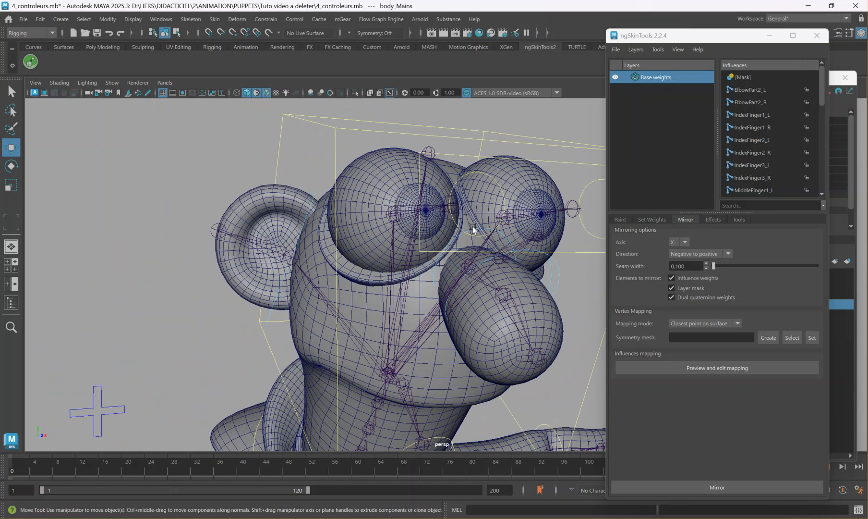
left_click(475, 228)
middle_click_drag(480, 230, 411, 226, "alt")
key("e")
left_click_drag(420, 245, 419, 241)
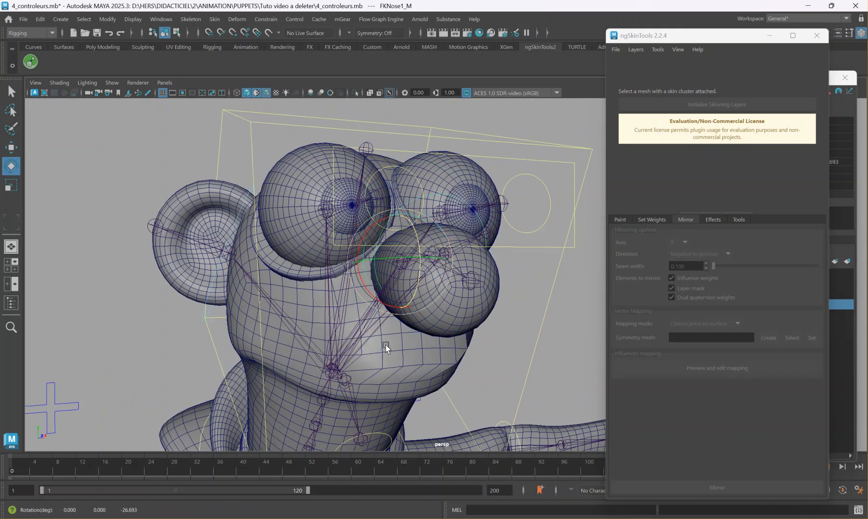
left_click_drag(405, 334, 472, 361, "alt")
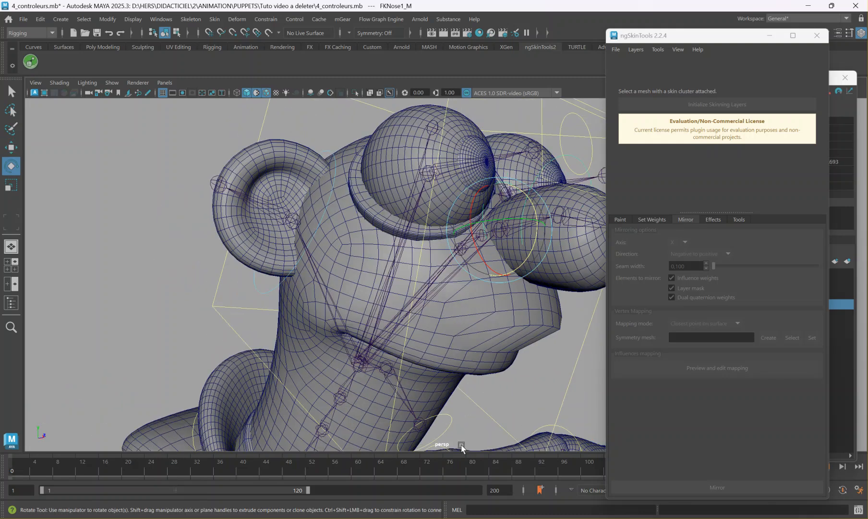
Undo the nose rotation and test-rotate the FKEar1_R ear controller to examine how the ear deforms, undoing that rotation too.
key("ctrl+z")
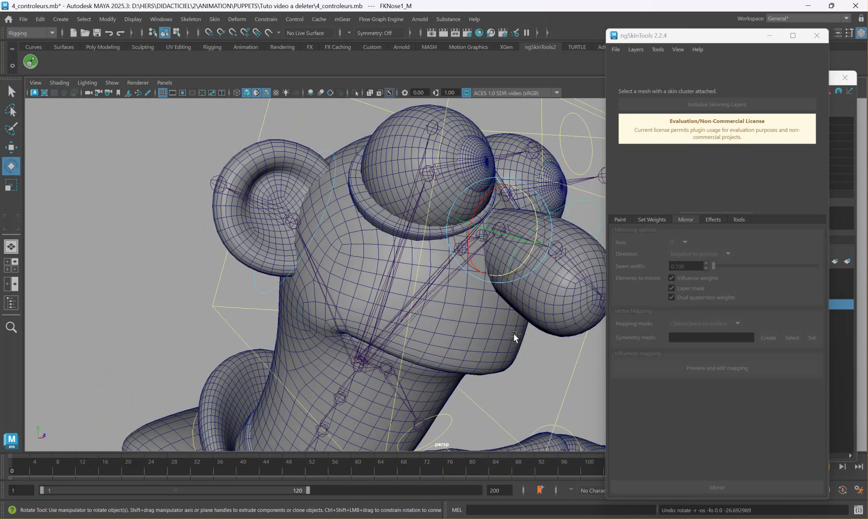
left_click(325, 208)
left_click_drag(300, 230, 332, 214)
key("ctrl+z")
middle_click_drag(437, 272, 327, 251, "alt")
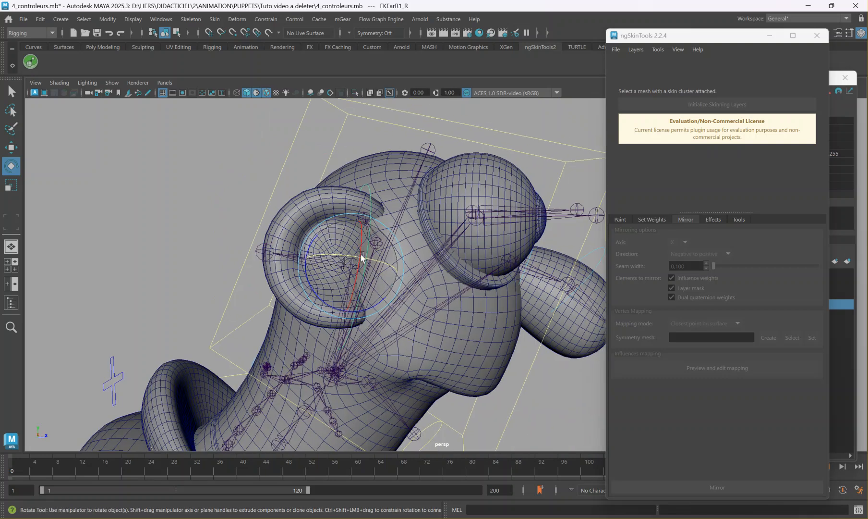
left_click_drag(381, 260, 406, 285)
Test-rotate the FKNeck_M neck controller to examine how the neck and collar deform, and undo the rotation.
scroll(373, 344, "down", 4)
middle_click_drag(373, 345, 444, 229, "alt")
left_click_drag(444, 228, 354, 224, "alt")
scroll(354, 224, "up", 3)
middle_click_drag(354, 224, 386, 249, "alt")
left_click(414, 243)
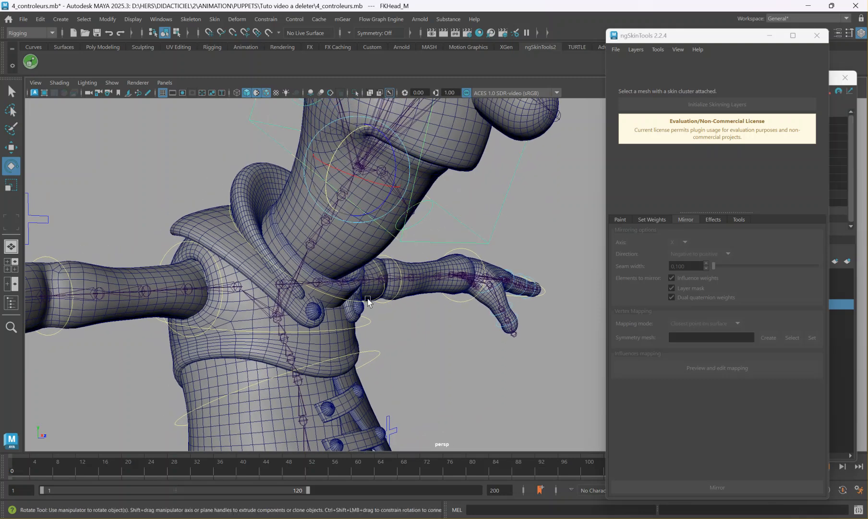
left_click(368, 298)
left_click(359, 264)
left_click_drag(359, 263, 328, 248)
key("ctrl+z")
Rotate FKNeck_M to about -35.6° around Z to examine the collar's deformation up close, and undo it.
right_click_drag(236, 258, 298, 270, "alt")
middle_click_drag(212, 281, 268, 282, "alt")
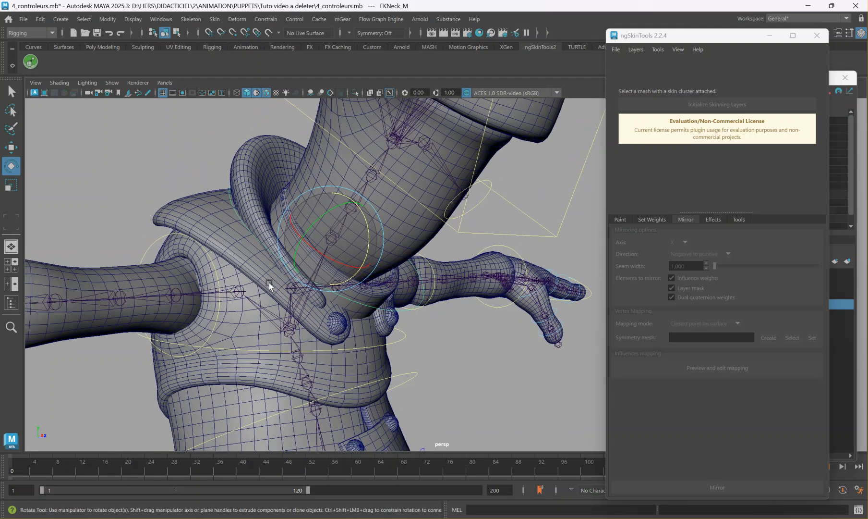
left_click_drag(364, 229, 330, 242)
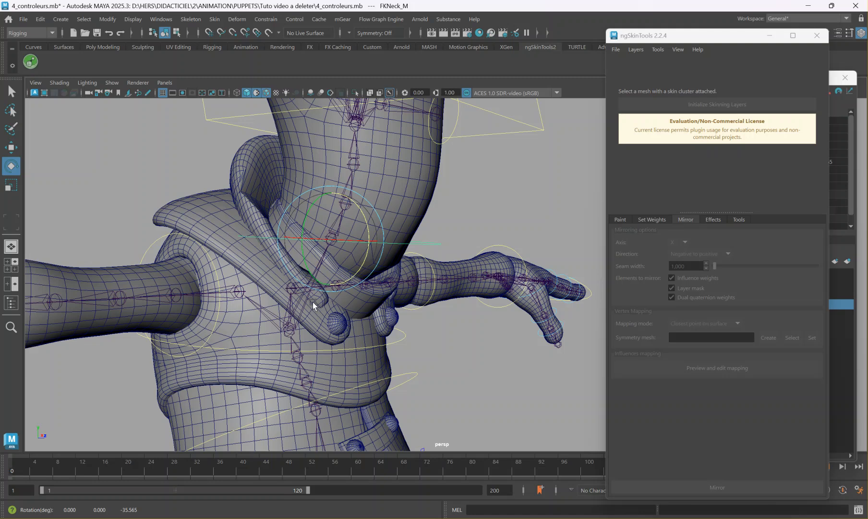
key("ctrl+z")
Select the body_Armor mesh, initialize its skinning layers, and show its influence colors with weight painting.
left_click(248, 264)
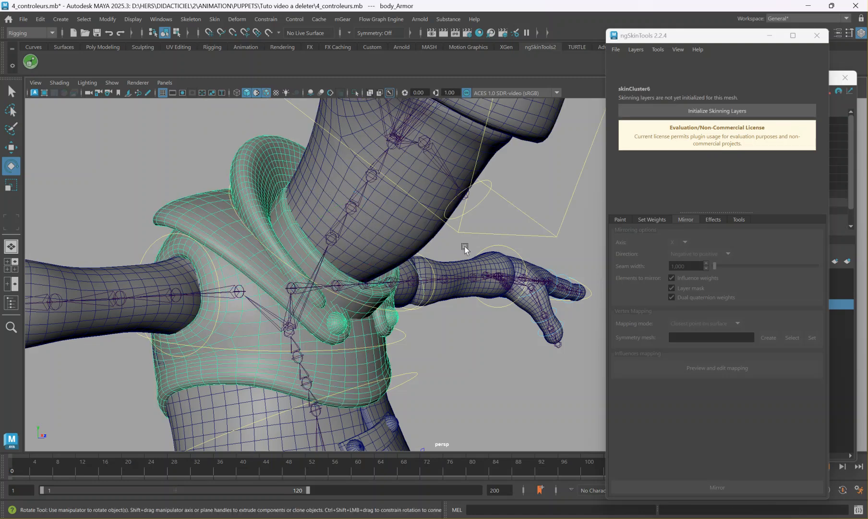
left_click(624, 219)
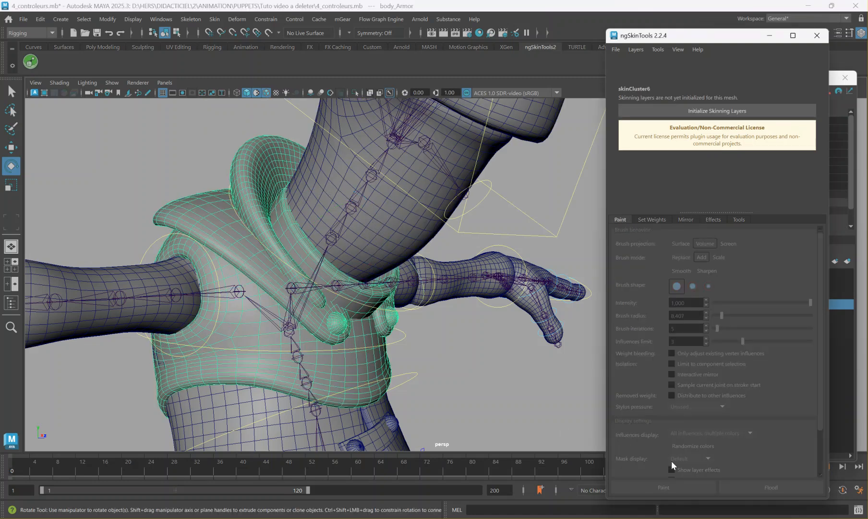
left_click(702, 112)
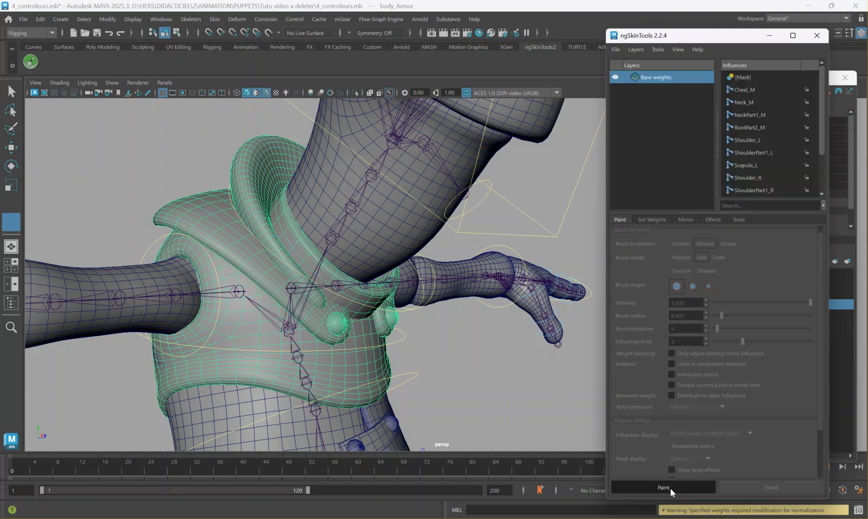
left_click(668, 488)
scroll(415, 383, "up", 3)
scroll(397, 336, "up", 3)
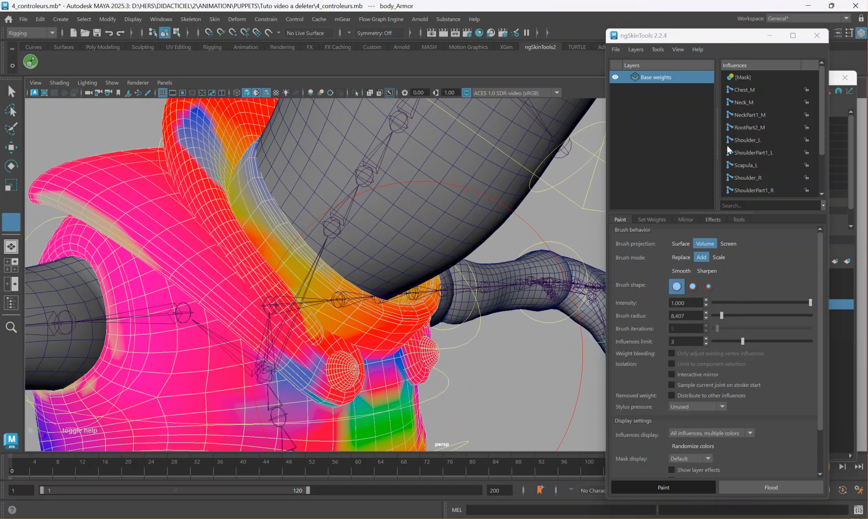
Choose the Chest_M influence and set it on the inner neck ring's vertices of body_Armor using Add mode at intensity 1.000.
left_click(746, 90)
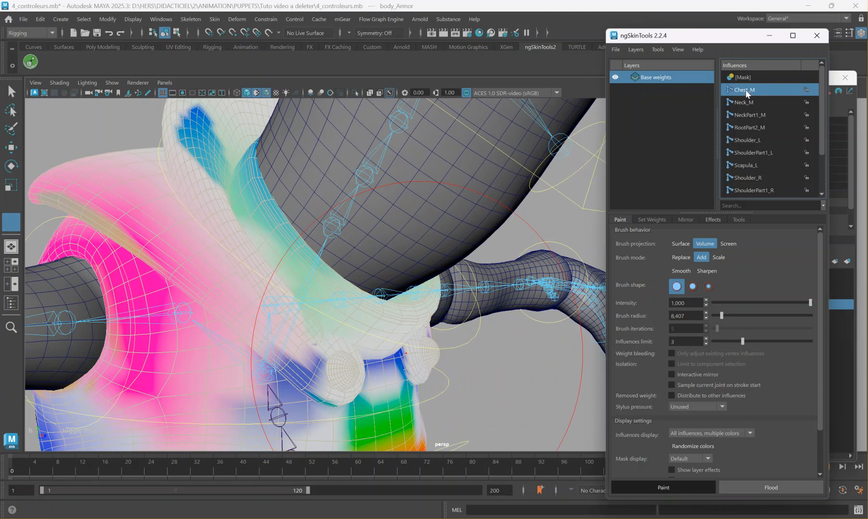
scroll(393, 316, "down", 4)
left_click_drag(394, 316, 380, 316, "alt")
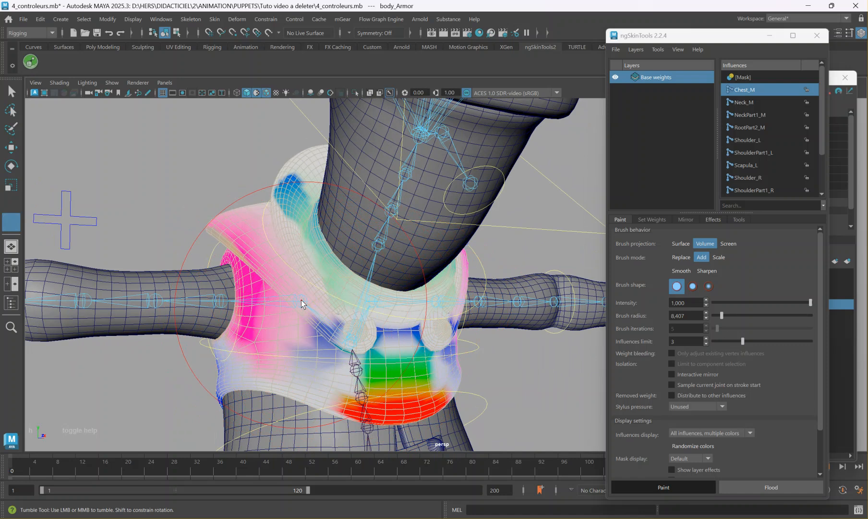
left_click_drag(358, 291, 317, 315, "alt")
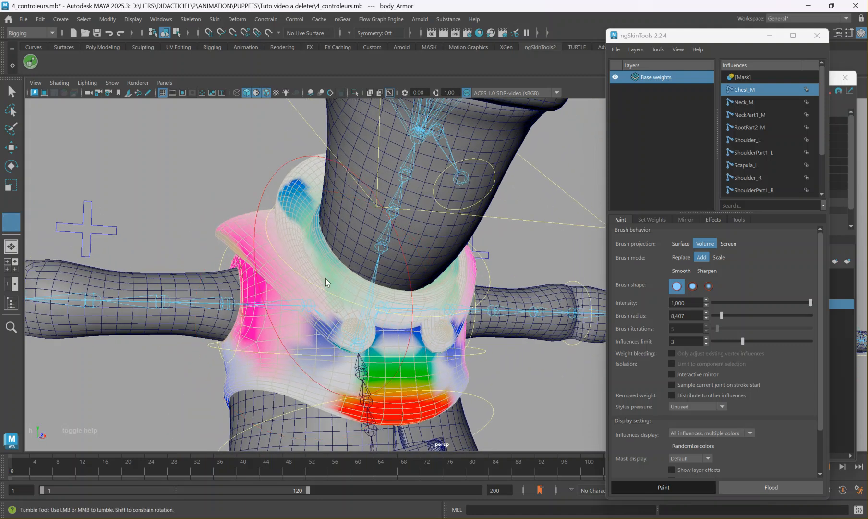
key("w")
right_click_drag(326, 259, 283, 233)
double_click(326, 256)
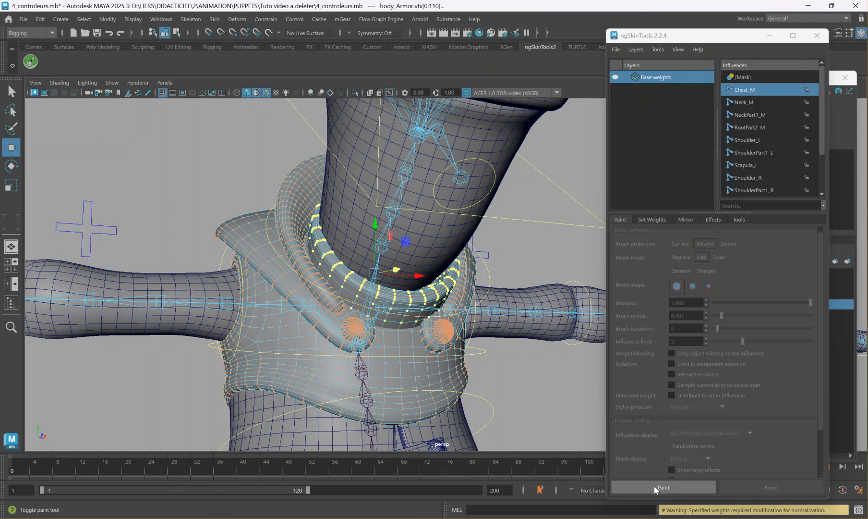
left_click(656, 487)
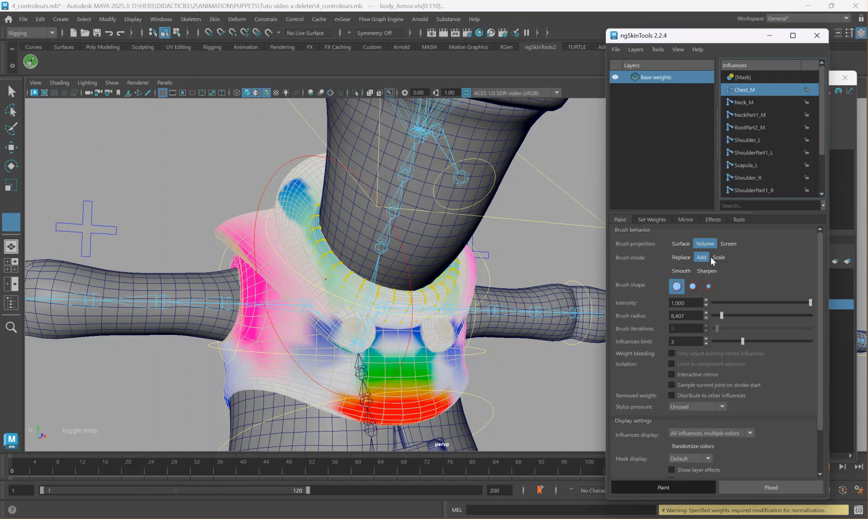
left_click(646, 220)
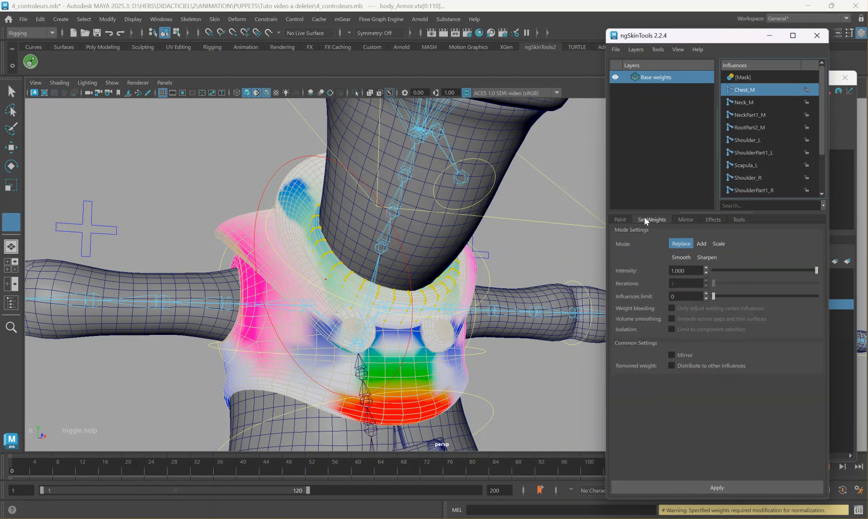
left_click(702, 244)
left_click(709, 485)
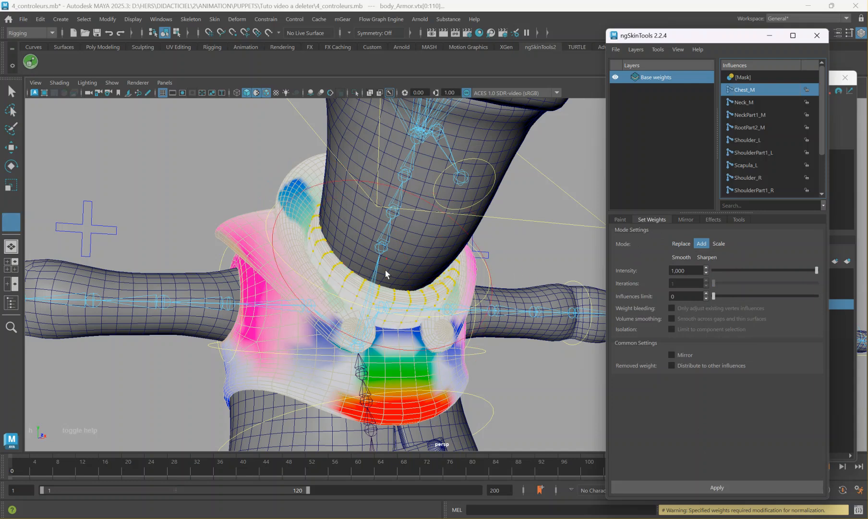
Select all vertices of the raised collar piece behind the neck and add Chest_M weight at intensity 1.000.
left_click_drag(398, 259, 355, 304, "alt")
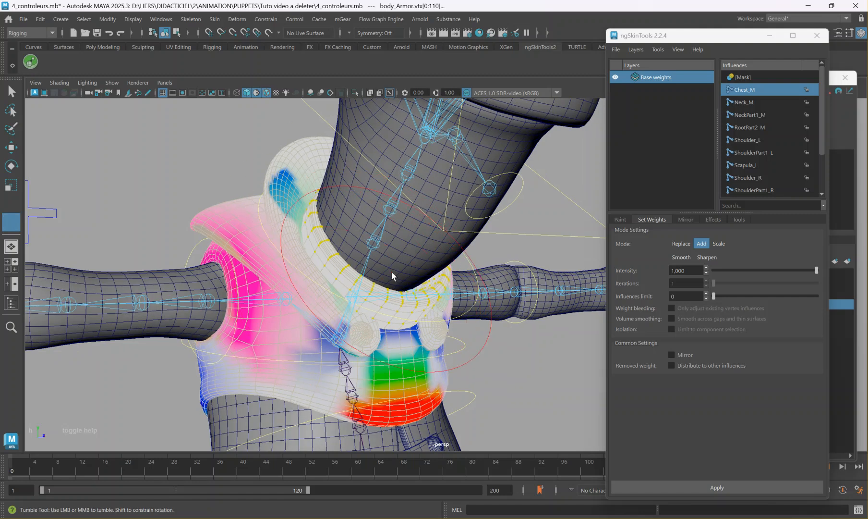
key("w")
double_click(277, 168)
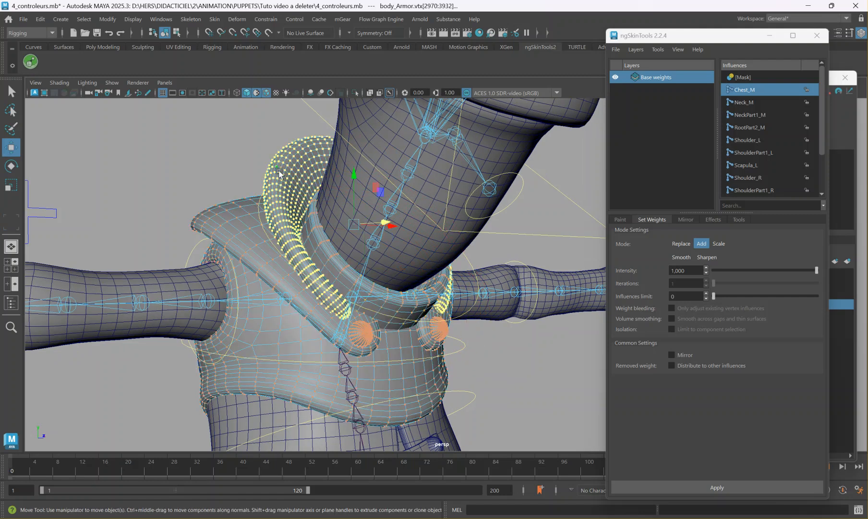
left_click(619, 220)
left_click(689, 484)
left_click(647, 219)
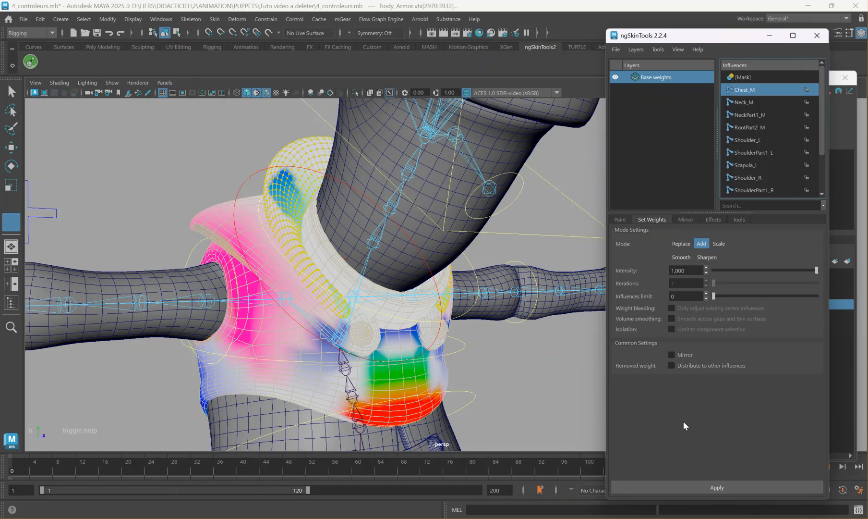
left_click(677, 482)
Select all vertices of the outer lapel of body_Armor and add Chest_M weight at intensity 1.000.
left_click_drag(482, 338, 352, 320, "alt")
key("w")
double_click(273, 280)
double_click(273, 280)
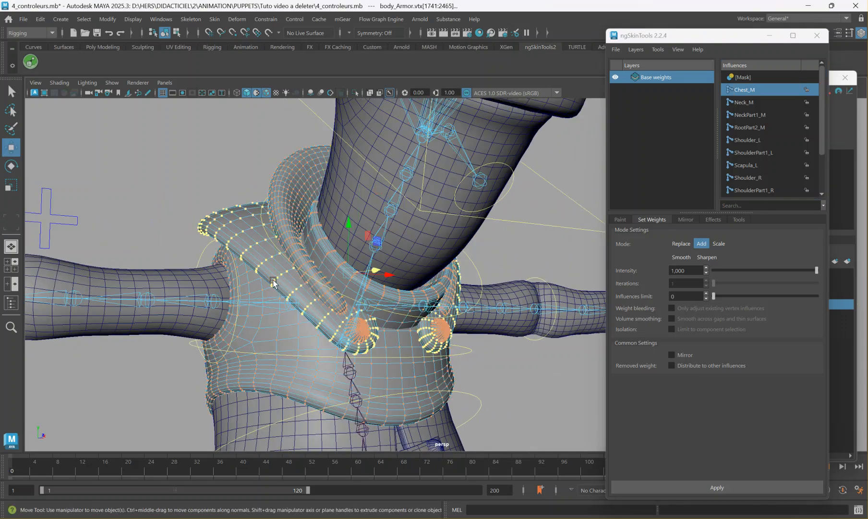
left_click(717, 487)
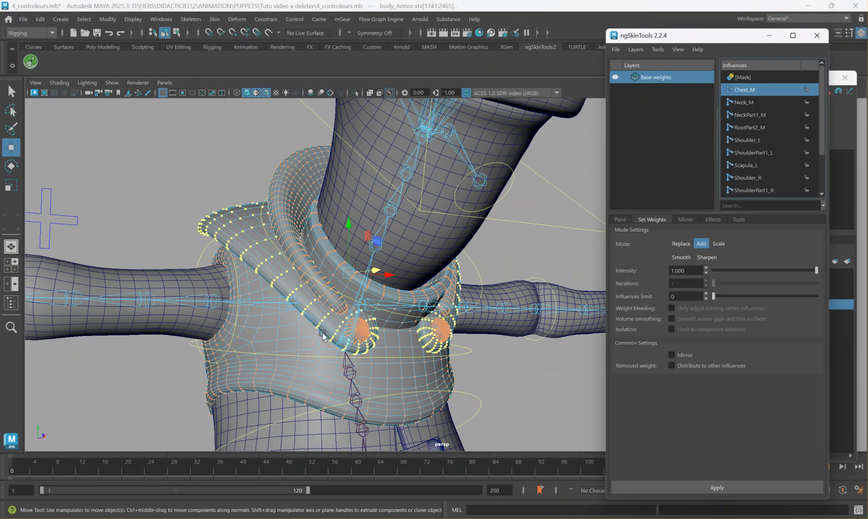
Add Chest_M weight at intensity 1.000 to the vest's main torso vertices and display the influence colors with weight painting.
double_click(303, 323)
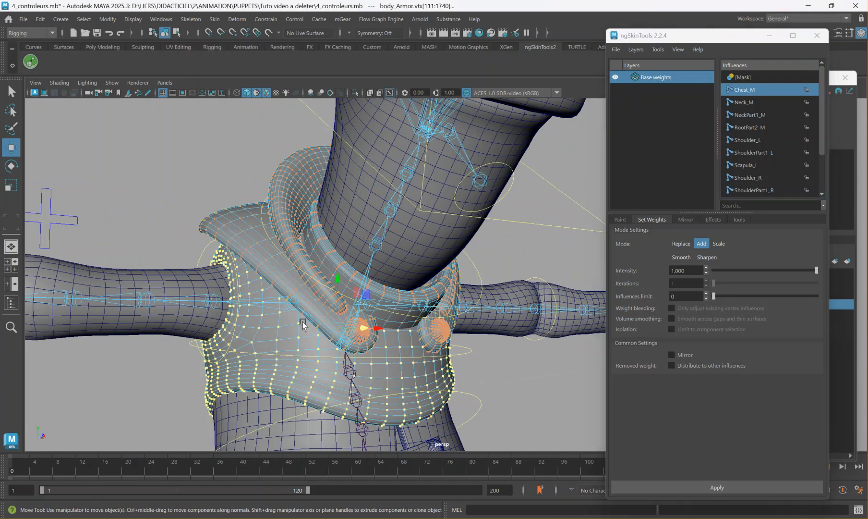
left_click(715, 485)
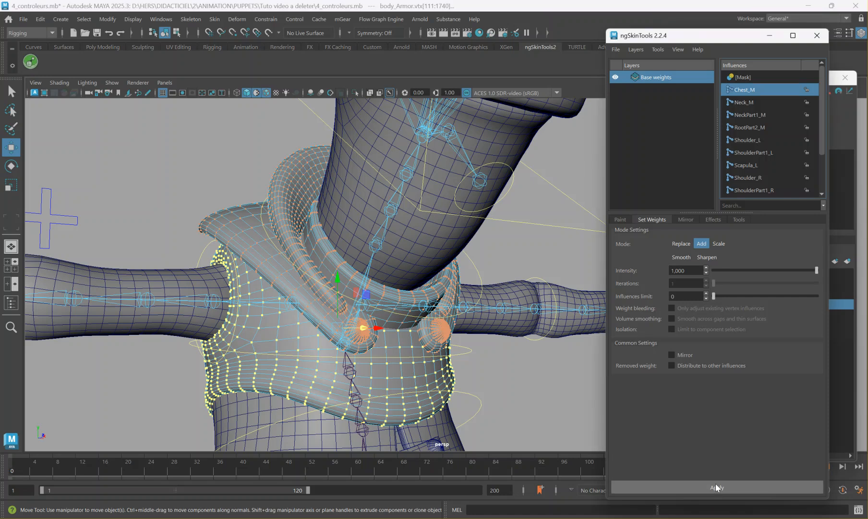
left_click(620, 219)
left_click(665, 486)
scroll(403, 311, "down", 2)
scroll(403, 311, "down", 3)
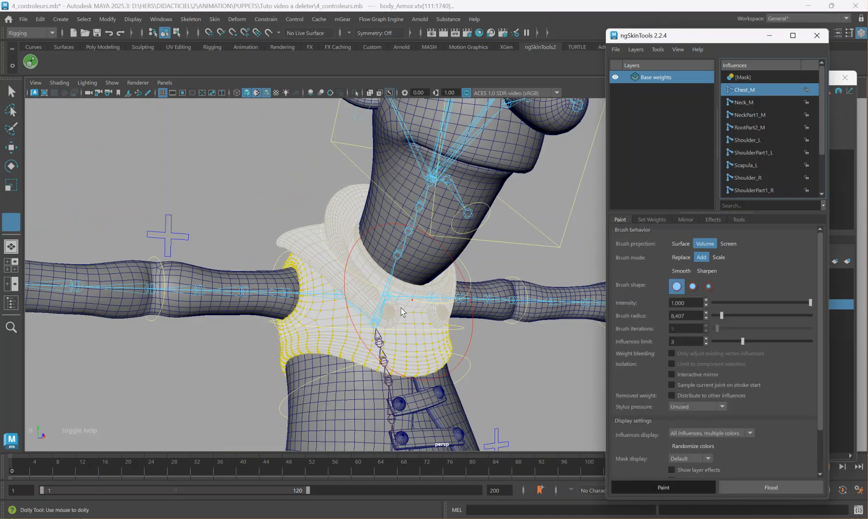
Return body_Armor from vertex to object selection and leave weight painting.
middle_click_drag(314, 157, 291, 205, "alt")
right_click_drag(290, 227, 279, 224)
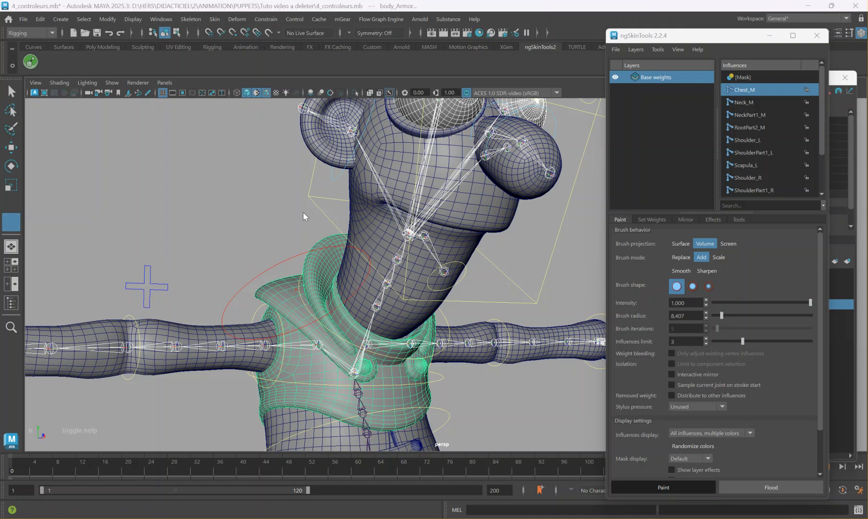
key("super")
type("w")
left_click(217, 207)
key("w")
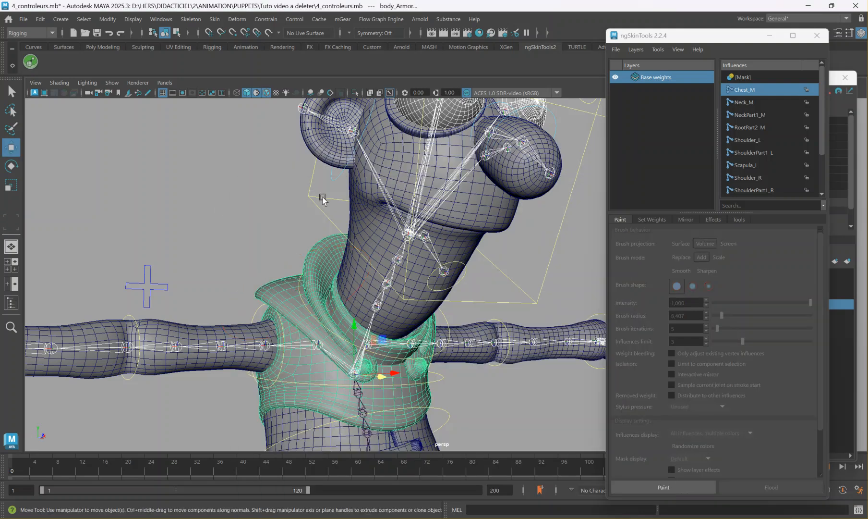
Test-rotate the head controller to check that the reweighted collar deforms properly, and undo the rotation.
left_click_drag(322, 196, 305, 208)
key("e")
left_click_drag(427, 215, 422, 244)
key("ctrl+z")
Select FKNeck_M and test-rotate it around Z to check the reweighted collar's behavior, undoing the rotation.
left_click(417, 332)
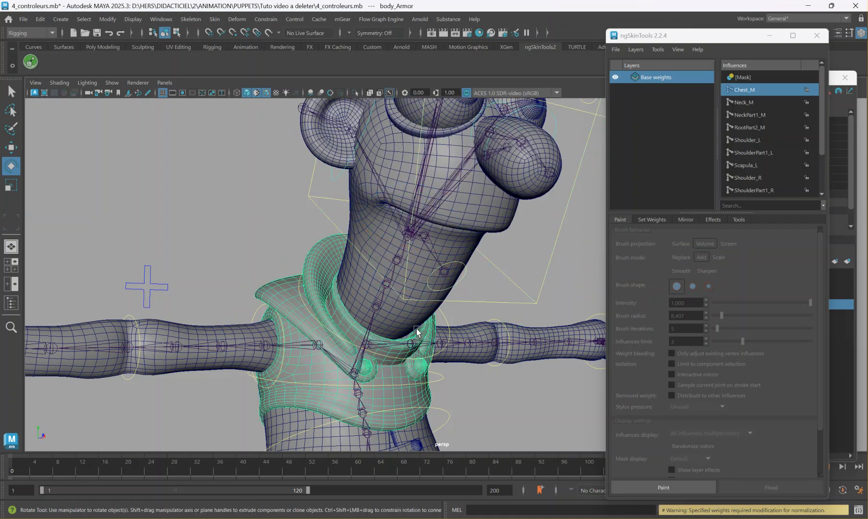
left_click(445, 317)
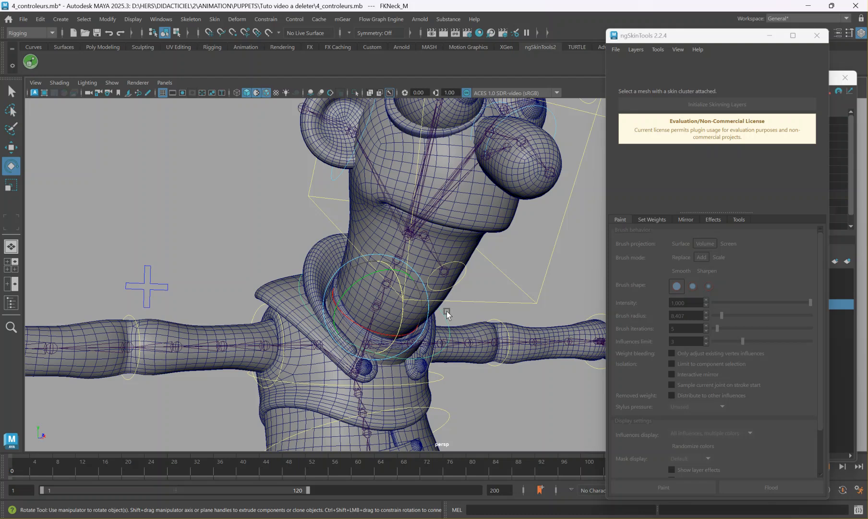
left_click(442, 313)
left_click_drag(404, 306, 401, 308)
key("ctrl+z")
key("ctrl+z")
key("ctrl+z")
key("ctrl+z")
key("ctrl+z")
key("ctrl+z")
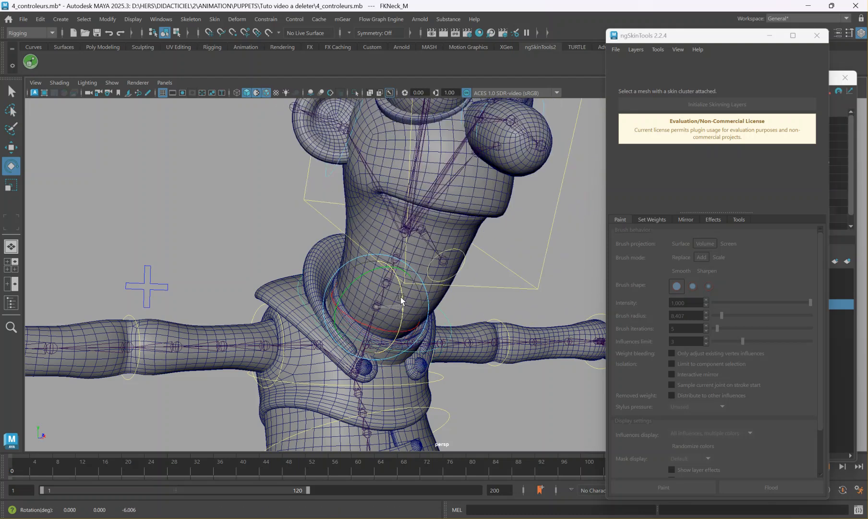
Rotate the FKShoulder_R controller to about 53° around Y to examine how the arm meets the vest, and undo it.
middle_click_drag(316, 325, 351, 301, "alt")
right_click_drag(331, 302, 493, 301, "alt")
middle_click_drag(417, 302, 384, 255, "alt")
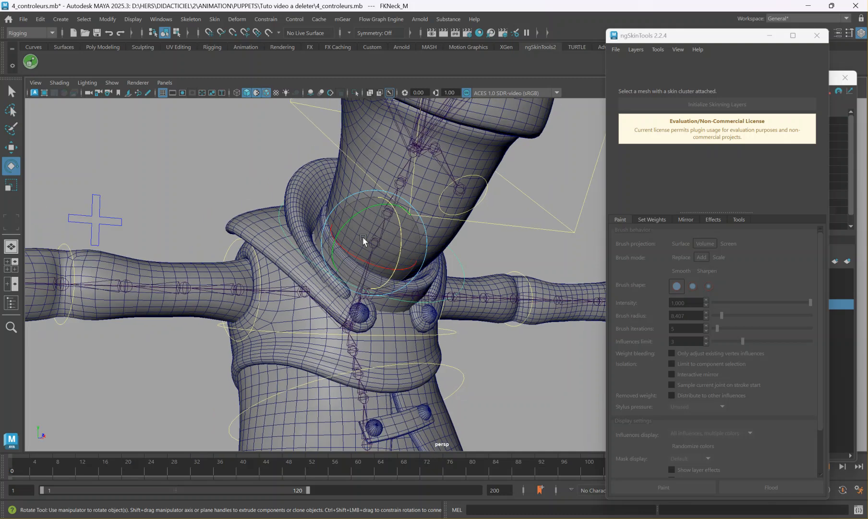
left_click_drag(338, 272, 298, 268, "alt")
left_click(299, 261)
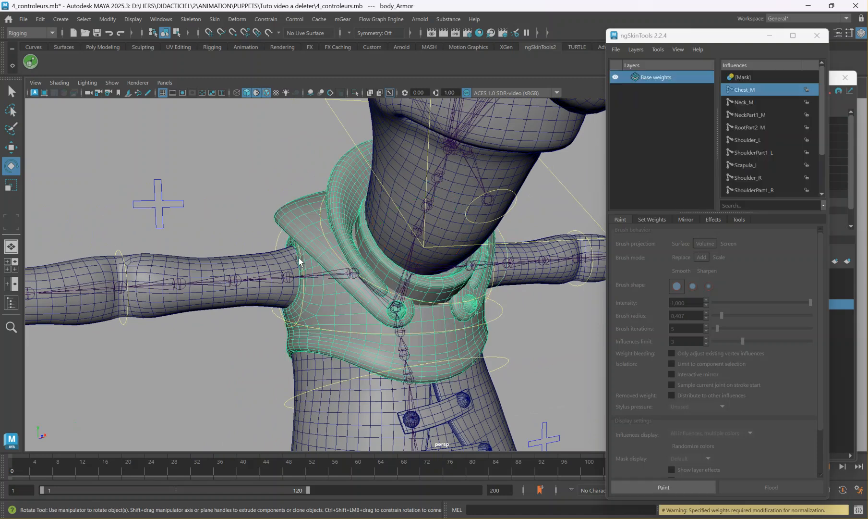
left_click(274, 244)
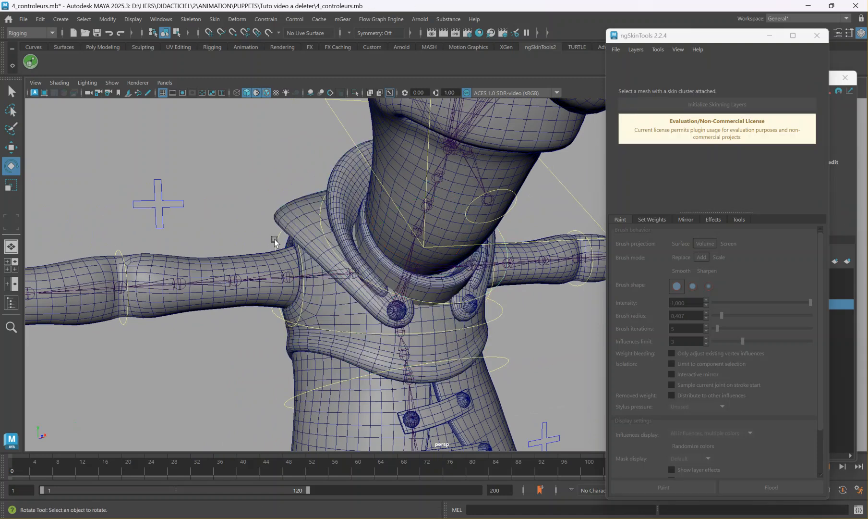
left_click(276, 242)
left_click_drag(265, 242, 251, 277)
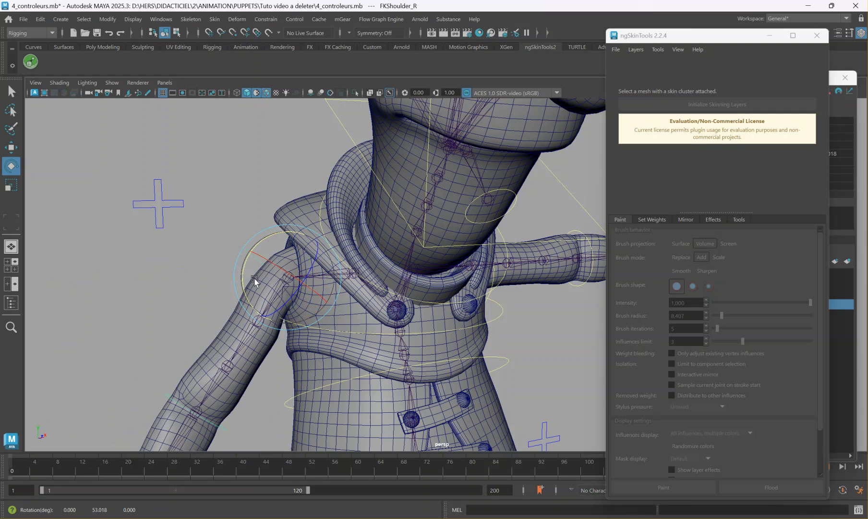
scroll(418, 279, "down", 4)
key("ctrl+z")
scroll(400, 275, "up", 3)
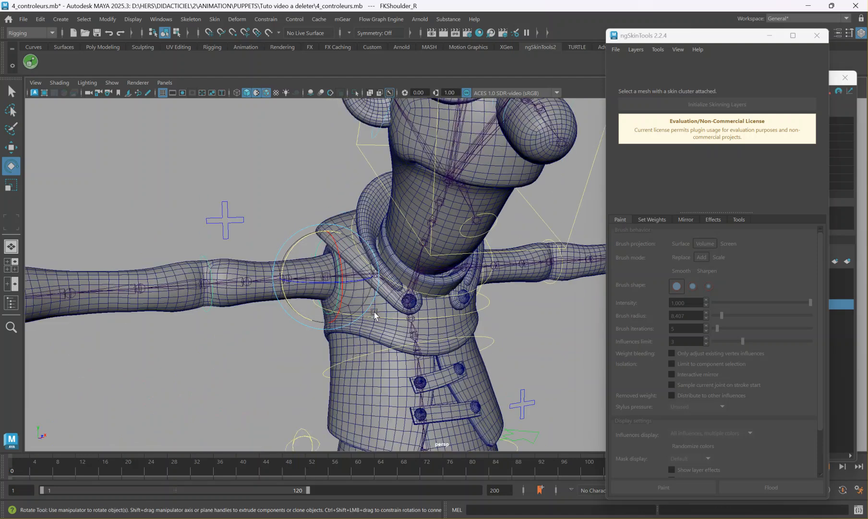
Select FKSpine1_M and rotate it to about -38.5° around Z to expose how the jacket deforms when the torso bends.
scroll(452, 390, "up", 3)
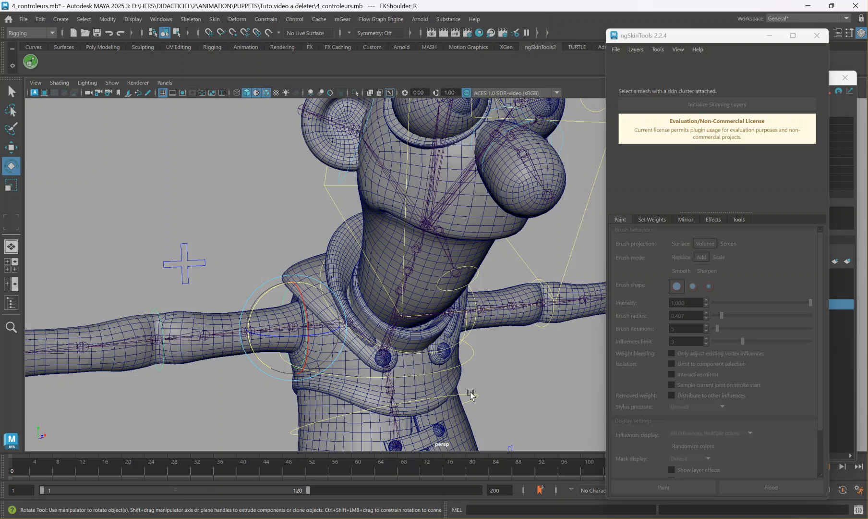
middle_click_drag(471, 395, 483, 326, "alt")
left_click(425, 321)
left_click_drag(425, 322, 383, 341)
middle_click_drag(384, 341, 365, 272, "alt")
left_click_drag(365, 272, 417, 256, "alt")
scroll(405, 273, "up", 3)
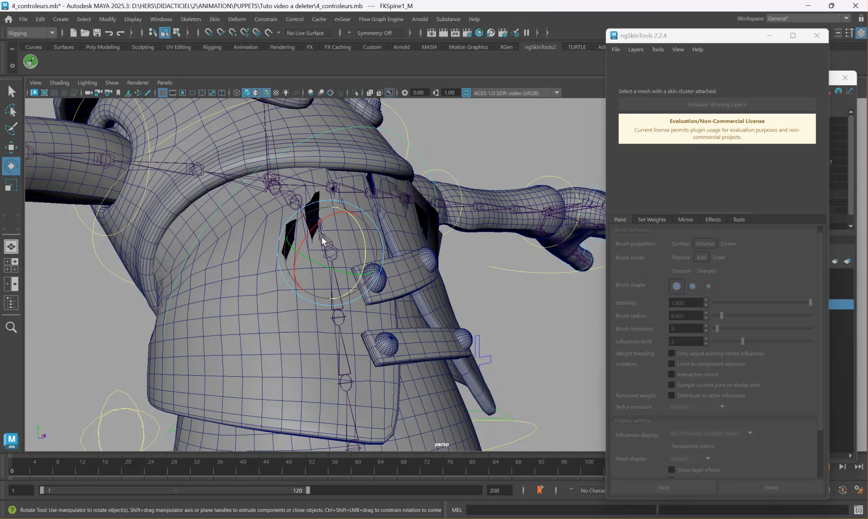
Initialize skinning layers on the body_Jacket mesh and start weight painting to display its influences.
left_click_drag(232, 296, 224, 316, "alt")
left_click(224, 318)
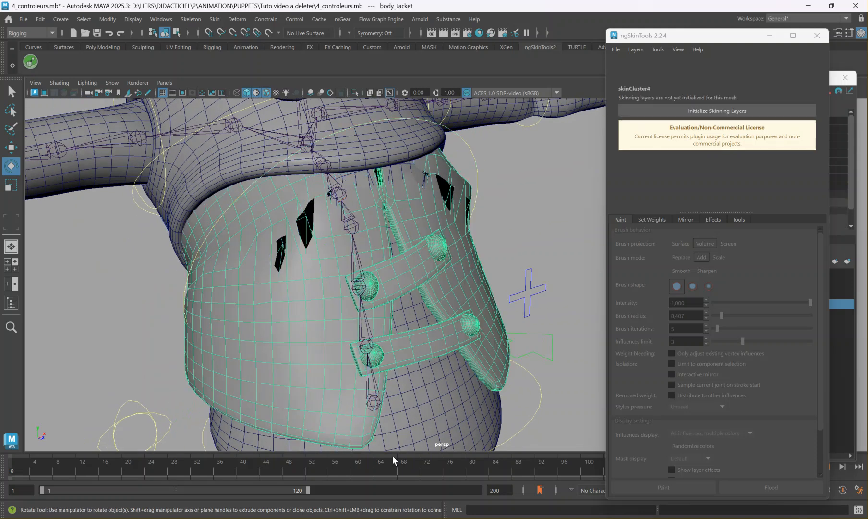
left_click(692, 111)
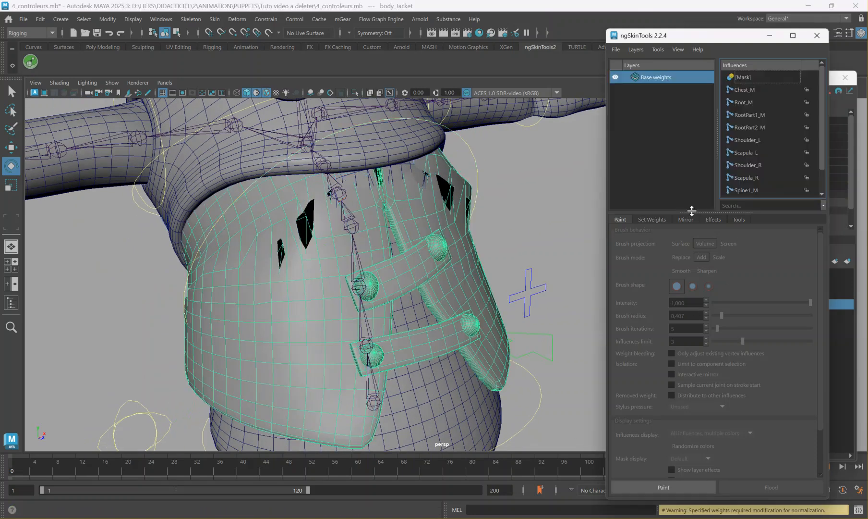
left_click(663, 485)
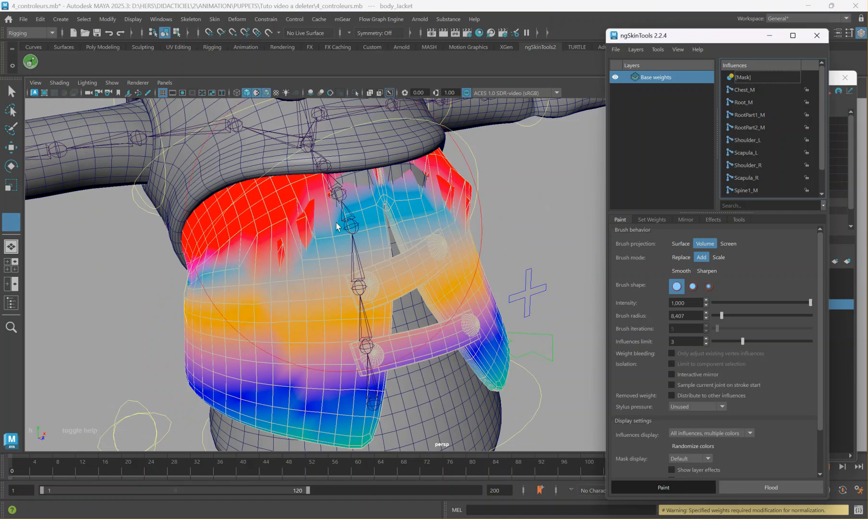
Smooth the whole jacket's weights repeatedly at intensity 1.000 with 1 iteration, and leave weight painting.
left_click_drag(292, 256, 228, 328, "alt")
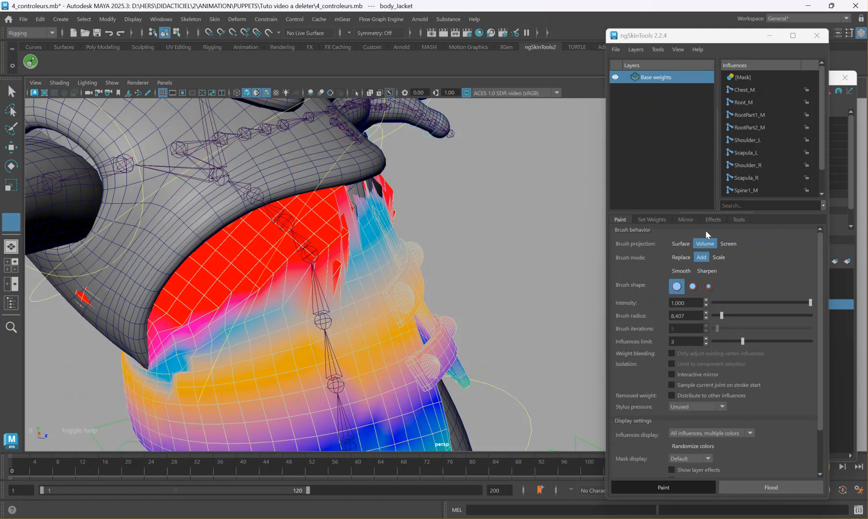
left_click(655, 219)
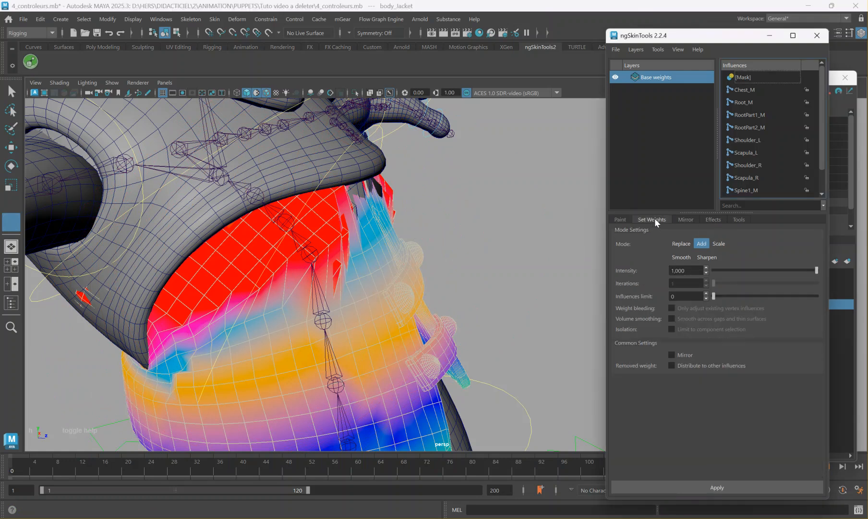
left_click(682, 258)
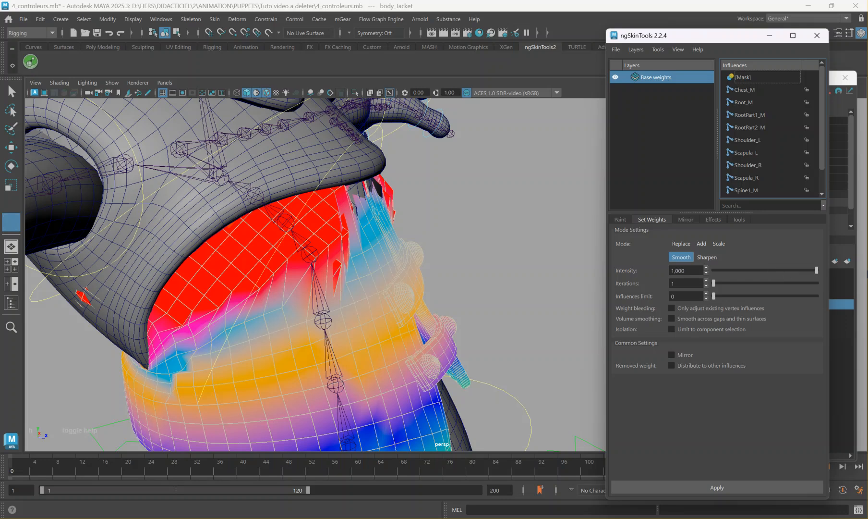
left_click(719, 485)
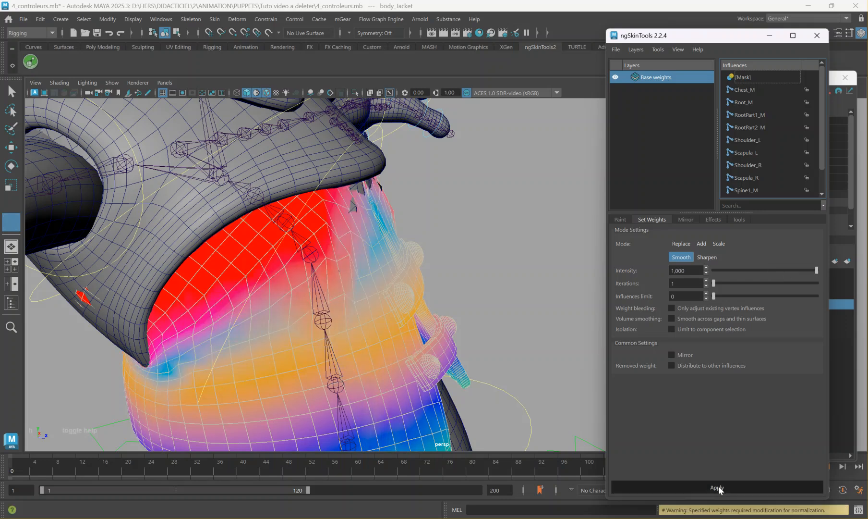
left_click(718, 485)
left_click(719, 486)
left_click(727, 486)
left_click(727, 487)
left_click(728, 486)
mouse_move(523, 328)
left_mouse_down("alt")
mouse_move(476, 327)
mouse_move(516, 320)
left_mouse_up("alt")
key("w")
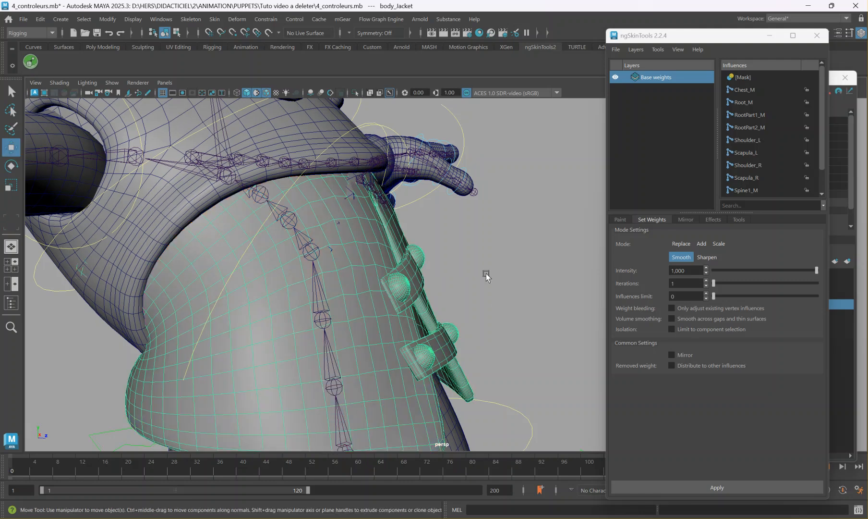
Deselect the jacket and turn off wireframe on shaded to inspect the smoothed torso bend.
left_click(486, 284)
scroll(478, 294, "down", 4)
left_click_drag(467, 308, 460, 308, "alt")
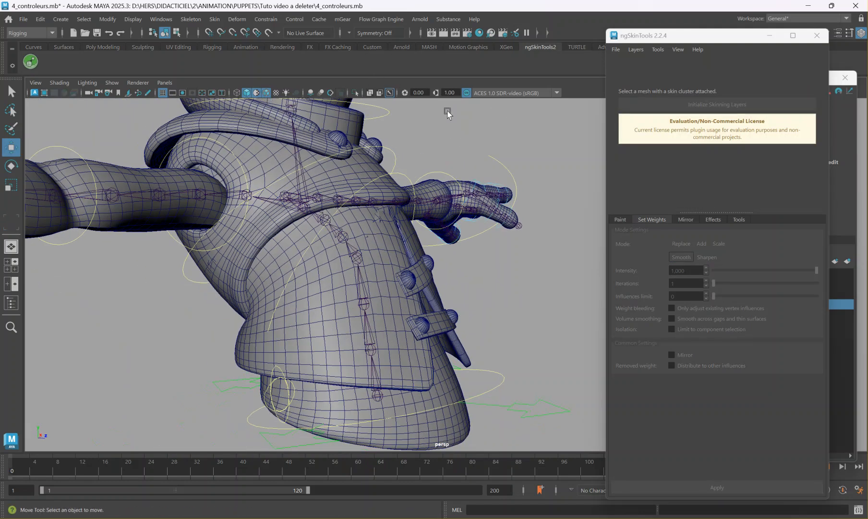
left_click(266, 93)
mouse_move(293, 202)
left_mouse_down("alt")
mouse_move(509, 213)
mouse_move(490, 217)
mouse_move(524, 211)
mouse_move(473, 258)
mouse_move(431, 250)
left_mouse_up("alt")
Initialize skinning layers on the body_Body mesh under the jacket and start weight painting on it.
left_click(439, 384)
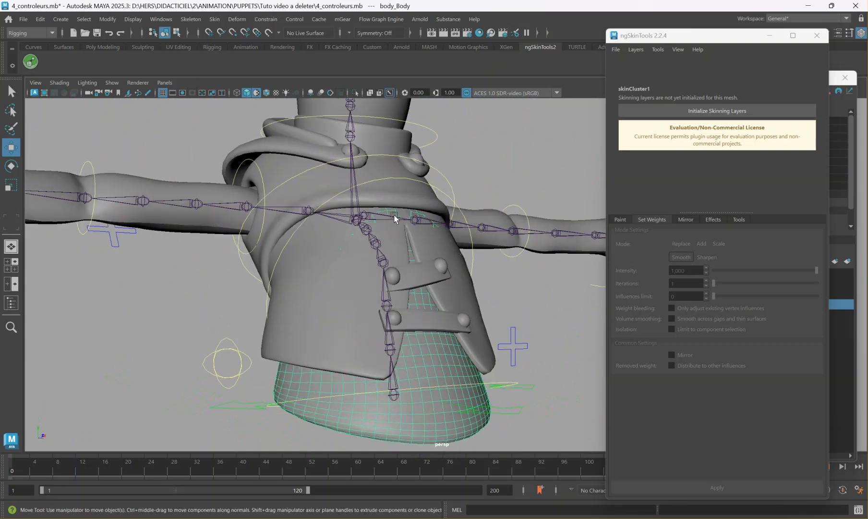
left_click(685, 107)
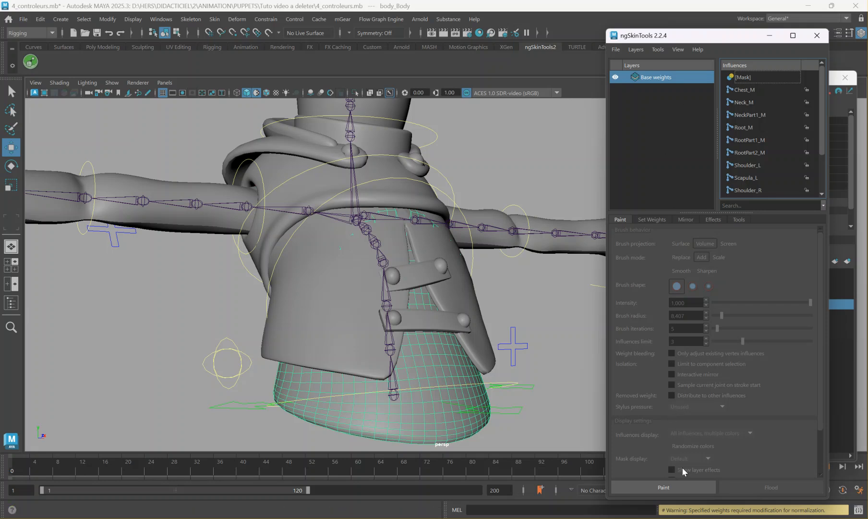
left_click(641, 485)
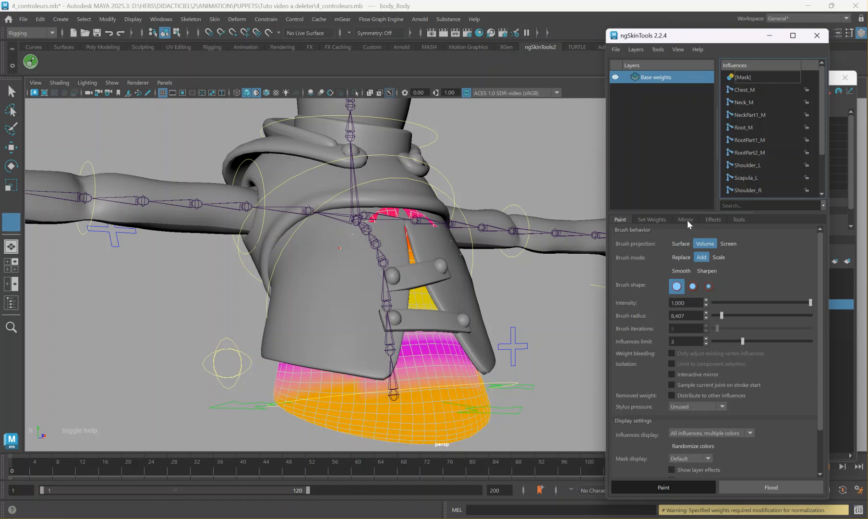
Smooth all of body_Body's weights twice at intensity 1.000 with 1 iteration, and leave weight painting.
left_click(652, 219)
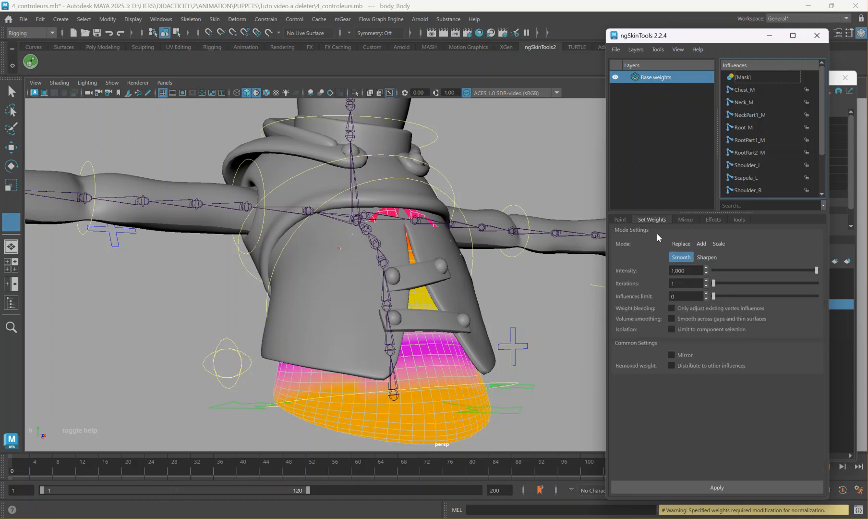
left_click(720, 483)
left_click_drag(498, 327, 556, 263, "alt")
left_click(710, 488)
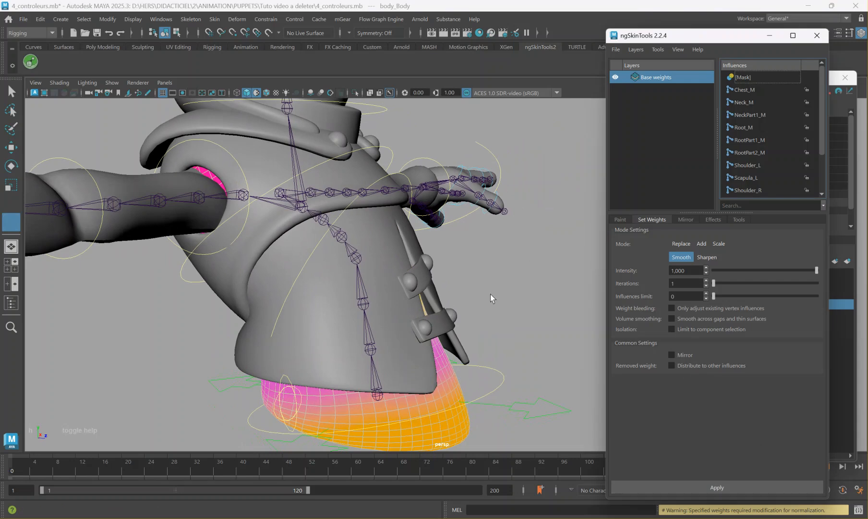
right_click_drag(425, 399, 474, 216)
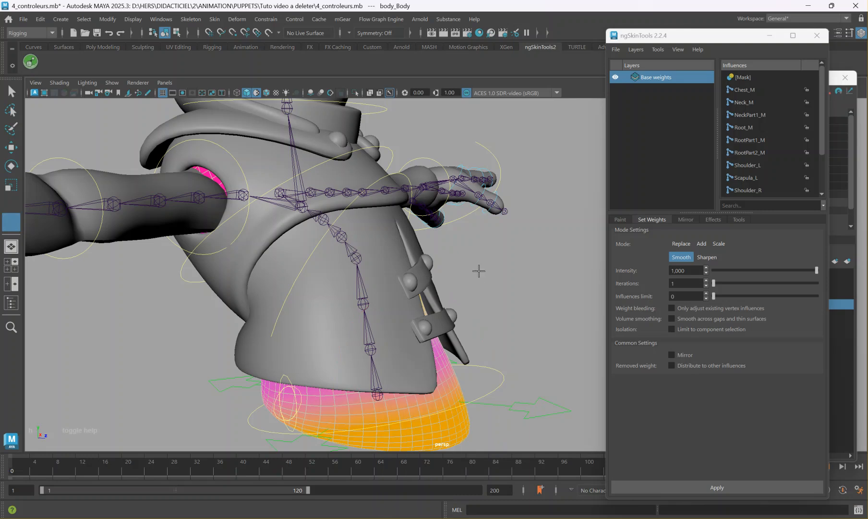
key("w")
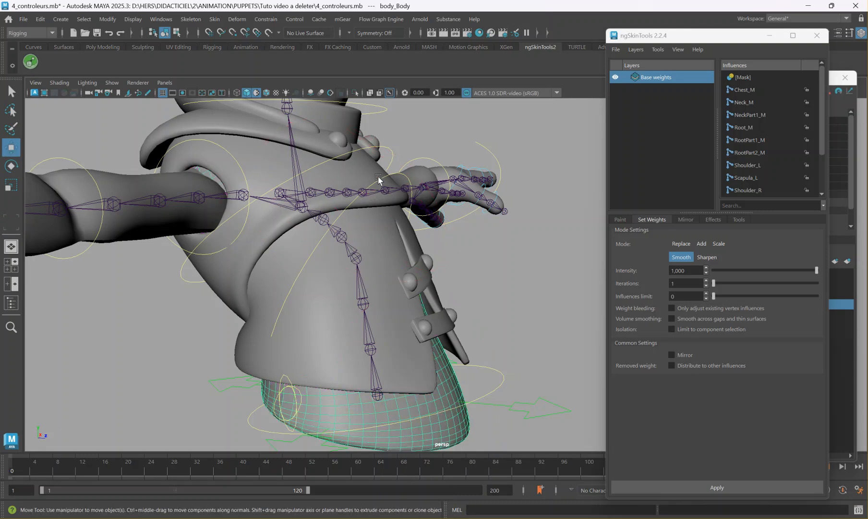
Reset the FKSpine1_M controller by setting its Rotate Z to 0.
left_click(379, 179)
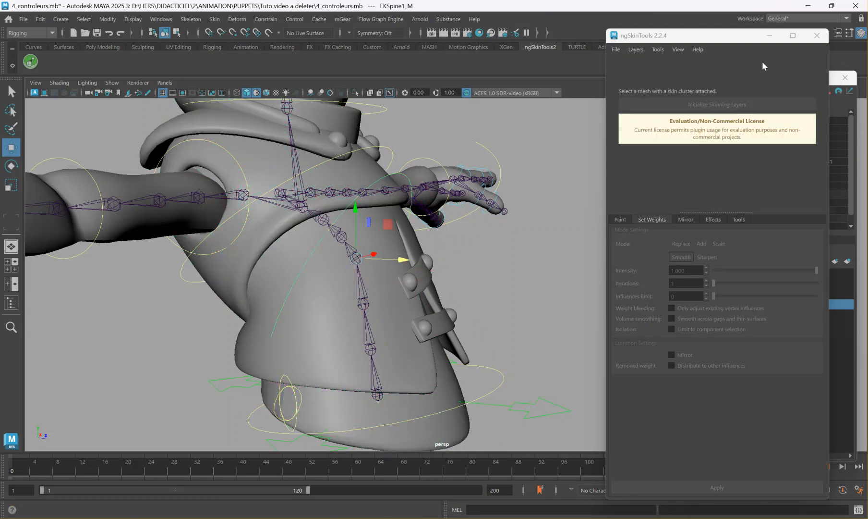
left_click_drag(706, 37, 650, 227)
left_click(820, 162)
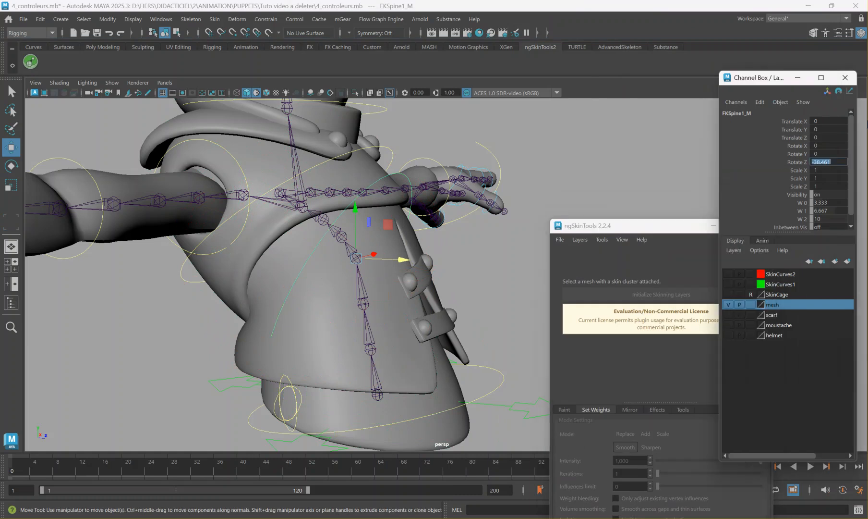
type("0")
key("Return")
Test-rotate FKSpine1_M to check how the smoothed jacket and body follow the spine, and undo the rotation.
scroll(277, 246, "down", 2)
left_click_drag(277, 246, 215, 315, "alt")
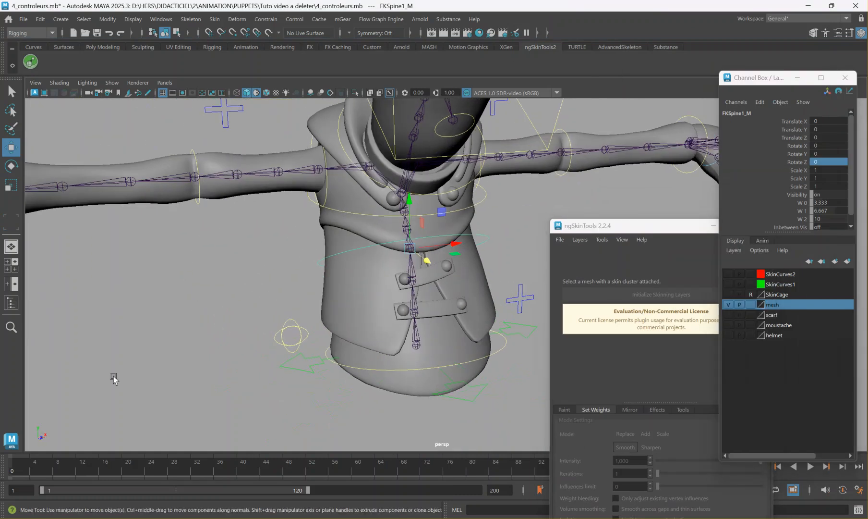
key("e")
left_click_drag(375, 225, 378, 210)
key("ctrl+z")
Select the FKElbow_R controller and frame the right elbow in the top orthographic view.
left_click_drag(261, 209, 364, 240, "alt")
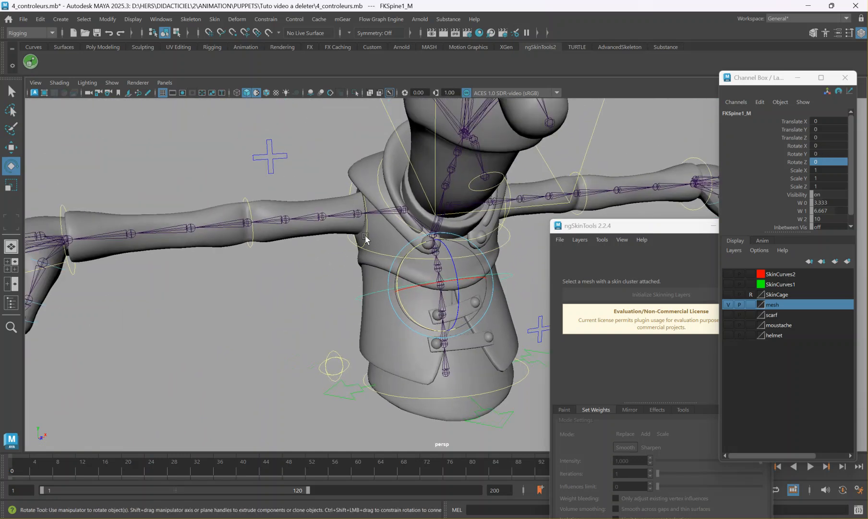
left_click(251, 245)
left_click(253, 246)
left_click_drag(254, 246, 272, 322, "alt")
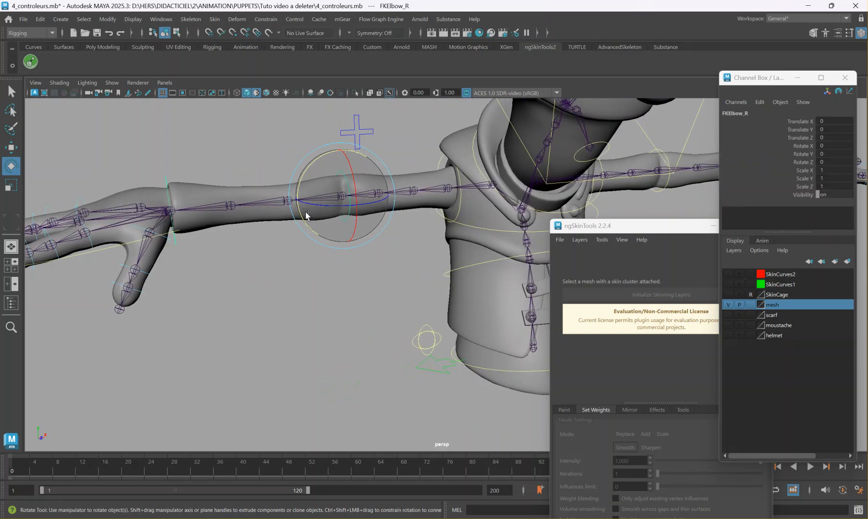
key("space")
key("space")
scroll(474, 257, "down", 3)
middle_click_drag(485, 281, 94, 243, "alt")
scroll(439, 229, "down", 3)
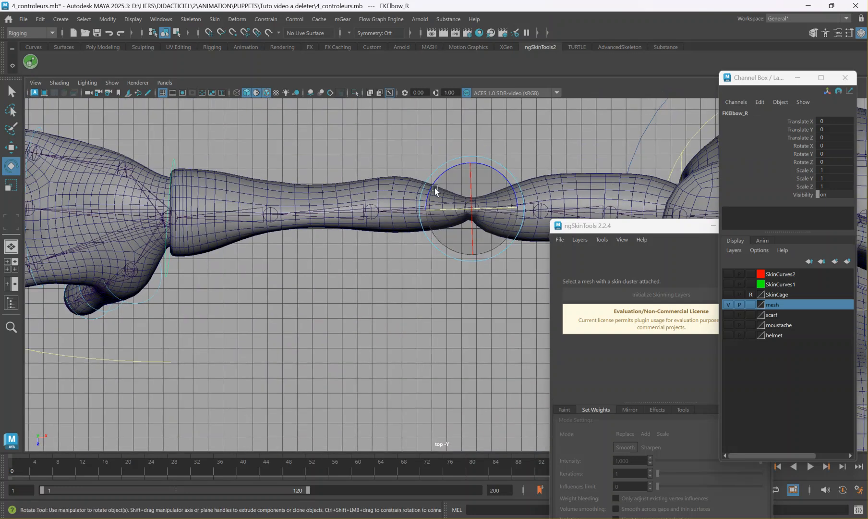
Key FKElbow_R in its rest pose on frame 2, and rotate it to about 98° around Z at frame 20.
middle_click_drag(455, 308, 341, 316, "alt")
key("s")
left_click(23, 467)
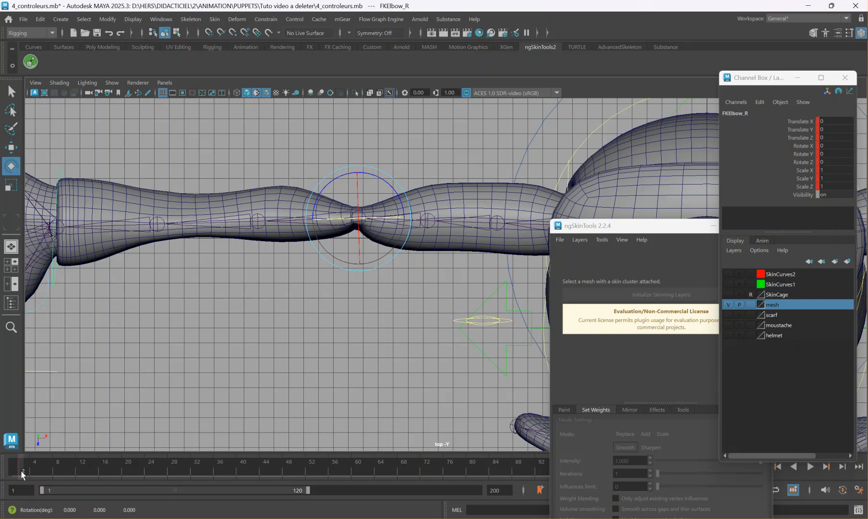
key("alt+v")
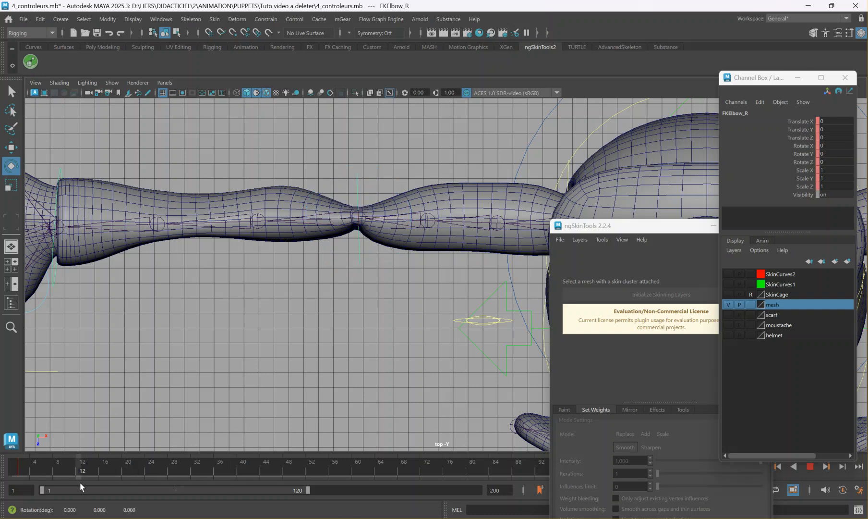
key("alt+v")
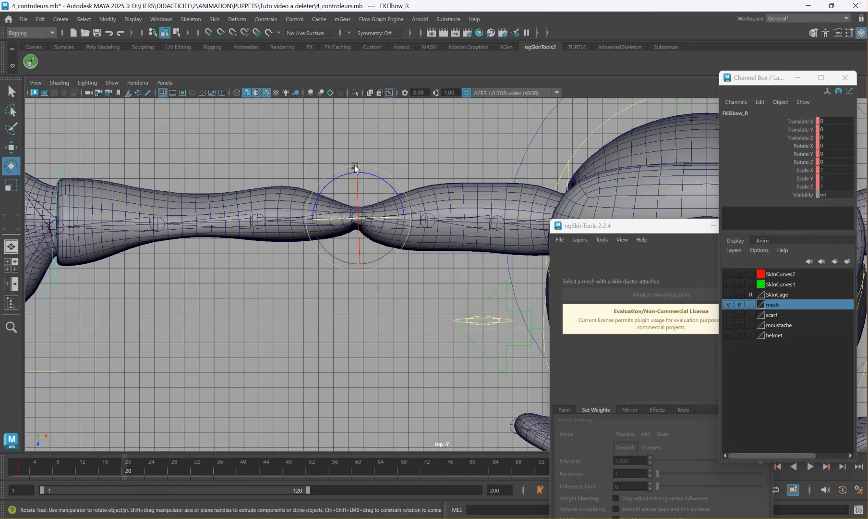
left_click_drag(341, 168, 319, 238)
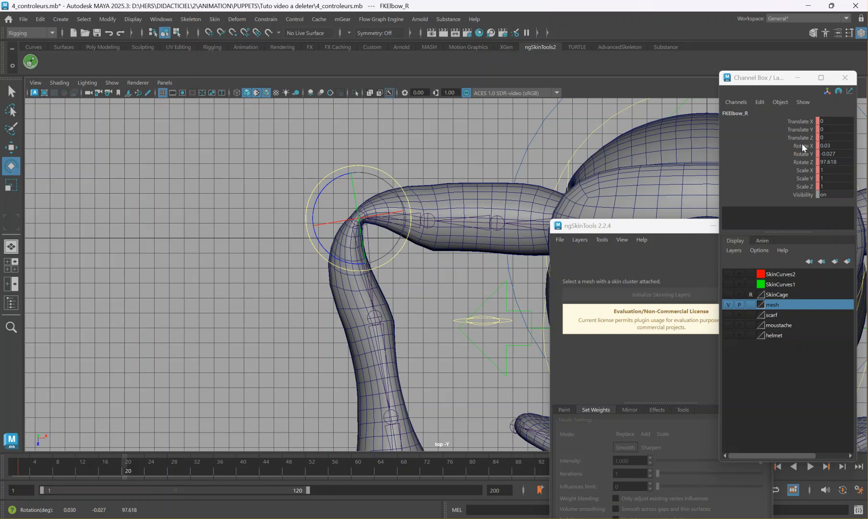
Key the bent FKElbow_R pose on frame 20 and shorten the playback range to end at frame 21.
left_click_drag(600, 225, 85, 126)
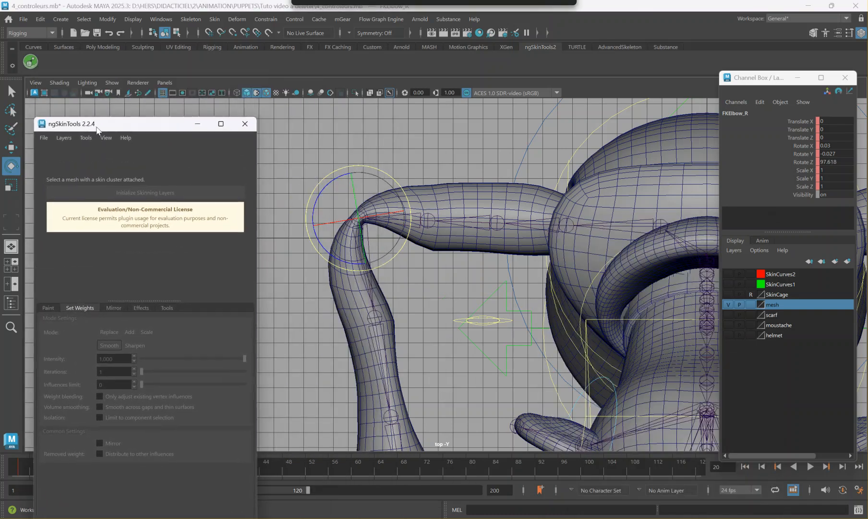
left_click_drag(146, 129, 457, 122)
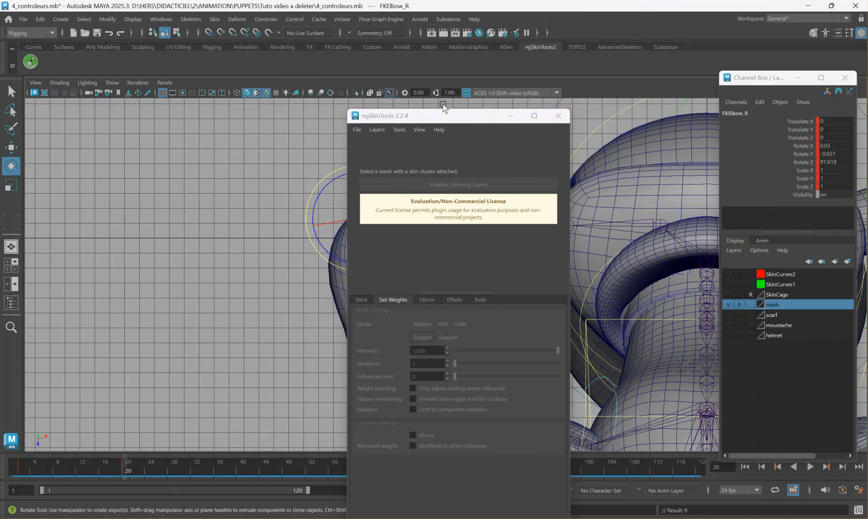
left_click_drag(447, 110, 265, 71)
left_click_drag(308, 491, 126, 461)
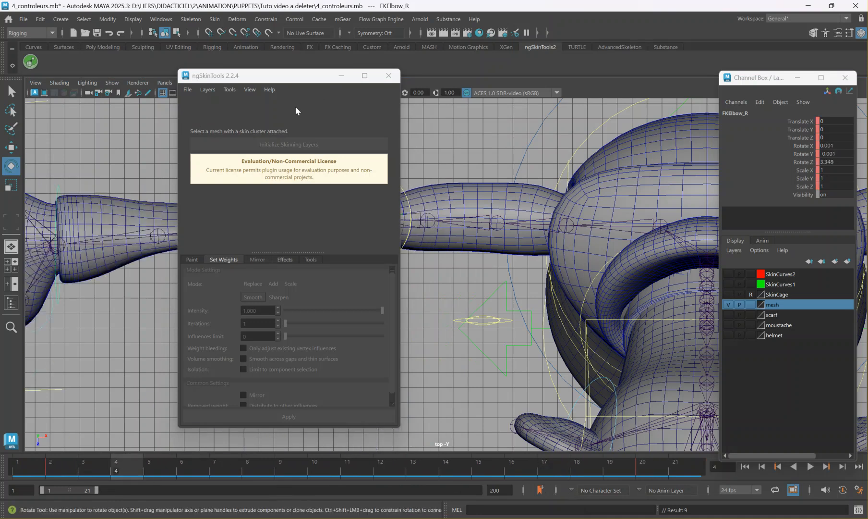
Initialize skinning layers on the body_Arms mesh and start weight painting to display its influences.
left_click_drag(278, 83, 723, 74)
left_click(484, 195)
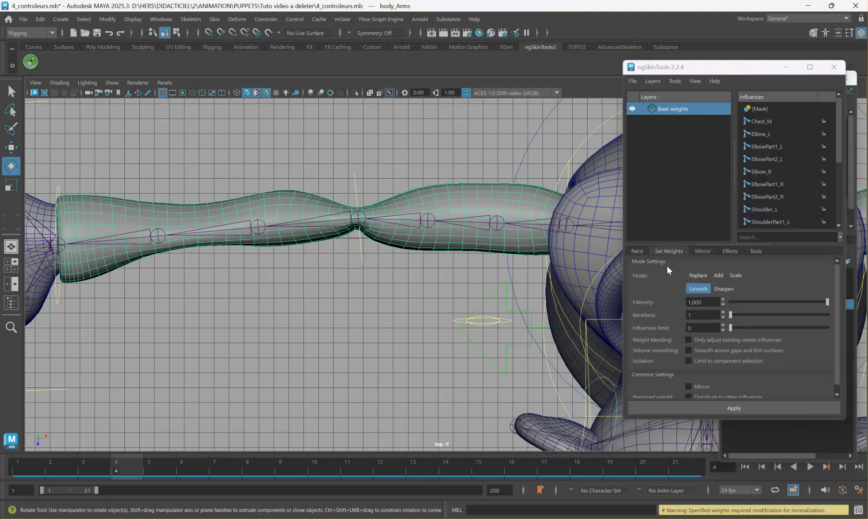
left_click(642, 254)
left_click(678, 408)
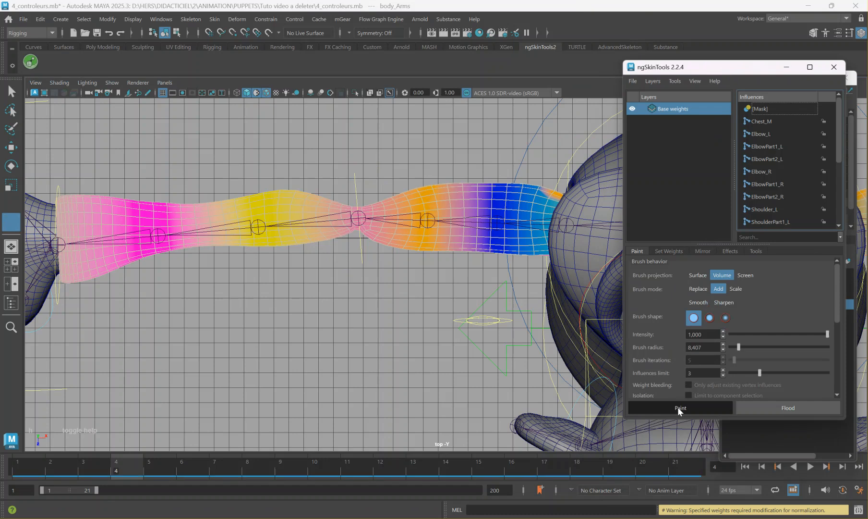
Scrub the animation to frame 17 and frame the bent right elbow in the top view.
left_click_drag(62, 460, 540, 488)
scroll(435, 326, "up", 6)
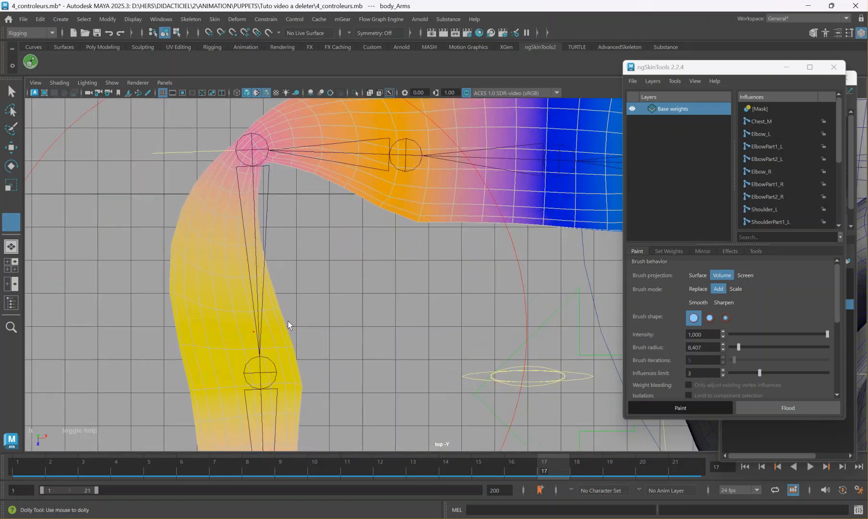
middle_click_drag(242, 309, 245, 299)
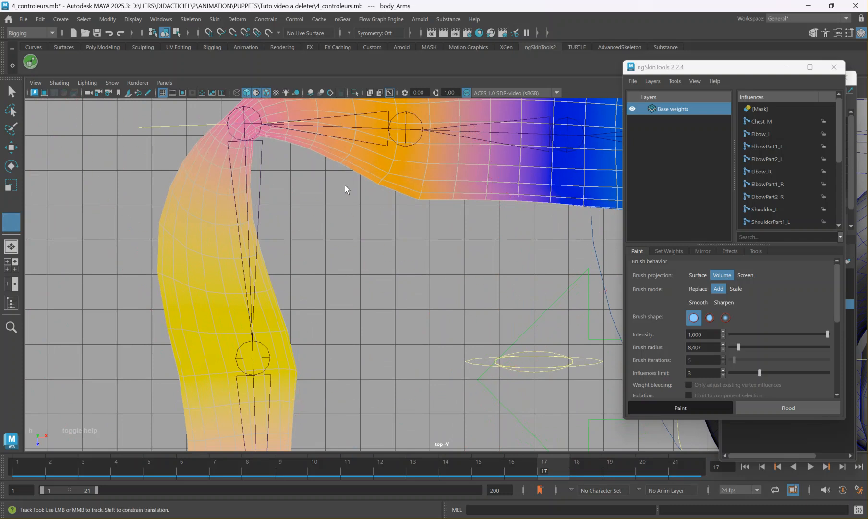
middle_click_drag(410, 106, 400, 150, "alt")
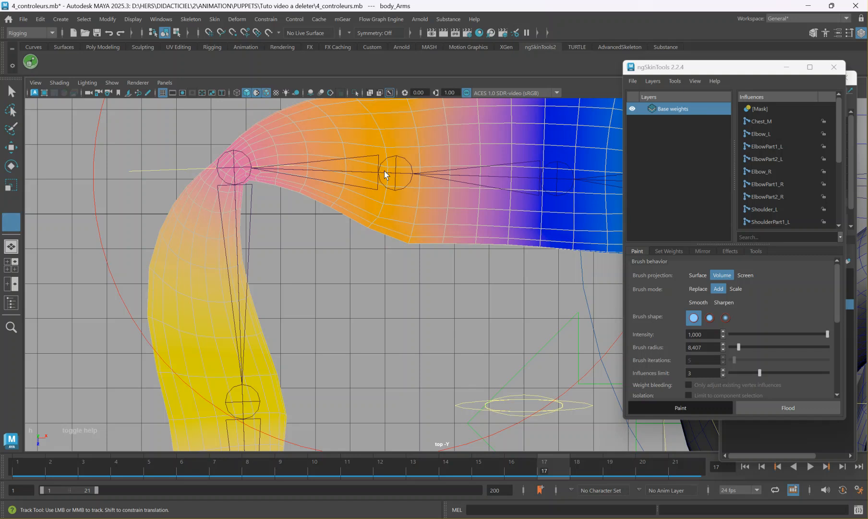
Step through the influences from Chest_M to ShoulderPart2_R and back to Elbow_R, examining each joint's weights on the bent arm.
left_click(781, 121)
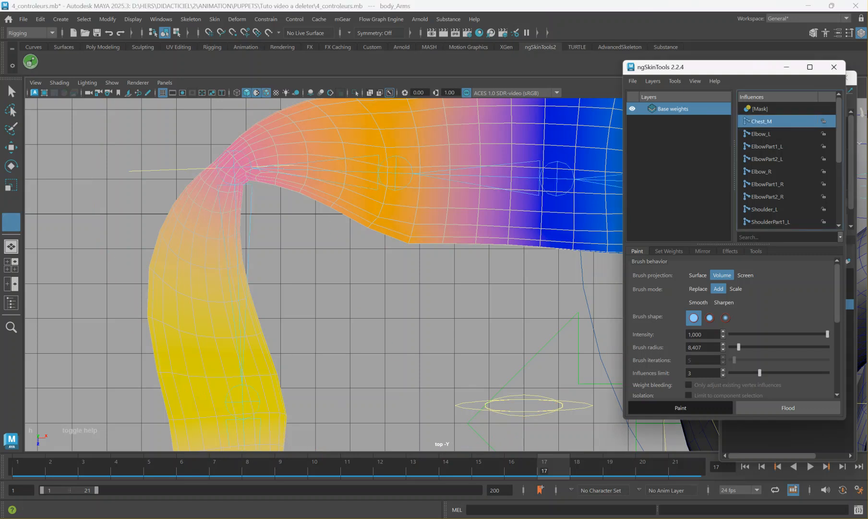
key("Down")
key("Down")
key("Down")
key("Down")
key("Down")
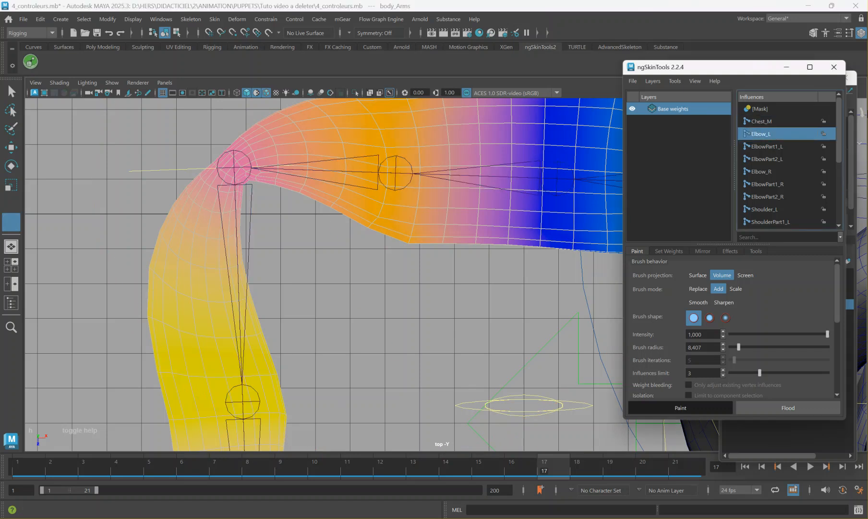
key("Down")
key("Down")
key("Down")
key("Down")
key("Down")
key("Down")
key("Down")
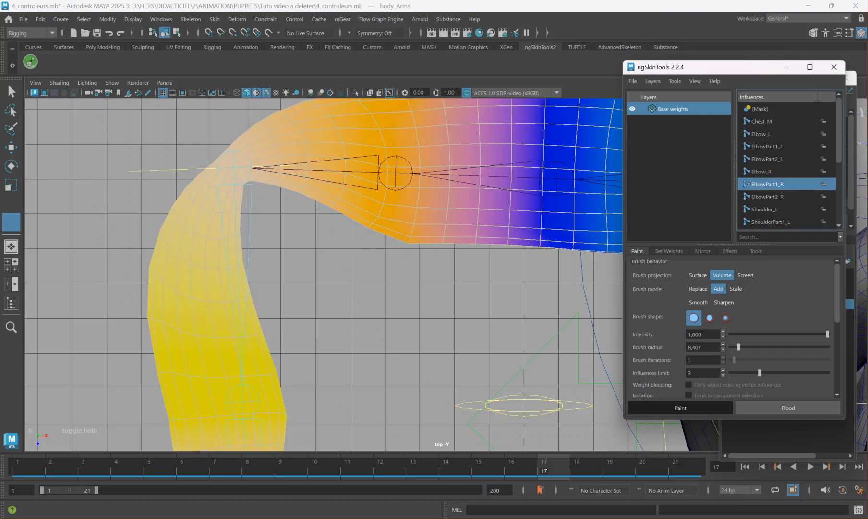
key("Down")
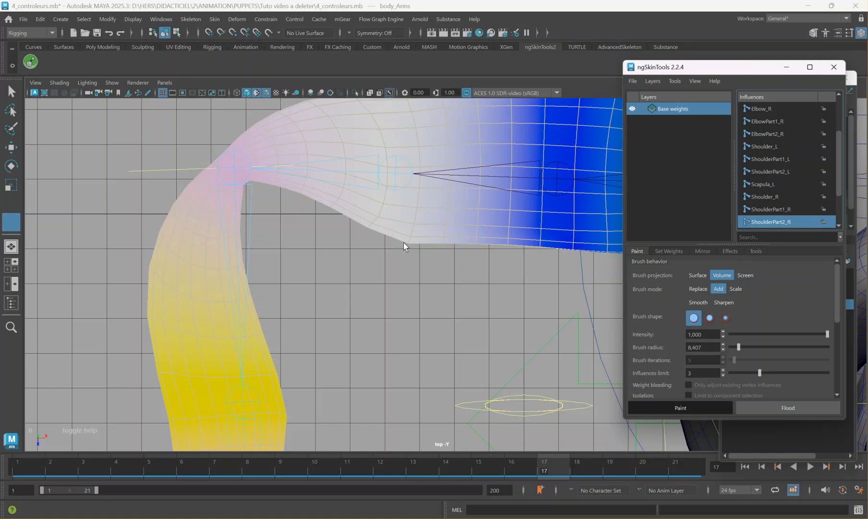
key("Up")
key("Up")
key("Up")
key("Up")
key("Down")
key("Down")
key("Up")
key("Up")
key("Up")
key("Up")
key("Up")
key("Up")
key("Up")
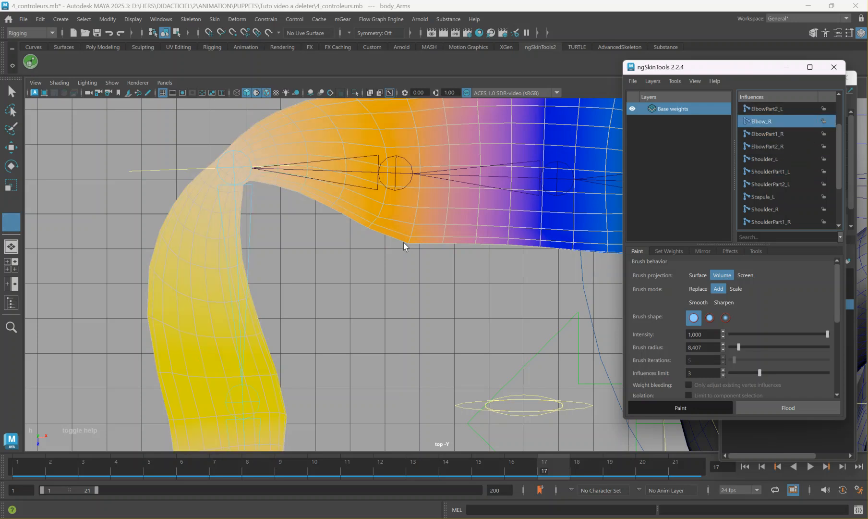
Filter the influences with the search text "elbow shoulder_R".
left_click(791, 237)
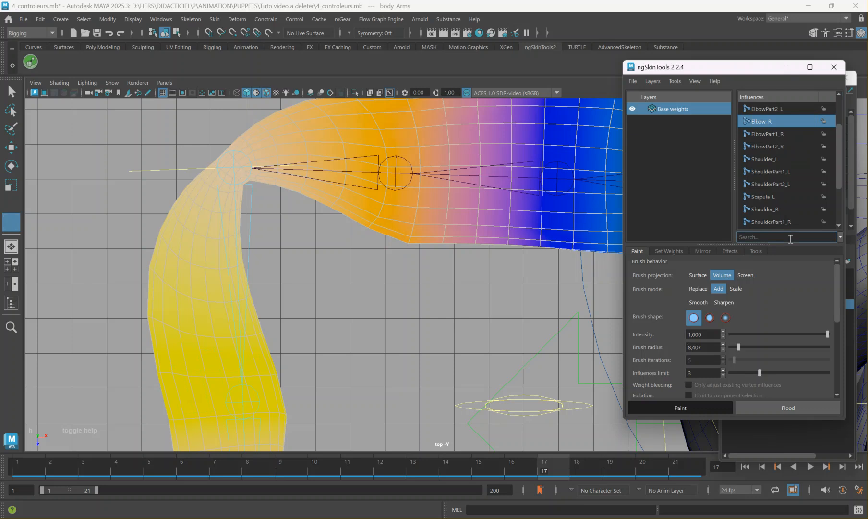
type("elbow")
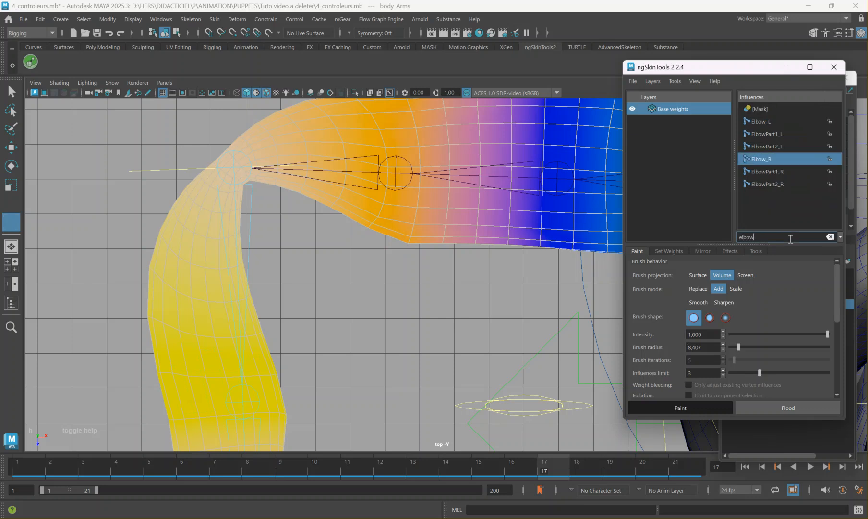
type(" shoulder")
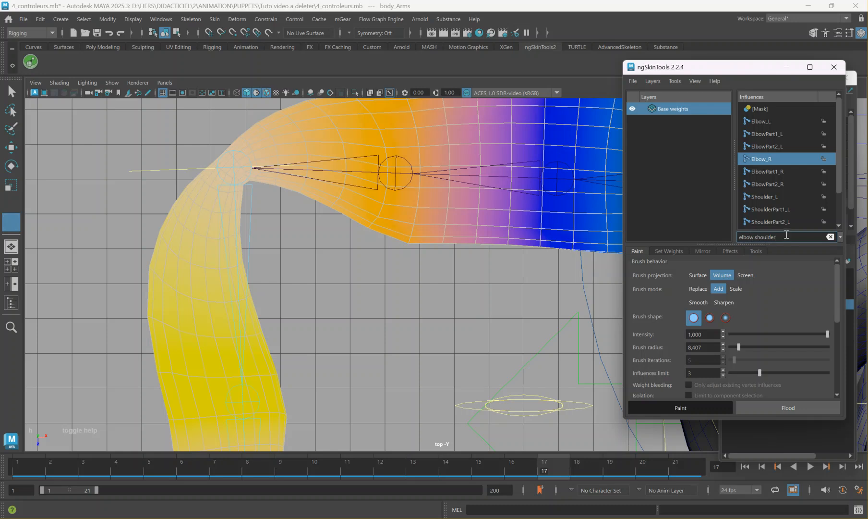
type("_")
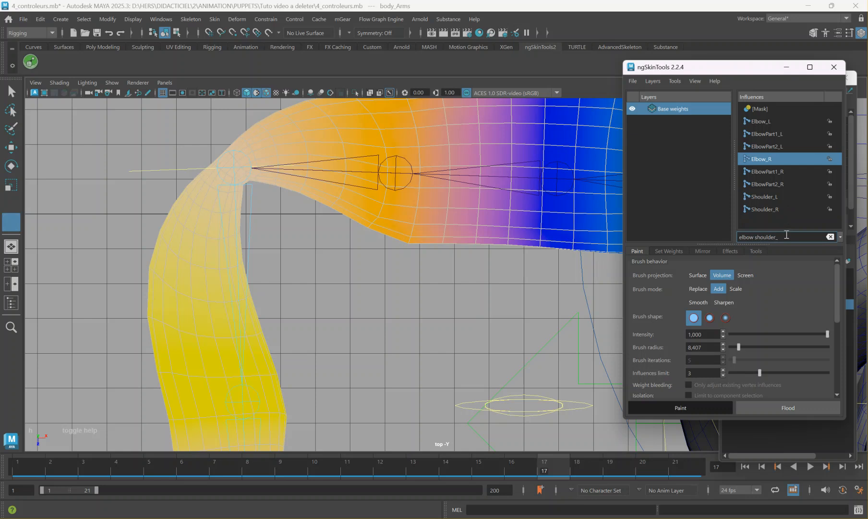
type("R")
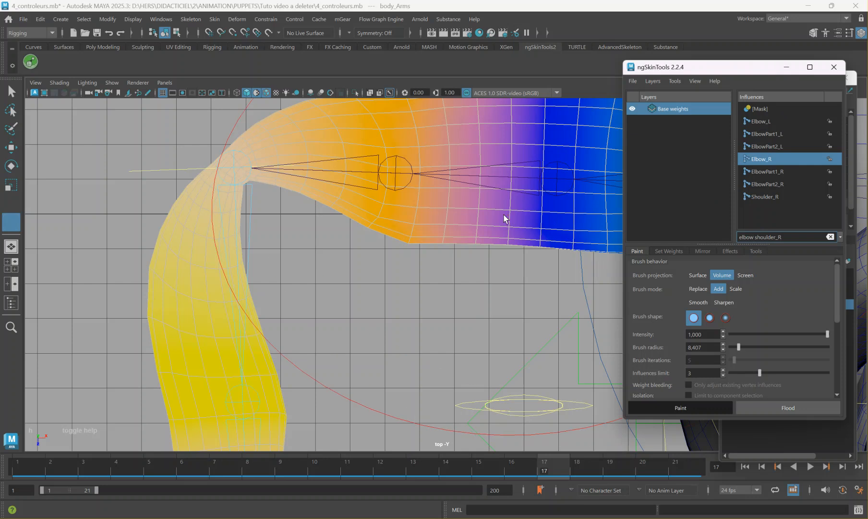
Select the Elbow_R influence and, in a perspective close-up of the elbow, set the brush radius to 2.339 and the intensity to 0.088.
left_click(768, 172)
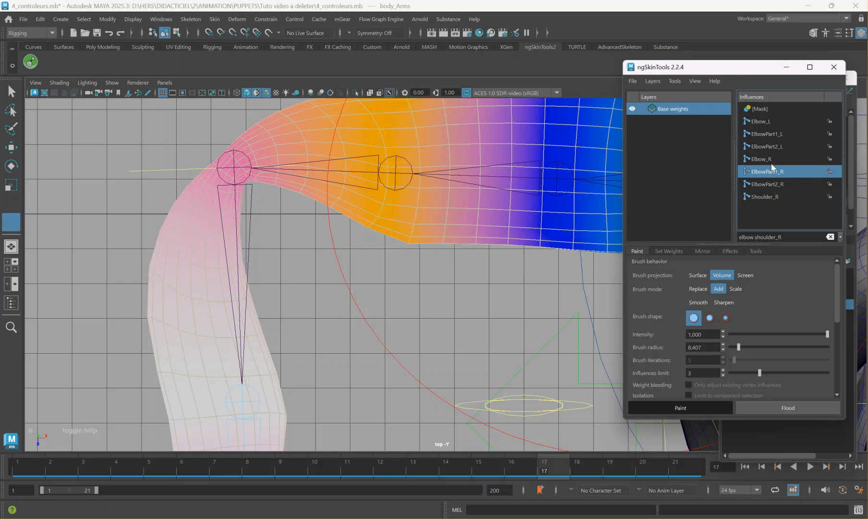
left_click(769, 159)
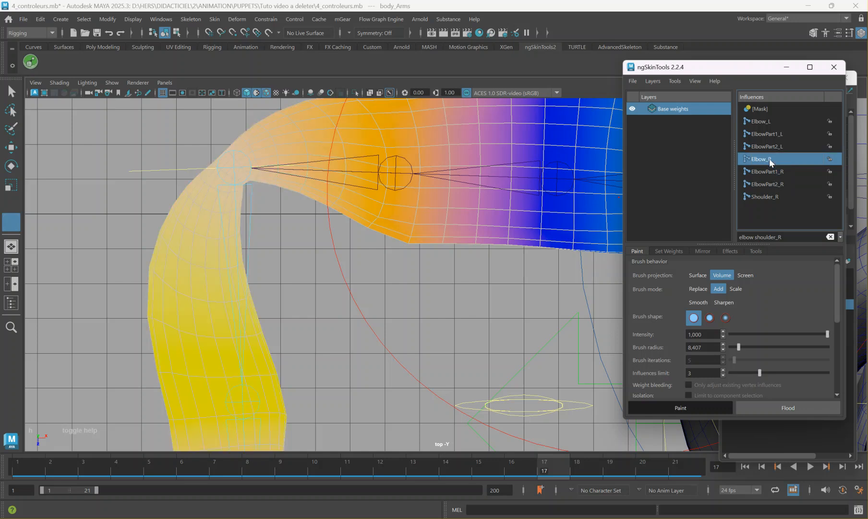
middle_click_drag(345, 246, 375, 238, "alt")
key("space")
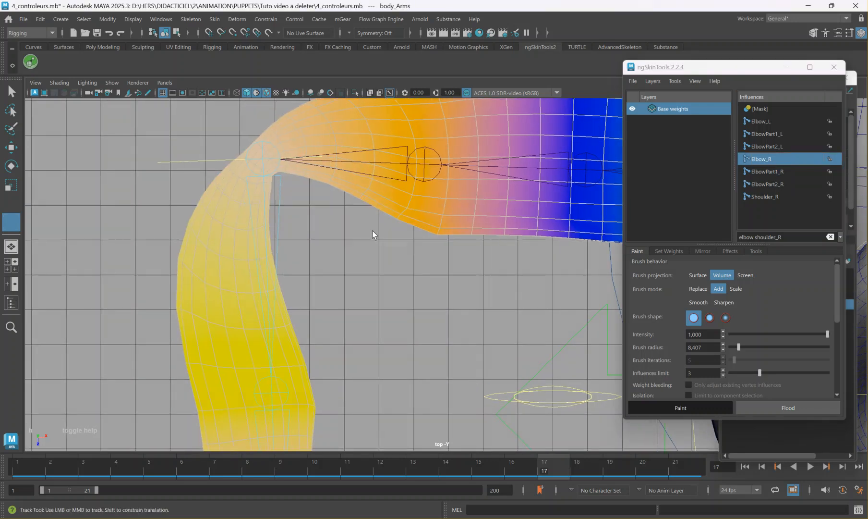
key("space")
left_click_drag(547, 186, 461, 211, "alt")
right_click_drag(461, 211, 682, 274, "alt")
left_click_drag(459, 192, 431, 228, "alt")
right_click_drag(431, 227, 776, 233, "alt")
left_click_drag(353, 245, 331, 274, "alt")
middle_click_drag(332, 273, 334, 351, "alt")
left_click_drag(354, 313, 7, 294)
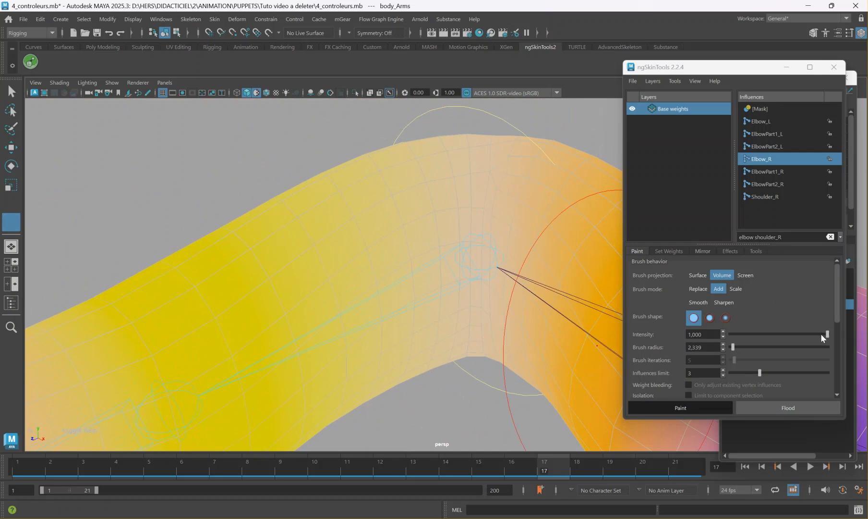
left_click_drag(821, 333, 793, 333)
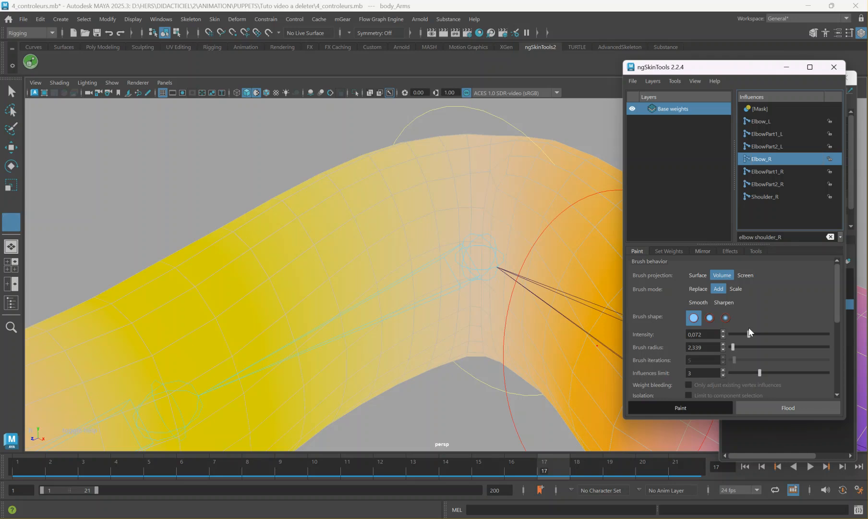
Paint additional Elbow_R weight along the inner side of the right forearm, from the elbow crease toward the mid-forearm.
left_click_drag(364, 223, 432, 282, "alt")
mouse_move(432, 282)
middle_mouse_down("alt")
mouse_move(437, 295)
mouse_move(386, 194)
middle_mouse_up("alt")
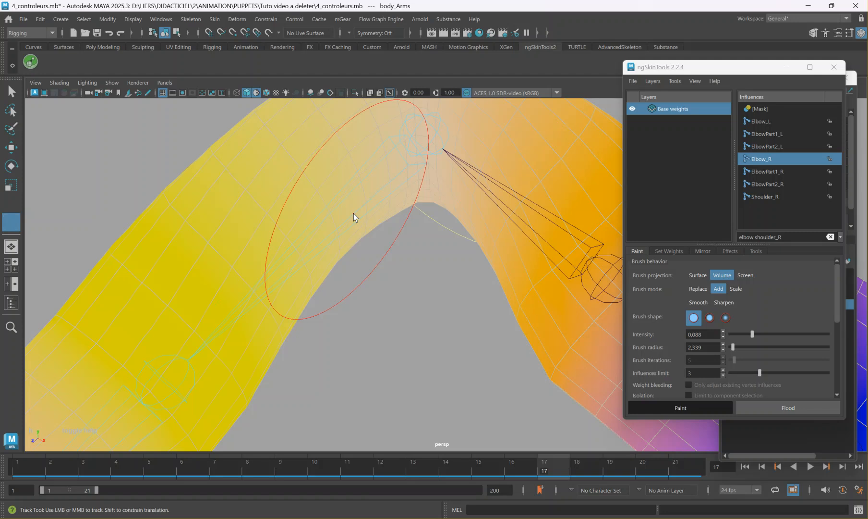
mouse_move(354, 216)
left_mouse_down()
mouse_move(359, 226)
mouse_move(313, 339)
mouse_move(299, 324)
mouse_move(295, 355)
mouse_move(327, 348)
left_mouse_up()
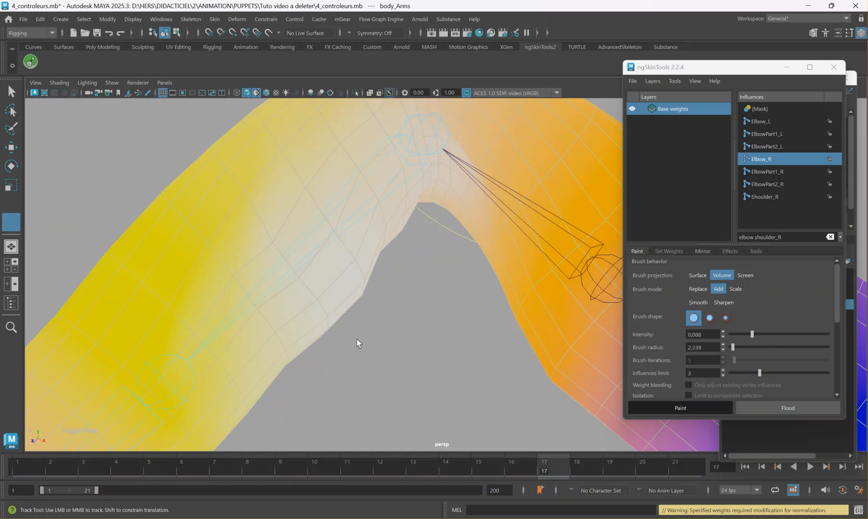
right_click_drag(426, 258, 435, 301, "alt")
mouse_move(435, 301)
left_mouse_down("alt")
mouse_move(492, 301)
mouse_move(446, 304)
left_mouse_up("alt")
middle_click_drag(446, 305, 393, 316, "alt")
left_click_drag(392, 315, 316, 291, "alt")
middle_click_drag(317, 372, 321, 275, "alt")
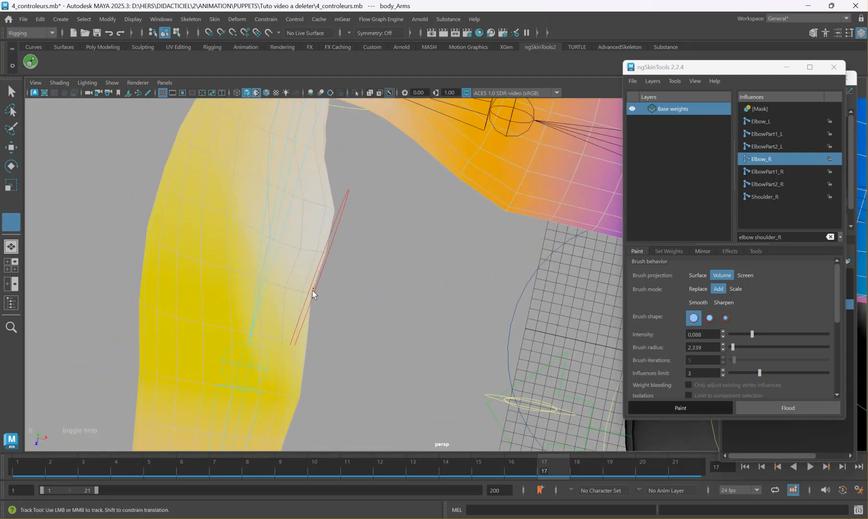
left_click_drag(314, 294, 312, 302)
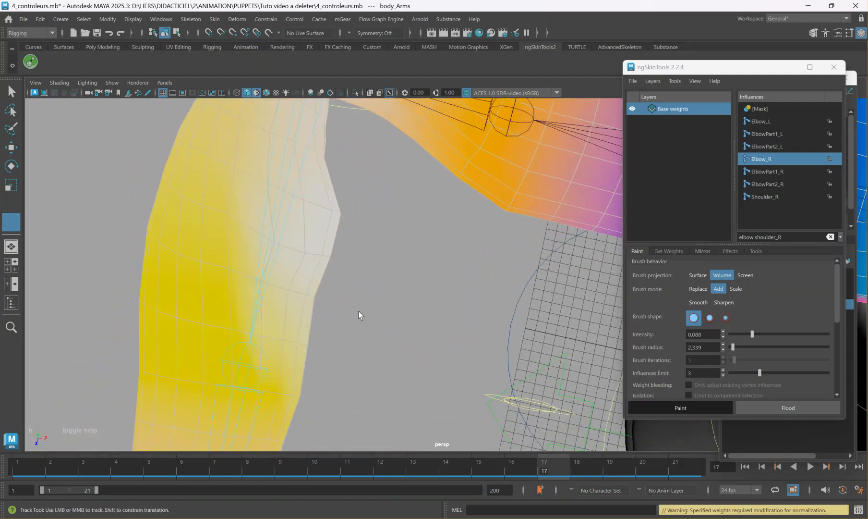
Paint additional Elbow_R weight around the elbow joint and its outer side, working from the opposite side of the arm.
left_click_drag(406, 255, 368, 249, "alt")
middle_click_drag(300, 245, 345, 282, "alt")
left_click_drag(345, 283, 470, 306, "alt")
middle_click_drag(472, 317, 351, 217, "alt")
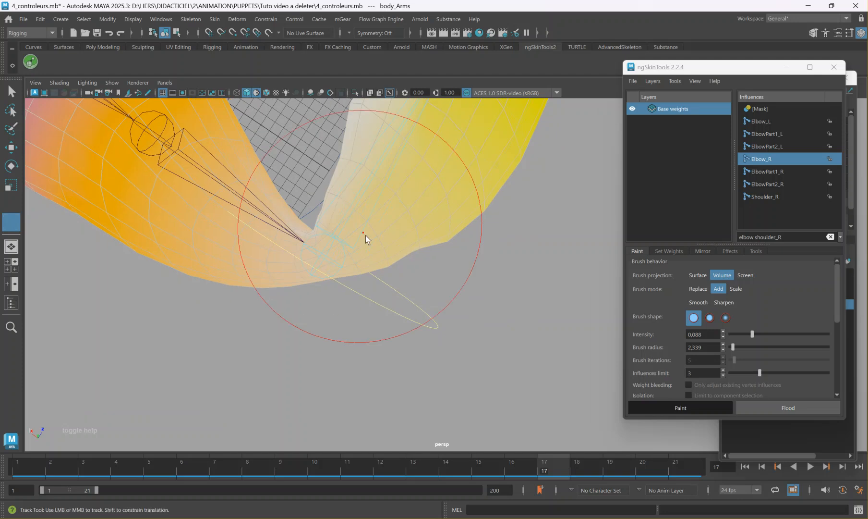
mouse_move(365, 285)
left_mouse_down("alt")
mouse_move(364, 259)
mouse_move(406, 269)
mouse_move(416, 250)
left_mouse_up("alt")
left_click(388, 252)
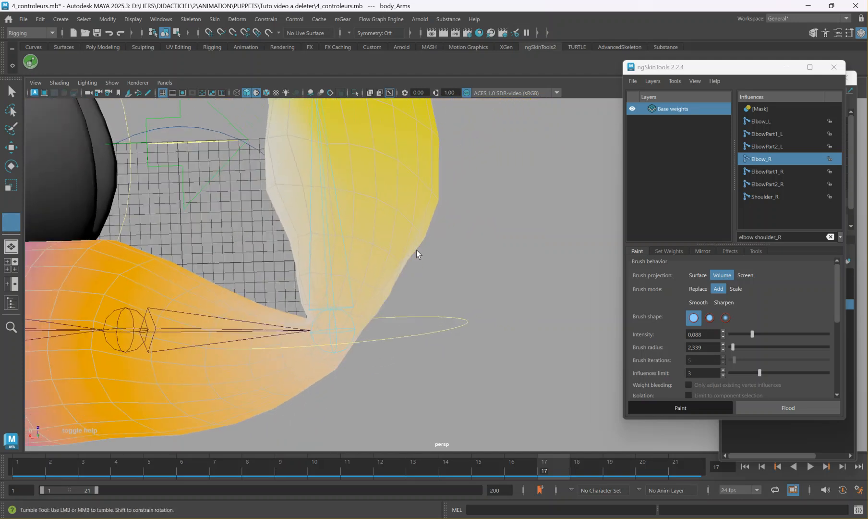
Select several filtered elbow and shoulder influences in turn, ending on Elbow_L, to check their weights around the painted elbow.
left_click(773, 134)
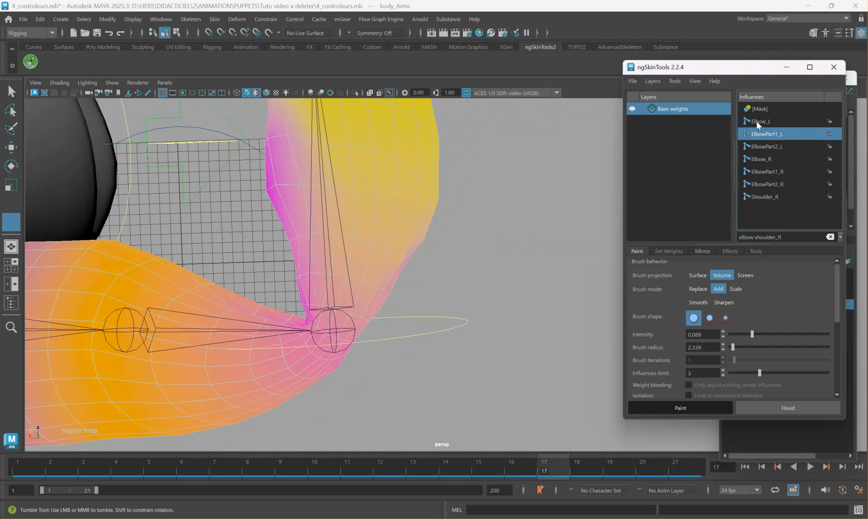
left_click(758, 124)
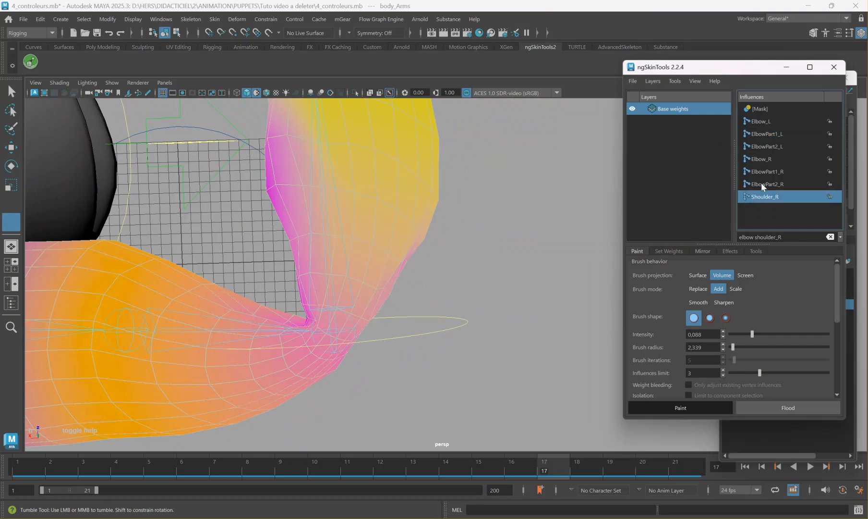
left_click(763, 184)
left_click(763, 172)
middle_click_drag(317, 327, 400, 272, "alt")
left_click(763, 121)
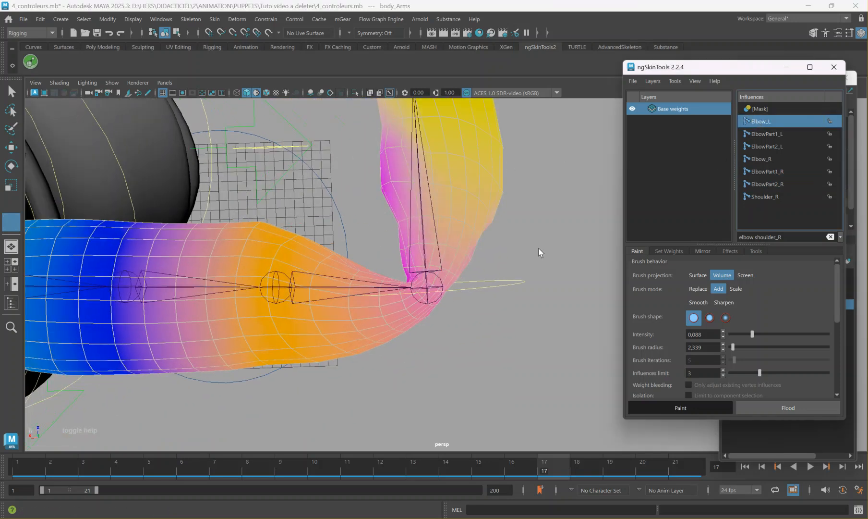
Undo the most recent actions and return to weight painting on the body_Arms mesh.
key("ctrl+z")
key("ctrl+z")
key("ctrl+z")
key("ctrl+z")
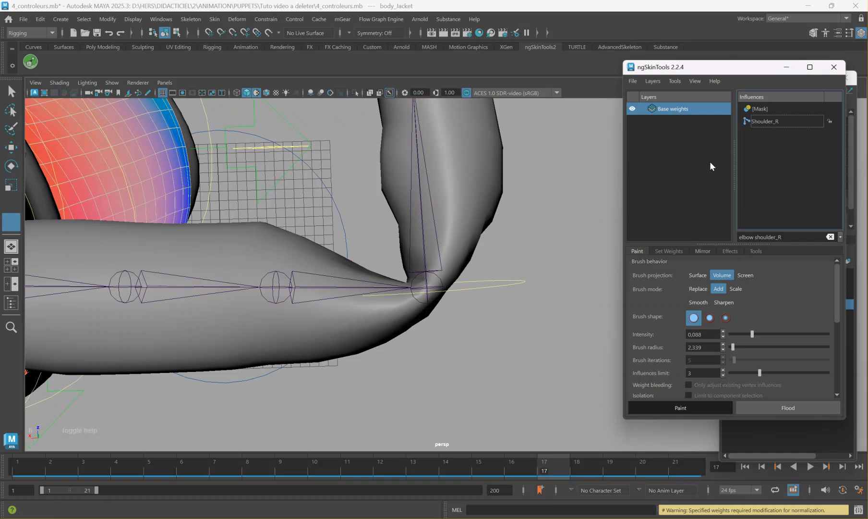
left_click(288, 262)
key("w")
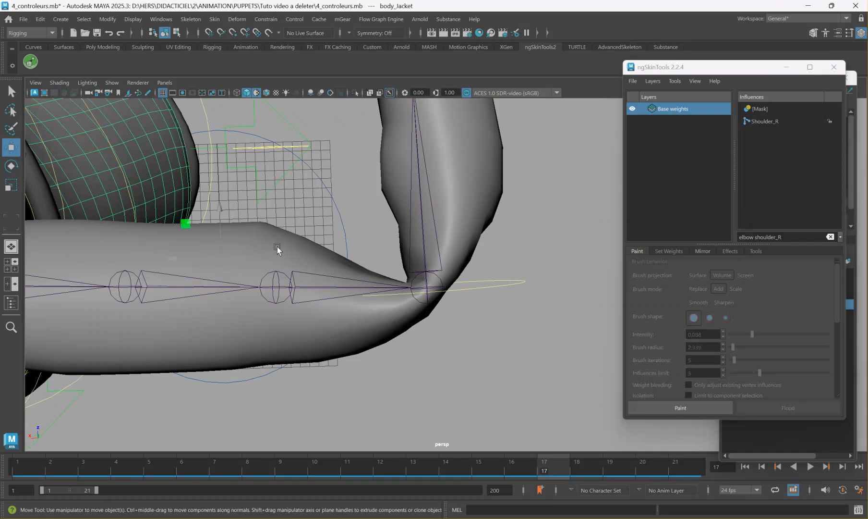
left_click(278, 248)
left_click(673, 408)
Step down and back up through the filtered influences from ElbowPart1_L, examining their weights on the bent right arm.
left_click(765, 133)
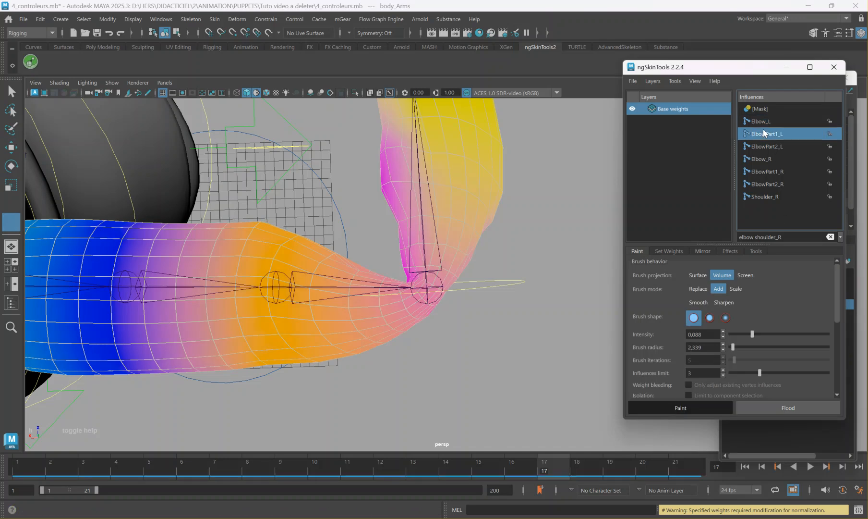
key("Down")
key("Down")
key("Down")
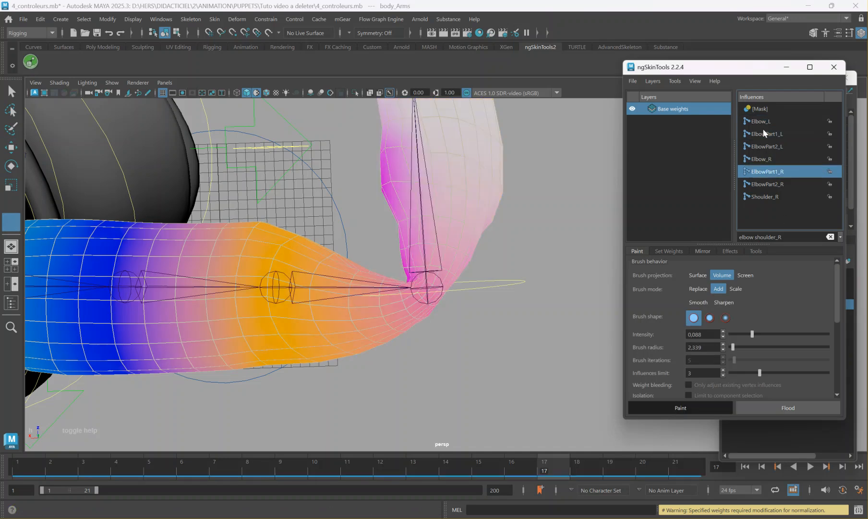
key("Down")
key("Down")
key("Up")
key("Up")
key("Up")
key("Up")
key("Up")
key("Up")
key("Up")
key("Up")
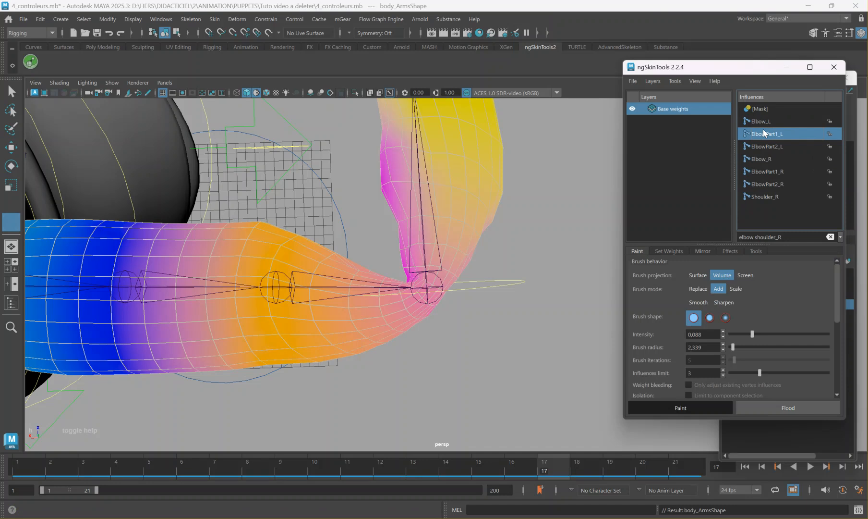
key("Up")
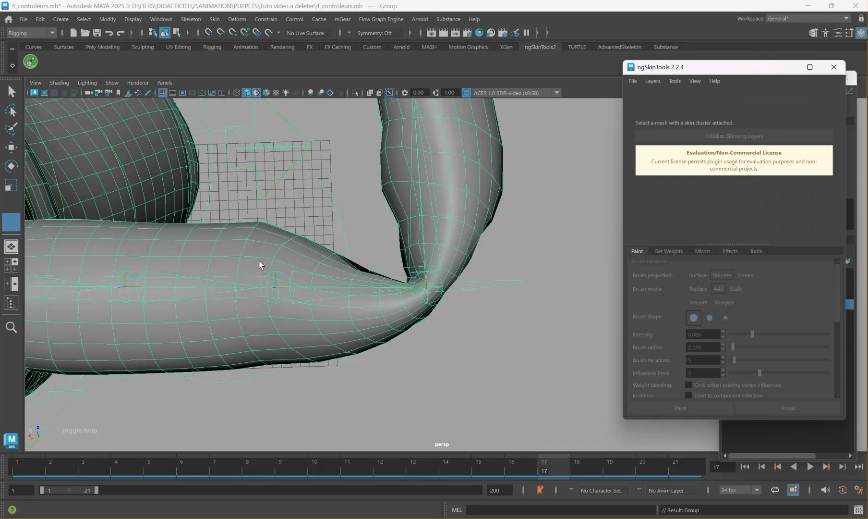
Reselect the body_Arms mesh with the whole bent right arm in view.
scroll(416, 367, "down", 3)
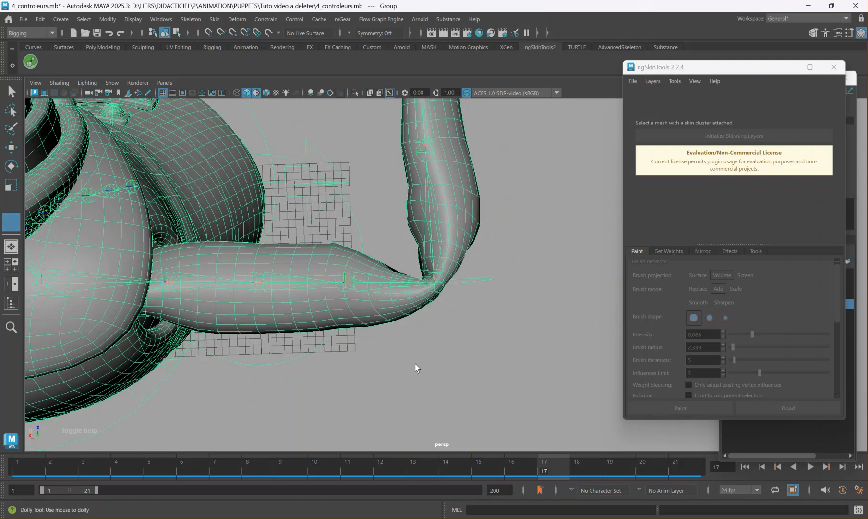
scroll(373, 323, "down", 7)
mouse_move(413, 324)
left_mouse_down("alt")
mouse_move(397, 296)
mouse_move(409, 309)
left_mouse_up("alt")
left_click(392, 322)
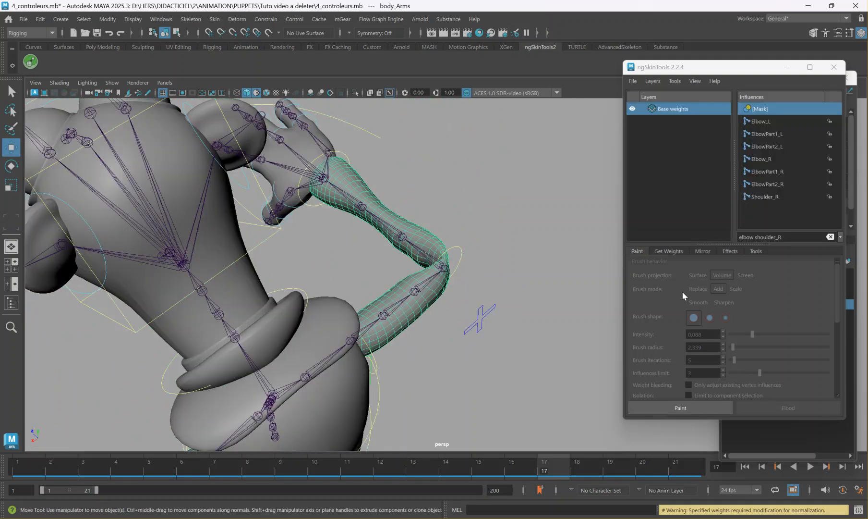
Display the Shoulder_R influence's weights on the body_Arms mesh and inspect the bent right elbow.
left_click(663, 408)
left_click(768, 197)
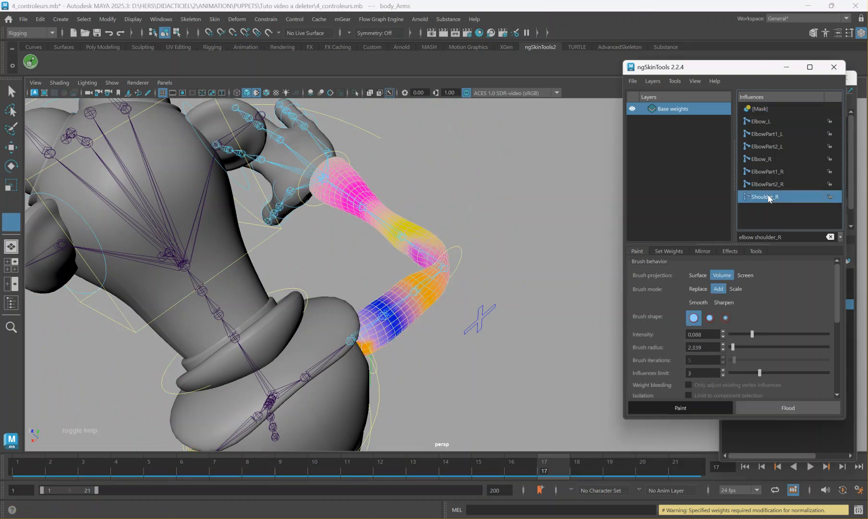
left_click_drag(471, 237, 438, 260, "alt")
scroll(438, 260, "up", 5)
key("q")
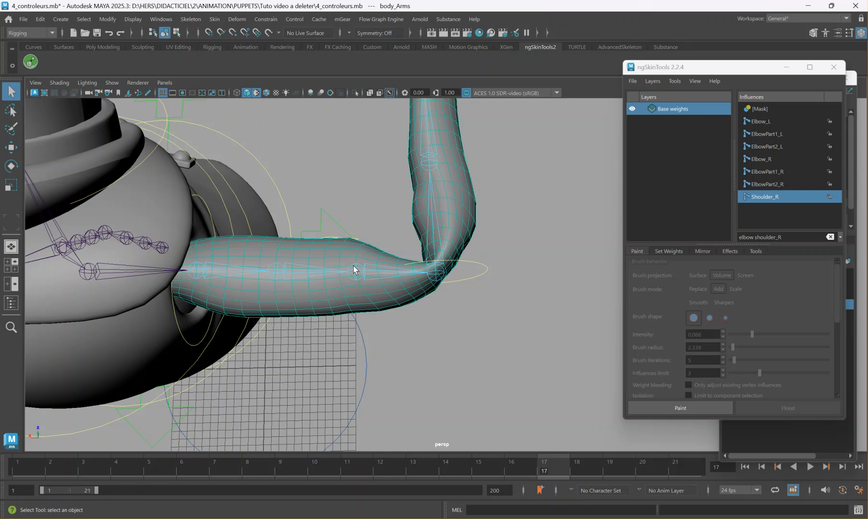
Move the ngSkinTools window aside, reselect the body_Arms mesh and resume weight painting.
left_click(356, 270)
left_click_drag(705, 70, 671, 100)
left_click(326, 304)
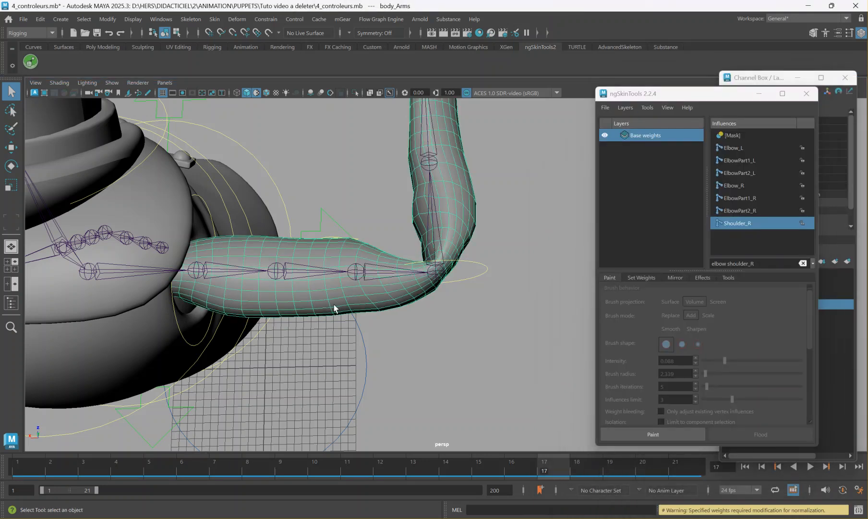
left_click(660, 431)
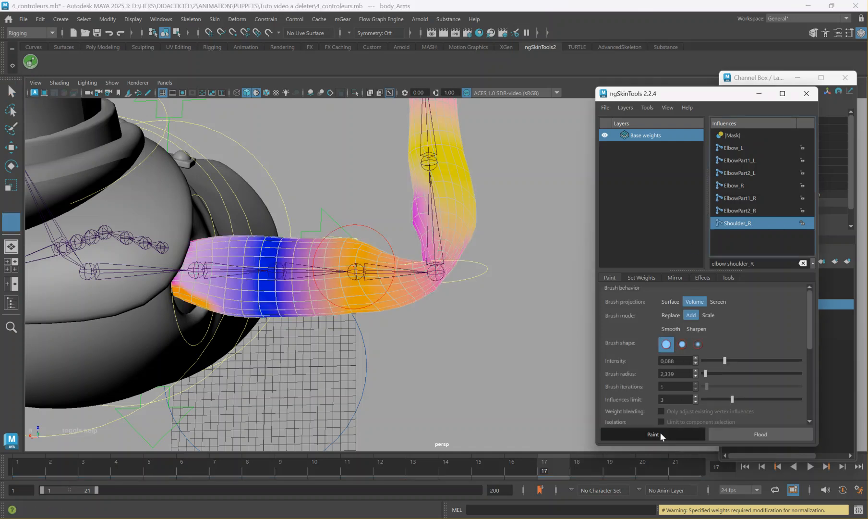
Clear the influence filter and step down from ElbowPart2_L to the ShoulderPart2_R influence.
left_click(803, 263)
left_click(743, 149)
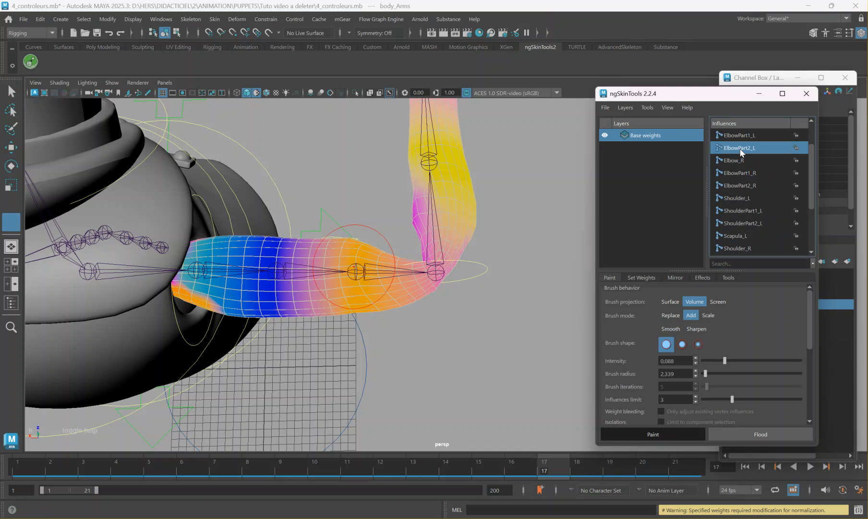
key("Down")
key("Down")
key("Down")
key("Down")
key("Down")
key("Down")
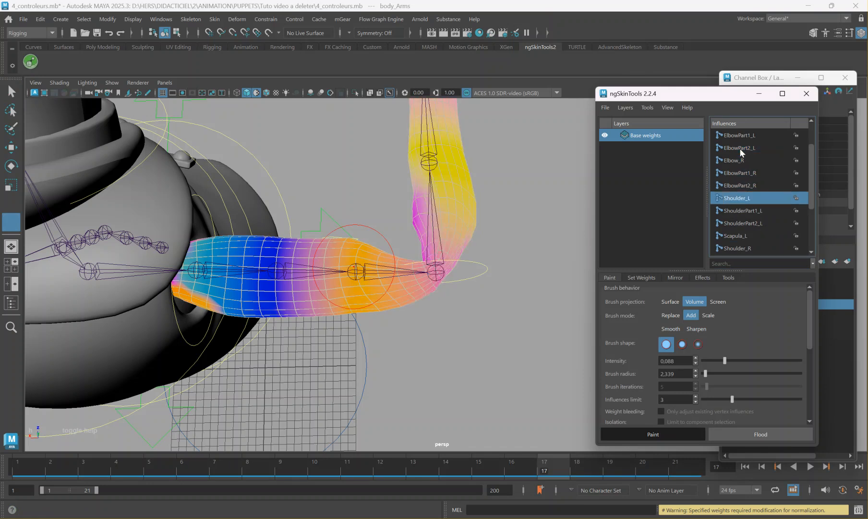
key("Down")
key("Down")
key("Down")
key("Down")
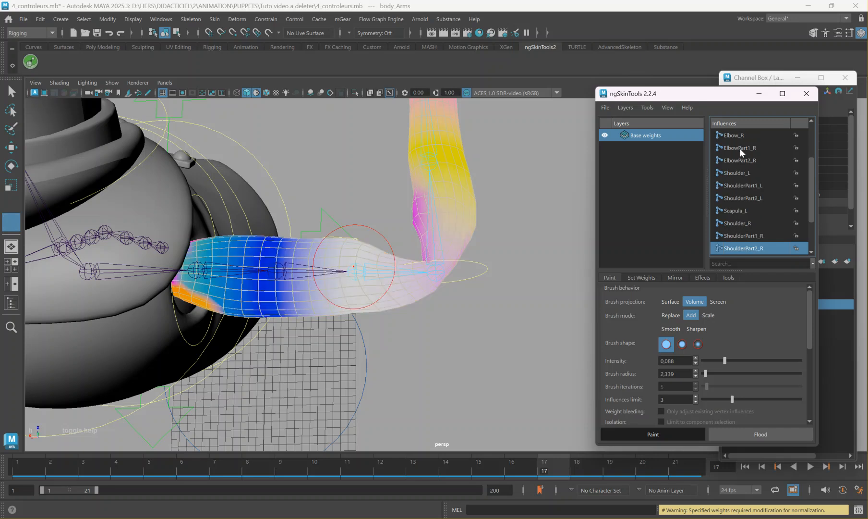
Try painting additional ShoulderPart2_R weight just above the right elbow.
right_click_drag(429, 301, 558, 335, "alt")
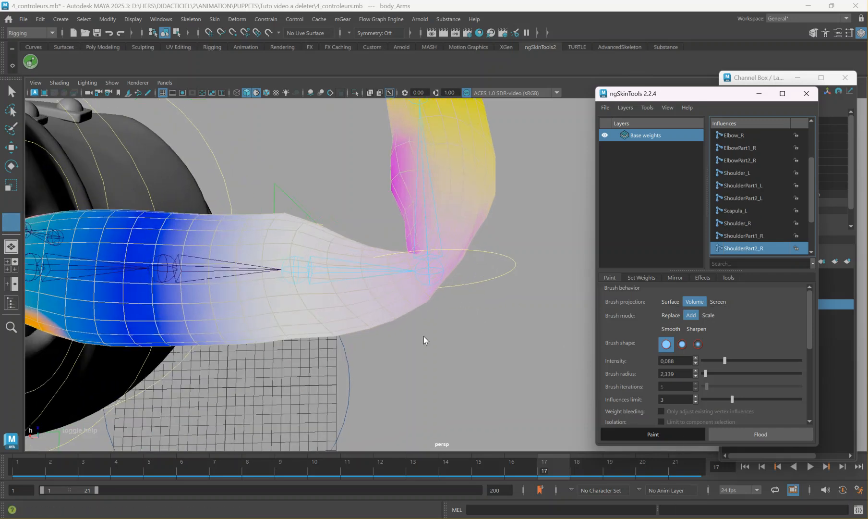
left_click_drag(395, 306, 399, 300, "alt")
left_click(404, 285)
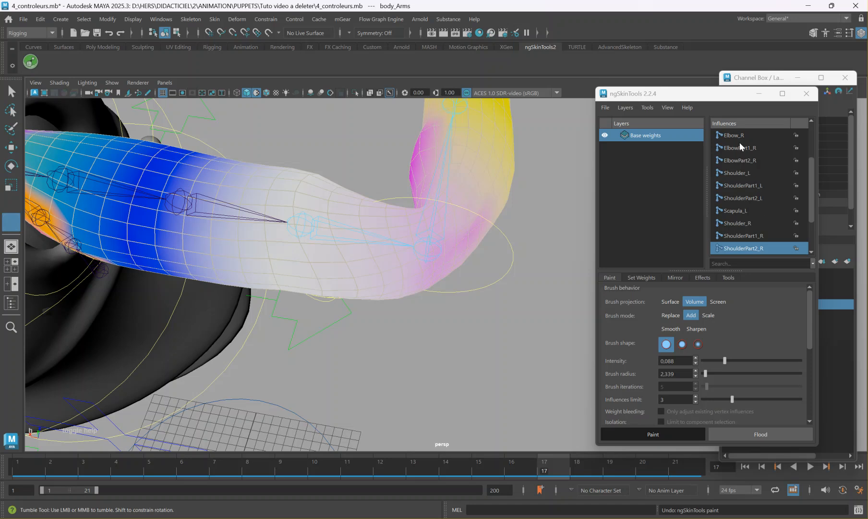
Add ShoulderPart2_R weight on the inner side of the bent right elbow.
mouse_move(457, 214)
left_mouse_down("alt")
mouse_move(481, 236)
mouse_move(535, 226)
mouse_move(534, 292)
left_mouse_up("alt")
middle_click_drag(533, 292, 479, 279, "alt")
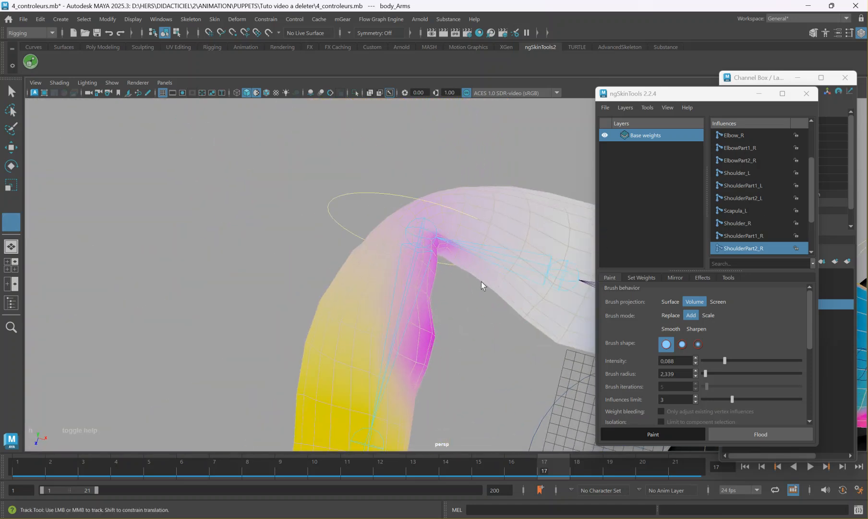
left_click_drag(494, 284, 498, 288)
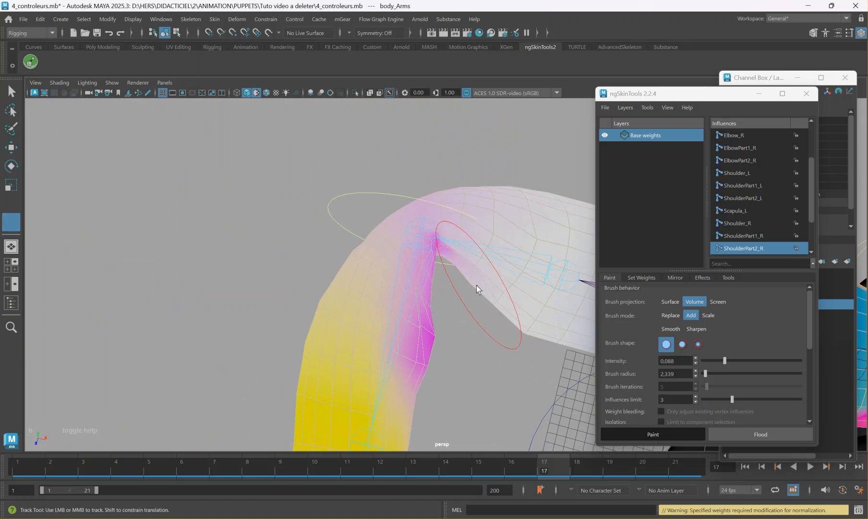
mouse_move(304, 239)
left_mouse_down("alt")
mouse_move(453, 265)
mouse_move(478, 253)
mouse_move(413, 248)
mouse_move(442, 242)
left_mouse_up("alt")
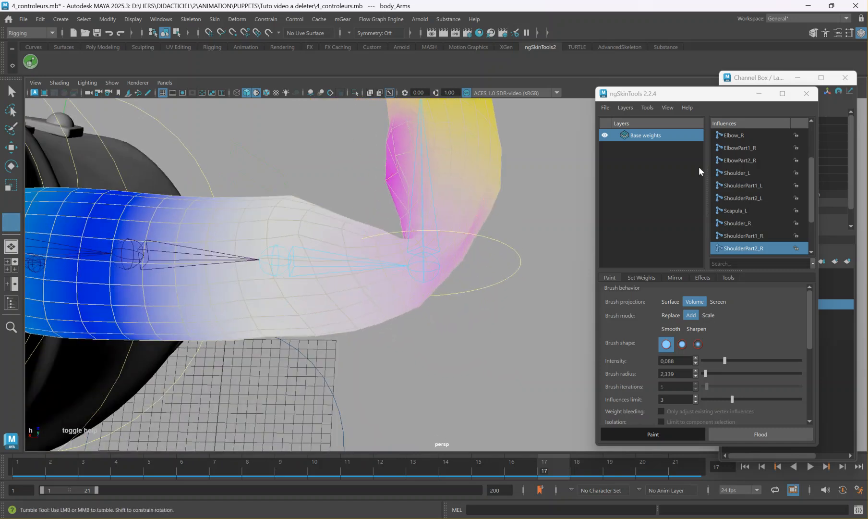
Step down the influences from Elbow_R to Wrist_R, examining each one's weights around the bent right elbow.
left_click(733, 136)
left_click(740, 147)
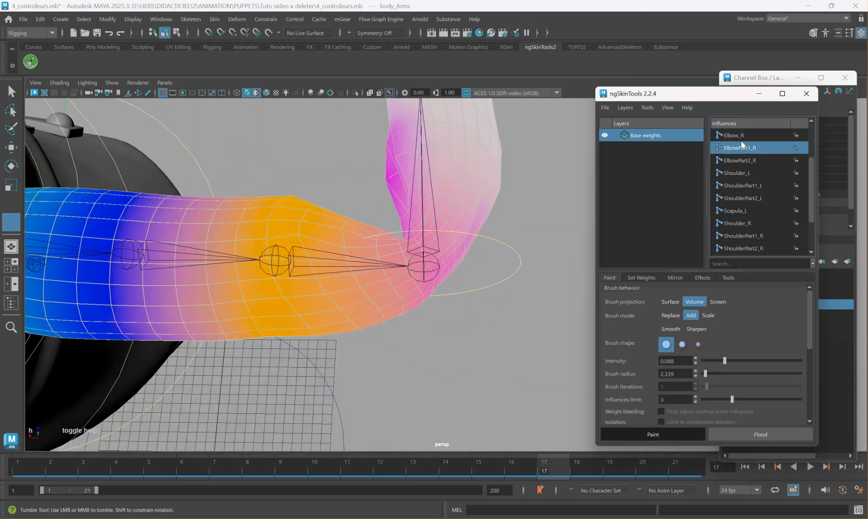
key("Down")
key("Down")
key("Down")
key("Down")
key("Down")
key("Down")
key("Down")
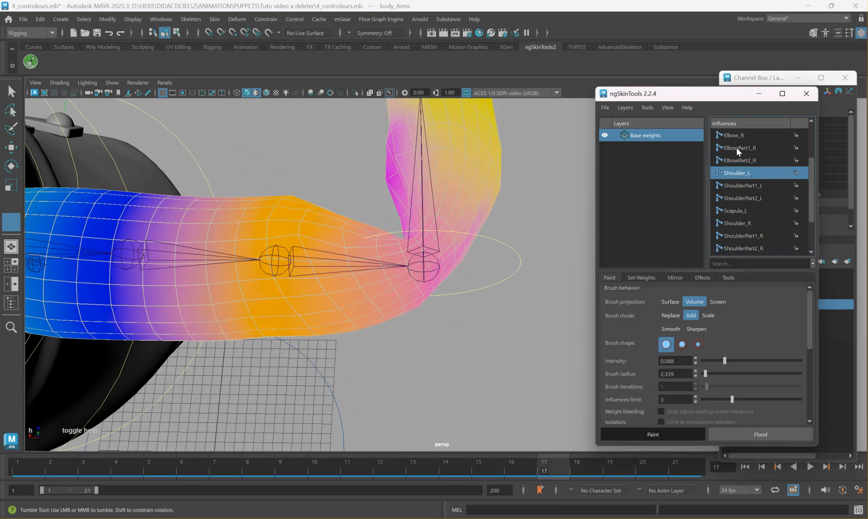
key("Down")
key("Down")
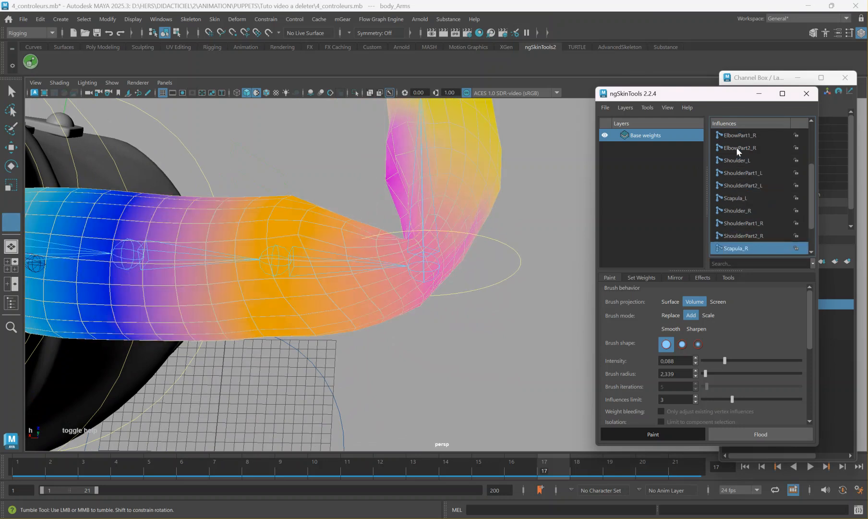
key("Down")
key("Down")
key("Down")
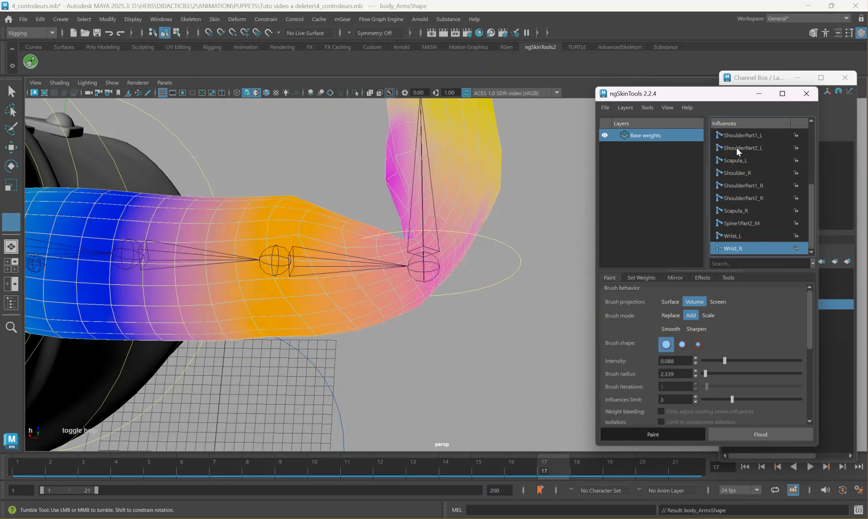
Step back up the influences to Elbow_R and add its weight around the outer right elbow.
key("Up")
key("Up")
key("Up")
key("Up")
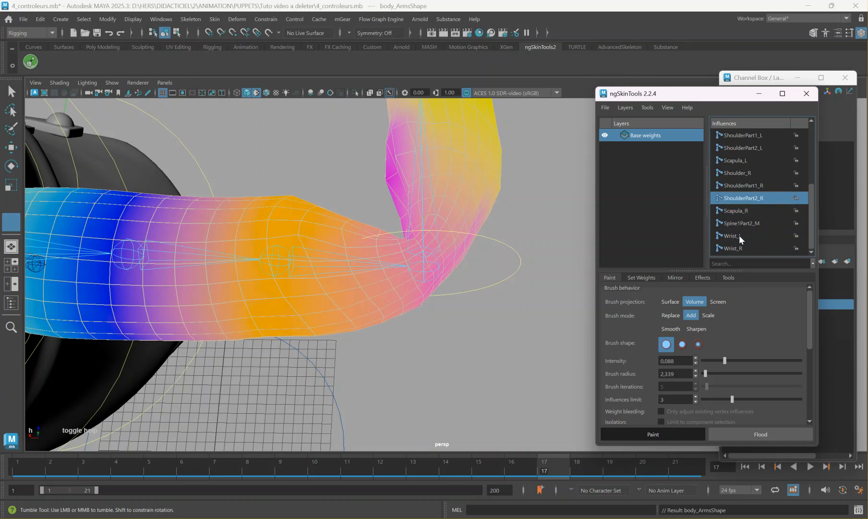
key("Up")
key("Up")
key("Up")
key("Up")
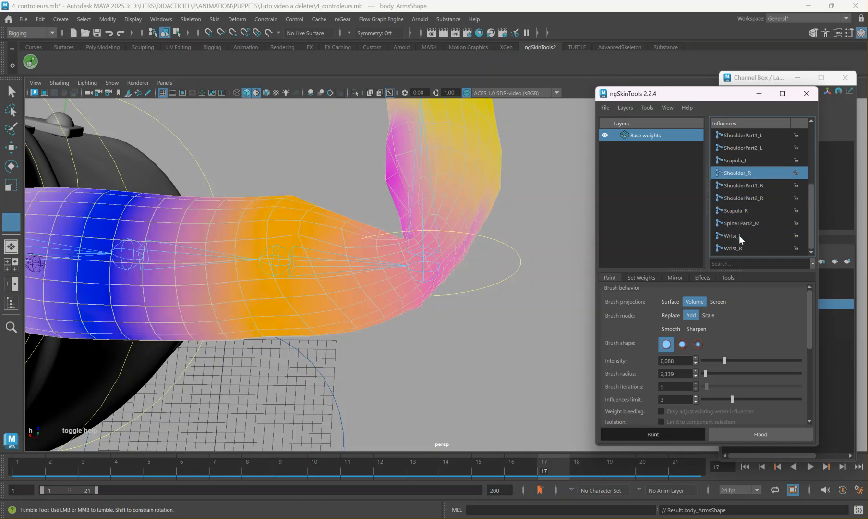
key("Up")
key("Up")
key("Up")
key("Up")
key("Up")
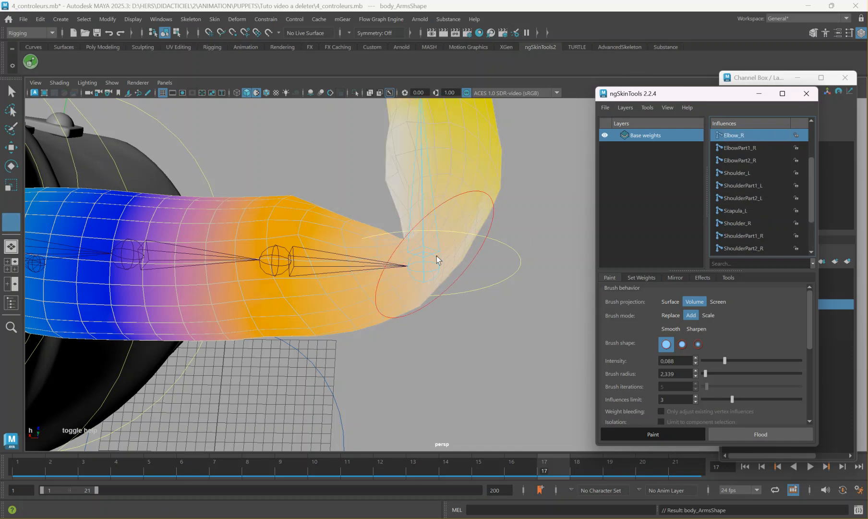
mouse_move(376, 331)
left_mouse_down("alt")
mouse_move(415, 322)
mouse_move(408, 305)
mouse_move(384, 333)
mouse_move(414, 317)
mouse_move(453, 316)
mouse_move(459, 329)
mouse_move(395, 333)
mouse_move(434, 330)
mouse_move(371, 307)
mouse_move(425, 303)
mouse_move(387, 310)
mouse_move(413, 334)
mouse_move(441, 336)
mouse_move(411, 330)
mouse_move(378, 302)
mouse_move(422, 331)
left_mouse_up("alt")
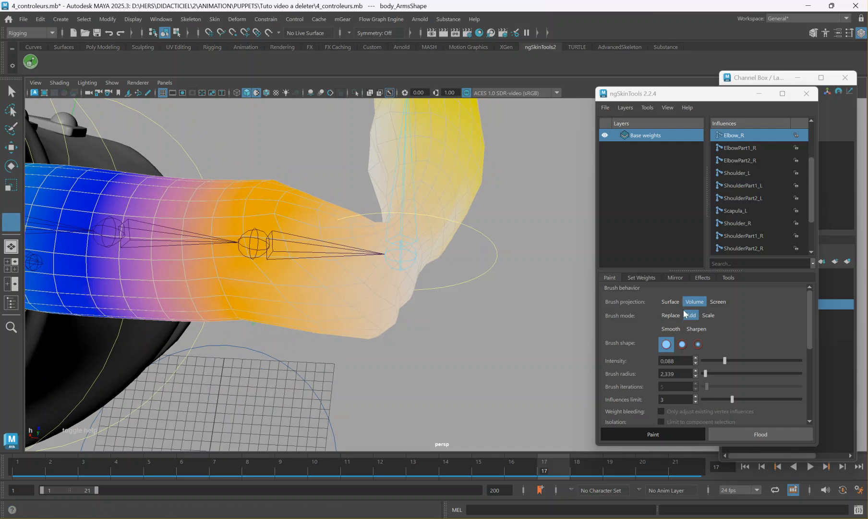
Set the brush to Smooth with intensity 1.000 and smooth the Elbow_R weights around the outer right elbow.
left_click(672, 328)
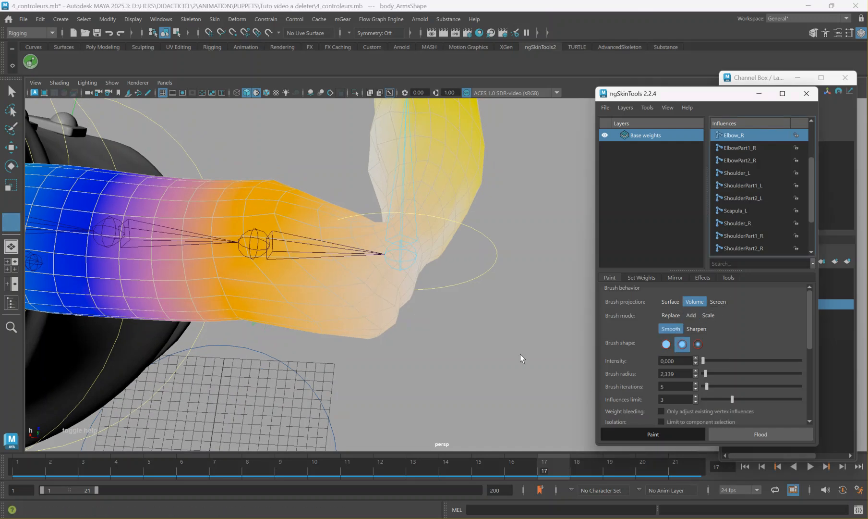
left_click_drag(399, 287, 399, 233, "alt")
left_click_drag(703, 360, 706, 361)
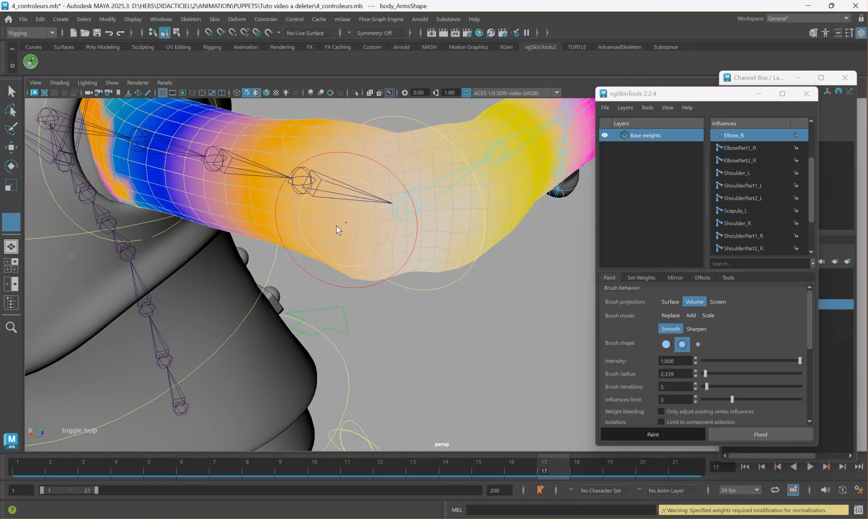
left_click_drag(369, 220, 399, 277, "alt")
mouse_move(453, 250)
left_mouse_down()
mouse_move(462, 240)
mouse_move(413, 267)
mouse_move(455, 242)
mouse_move(459, 251)
left_mouse_up()
mouse_move(474, 204)
left_mouse_down()
mouse_move(478, 214)
mouse_move(445, 257)
left_mouse_up()
Smooth the Elbow_R weights around the inner crease of the bent right elbow.
mouse_move(432, 296)
left_mouse_down("alt")
mouse_move(427, 235)
mouse_move(398, 222)
mouse_move(430, 255)
mouse_move(566, 316)
left_mouse_up("alt")
mouse_move(408, 338)
left_mouse_down()
mouse_move(347, 364)
mouse_move(368, 378)
mouse_move(456, 367)
left_mouse_up()
middle_click_drag(456, 368, 327, 337, "alt")
mouse_move(401, 331)
left_mouse_down()
mouse_move(385, 302)
mouse_move(363, 336)
mouse_move(438, 209)
mouse_move(433, 263)
mouse_move(498, 311)
mouse_move(408, 267)
left_mouse_up()
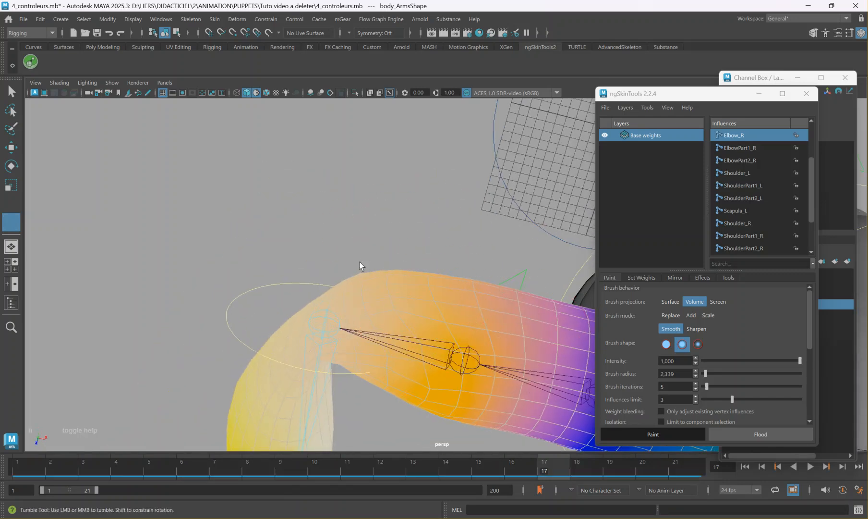
mouse_move(365, 368)
left_mouse_down("alt")
mouse_move(359, 285)
mouse_move(378, 299)
mouse_move(355, 340)
mouse_move(380, 347)
left_mouse_up("alt")
right_click_drag(380, 347, 416, 331, "alt")
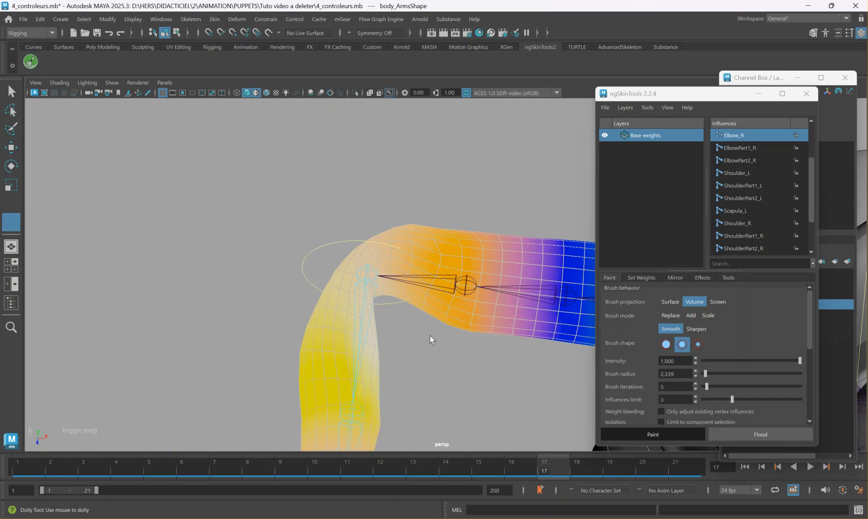
Reselect the body_Arms mesh and apply a Smooth weight operation to Elbow_R with intensity 1.000 and 1 iteration.
key("w")
left_click(452, 354)
left_click_drag(429, 351, 253, 284, "alt")
left_click(252, 284)
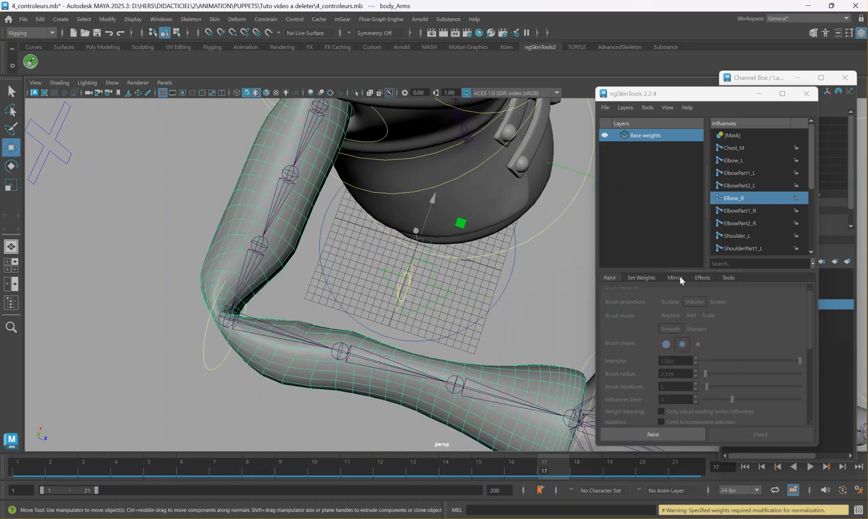
left_click(644, 277)
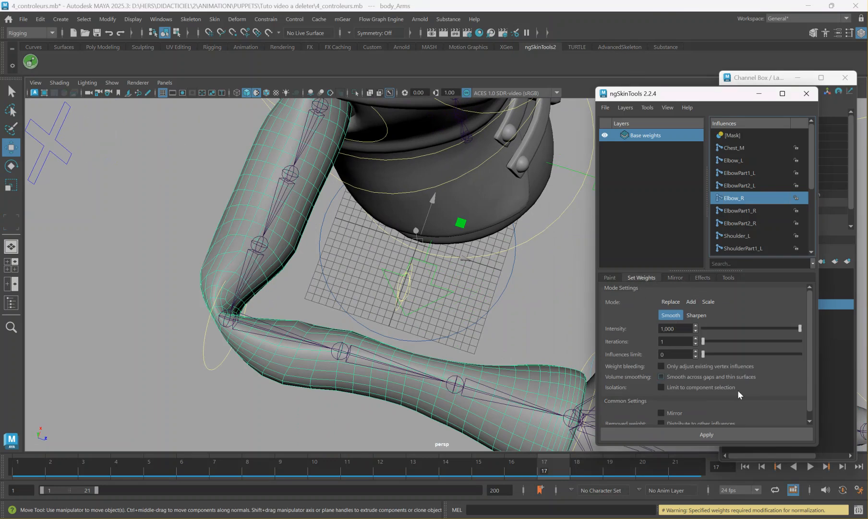
left_click(681, 431)
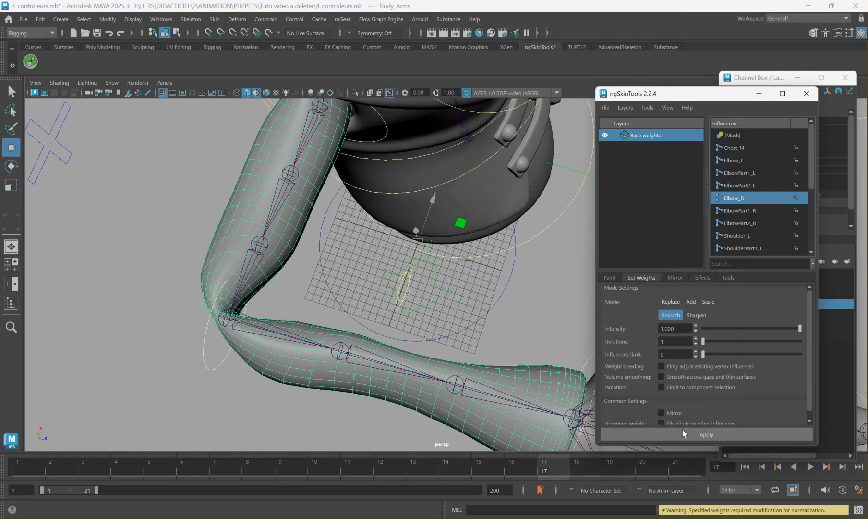
Inspect the bent right arm from several angles, play the animation, and return to frame 1 to examine the straightened elbow.
left_click_drag(314, 327, 425, 303, "alt")
middle_click_drag(416, 298, 366, 230, "alt")
mouse_move(365, 229)
left_mouse_down("alt")
mouse_move(378, 180)
mouse_move(359, 214)
left_mouse_up("alt")
left_click_drag(454, 285, 354, 282, "alt")
middle_click_drag(390, 275, 312, 208, "alt")
left_click_drag(309, 202, 409, 254, "alt")
key("alt+v")
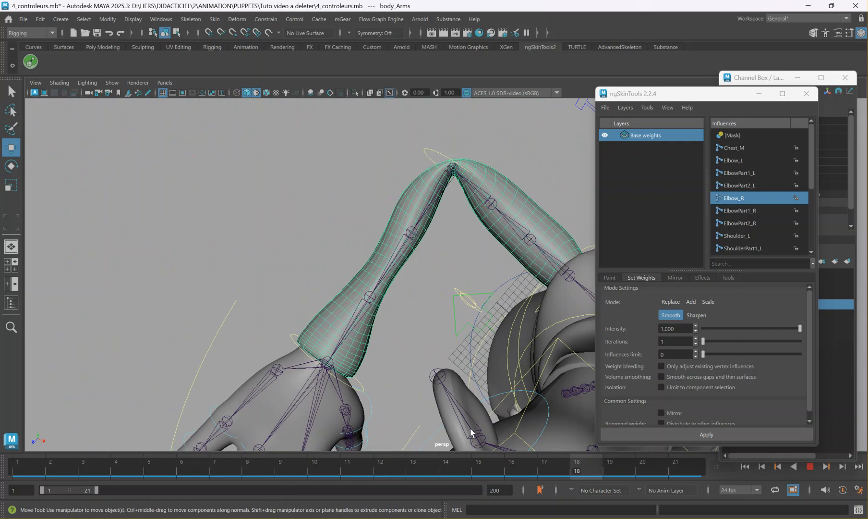
key("alt+shift+v")
left_click_drag(337, 269, 673, 340, "alt")
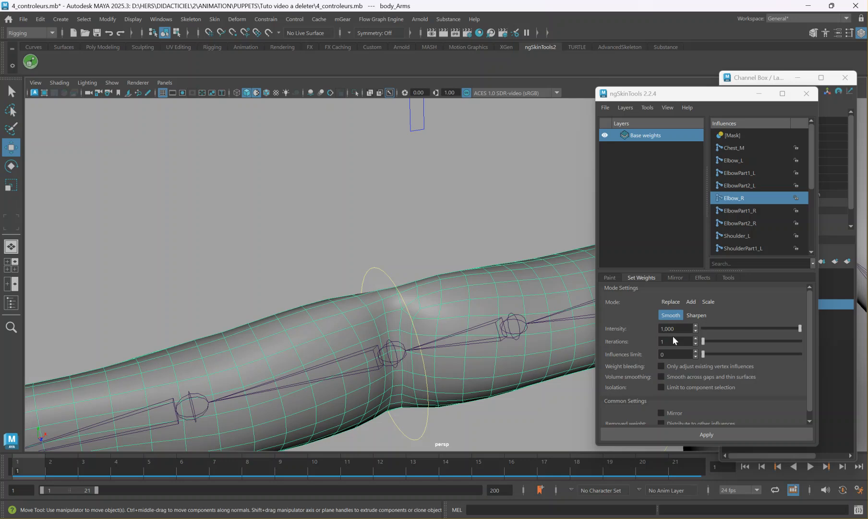
Select the rings of vertices on the upper-arm side of the right elbow joint for setting weights.
left_click(610, 276)
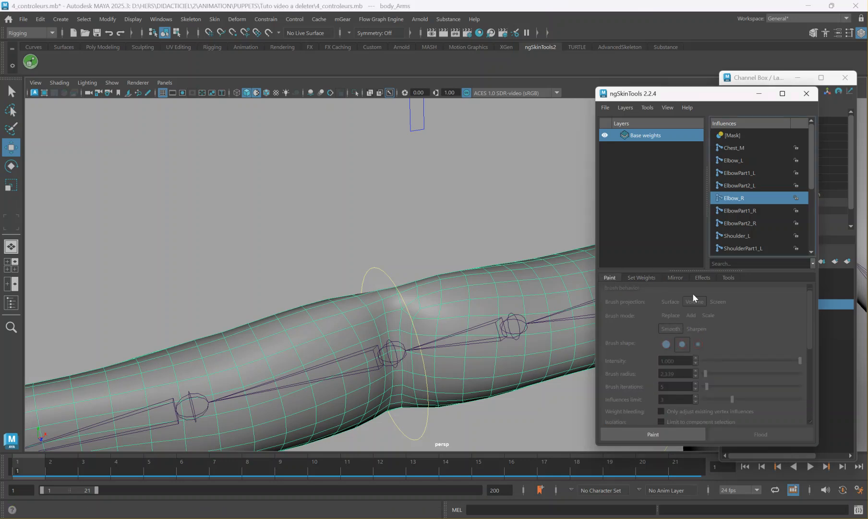
left_click(643, 277)
mouse_move(413, 310)
left_mouse_down("alt")
mouse_move(401, 341)
mouse_move(440, 230)
mouse_move(402, 269)
mouse_move(438, 230)
left_mouse_up("alt")
right_click_drag(437, 230, 430, 261)
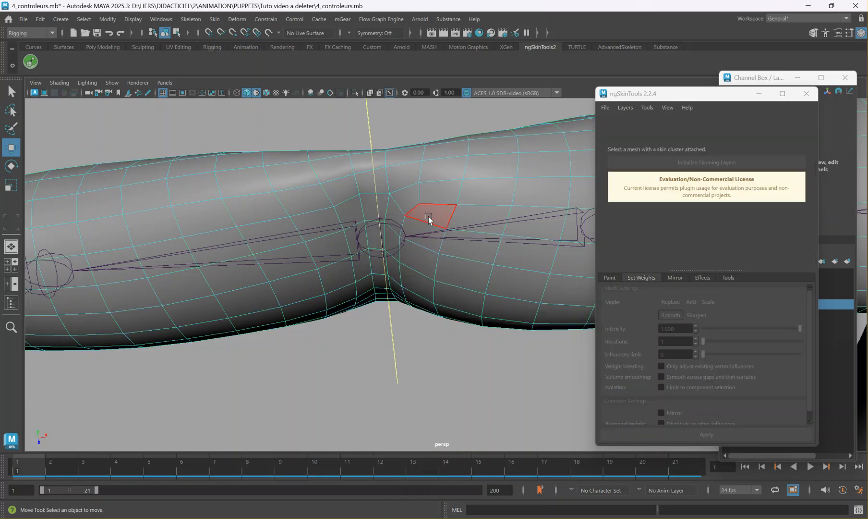
left_click(429, 218)
left_click_drag(412, 307, 421, 292, "alt")
double_click(427, 325, "shift")
right_click_drag(420, 227, 312, 229, "ctrl")
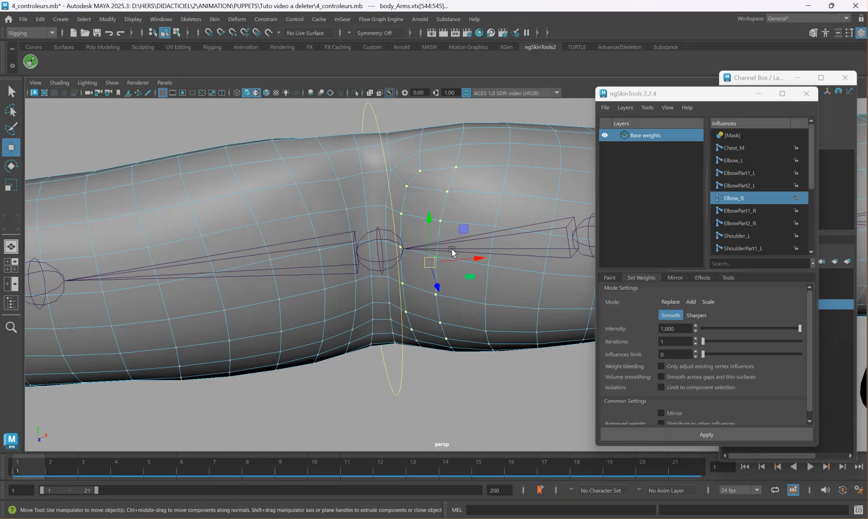
Bend the right elbow at frame 19 and apply an Add operation for Elbow_R at intensity 1.000 to the selected vertices.
left_click_drag(441, 254, 437, 287, "alt")
key("alt+v")
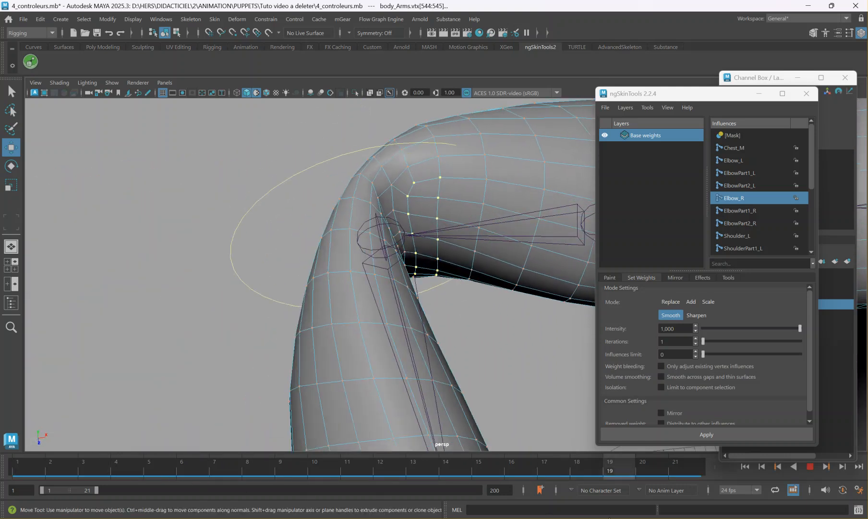
left_click_drag(380, 311, 370, 359, "alt")
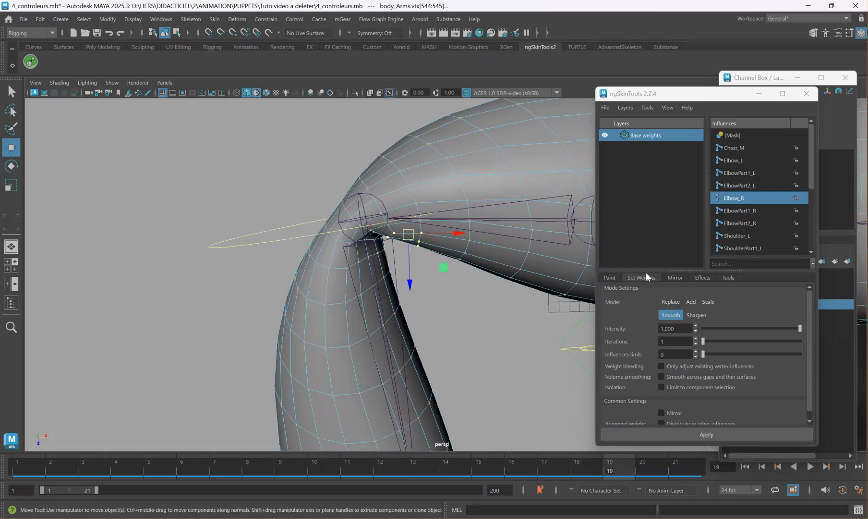
left_click_drag(731, 329, 734, 327)
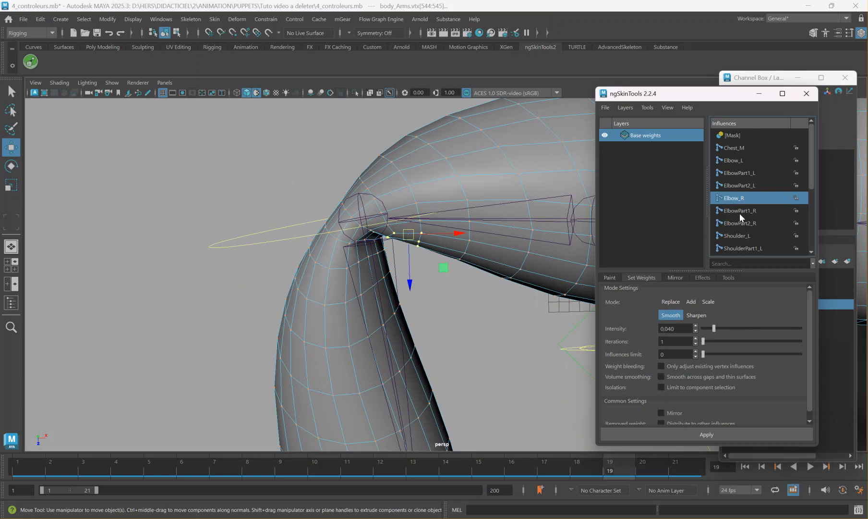
left_click(696, 301)
left_click(707, 434)
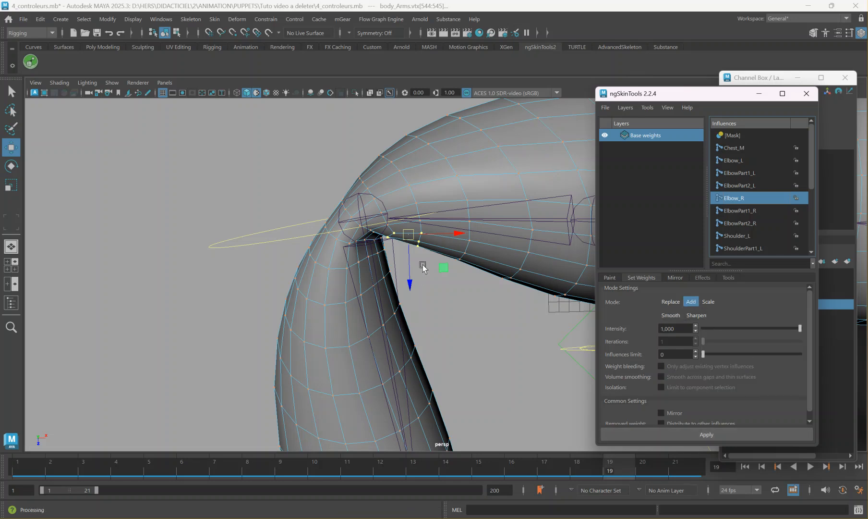
Return to frame 1, reselect the body_Arms mesh and bring up the weight mirroring options.
left_click_drag(473, 264, 491, 259, "alt")
scroll(399, 237, "down", 4)
middle_click_drag(491, 260, 338, 183, "alt")
scroll(400, 237, "down", 4)
middle_click_drag(410, 268, 360, 170, "alt")
left_click_drag(572, 477, 19, 469)
right_click_drag(201, 246, 243, 215)
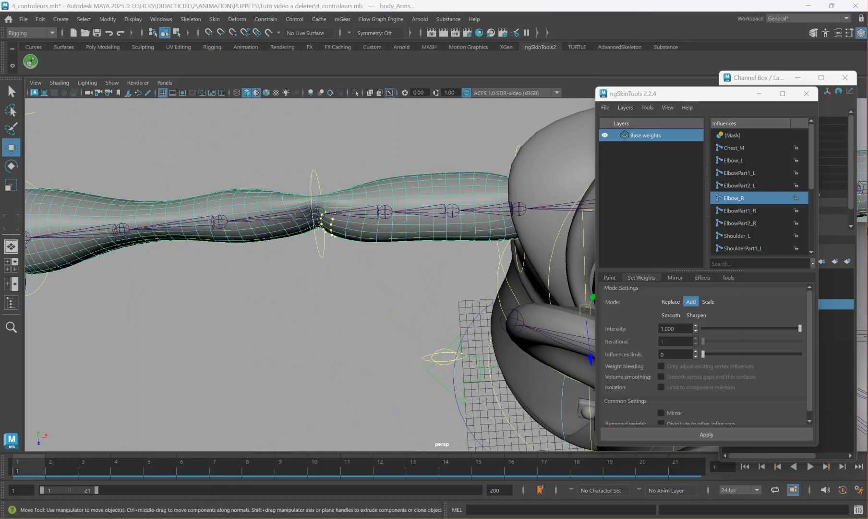
left_click(679, 277)
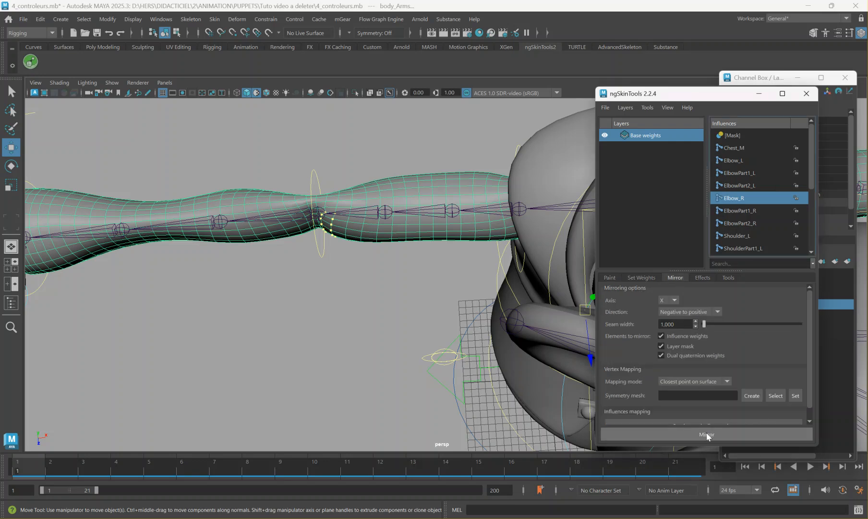
scroll(482, 325, "down", 6)
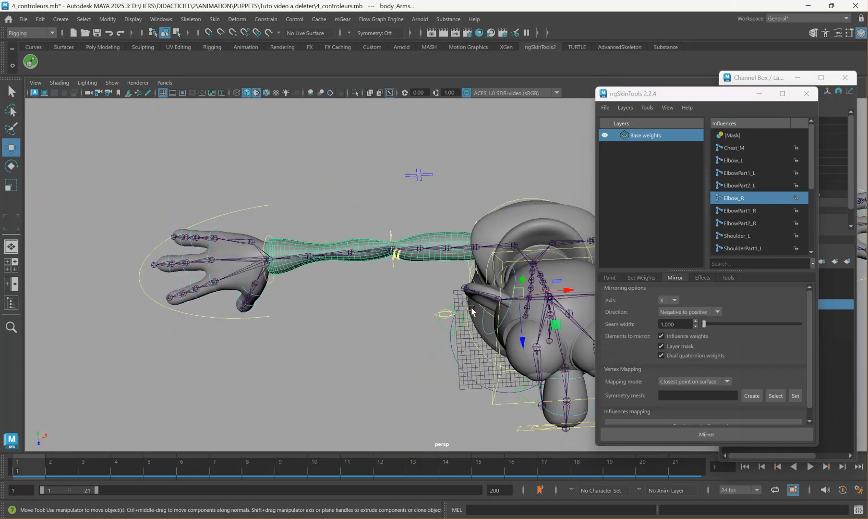
Activate weight painting on the body_Arms mesh and compare the influence colours of both arms.
left_click(515, 309)
left_click(609, 278)
left_click(643, 428)
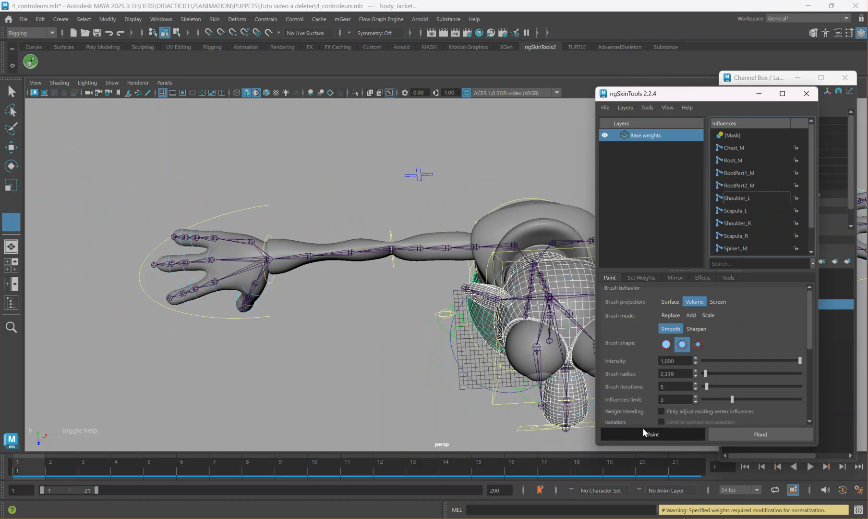
key("w")
left_click(423, 262)
left_click(656, 436)
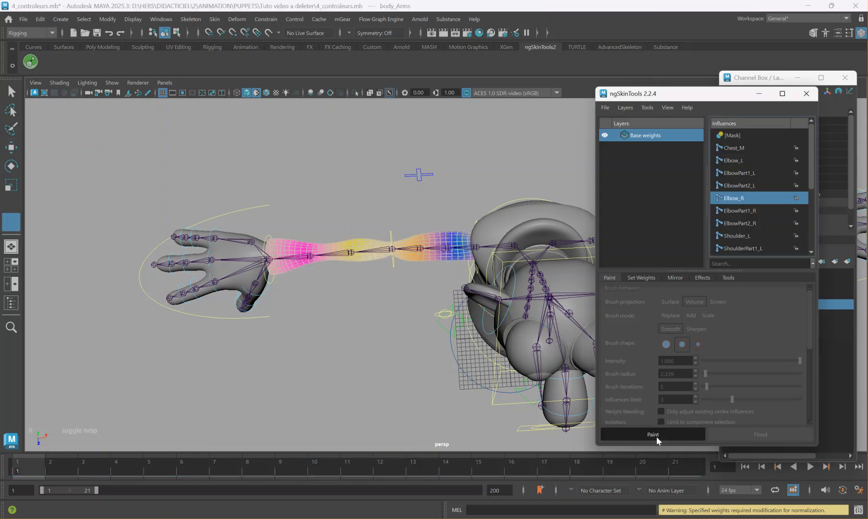
middle_click_drag(458, 334, 332, 332, "alt")
left_click_drag(362, 337, 334, 329)
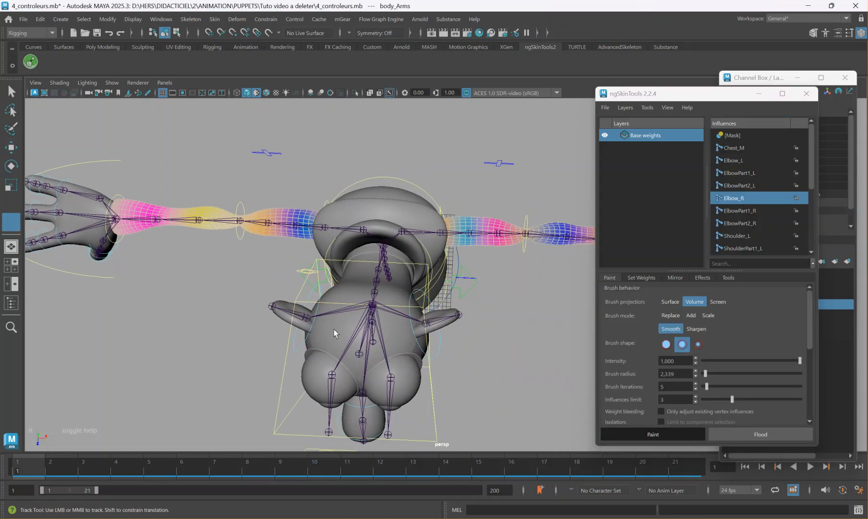
Mirror the body_Arms weights across the X axis from negative to positive.
left_click(674, 277)
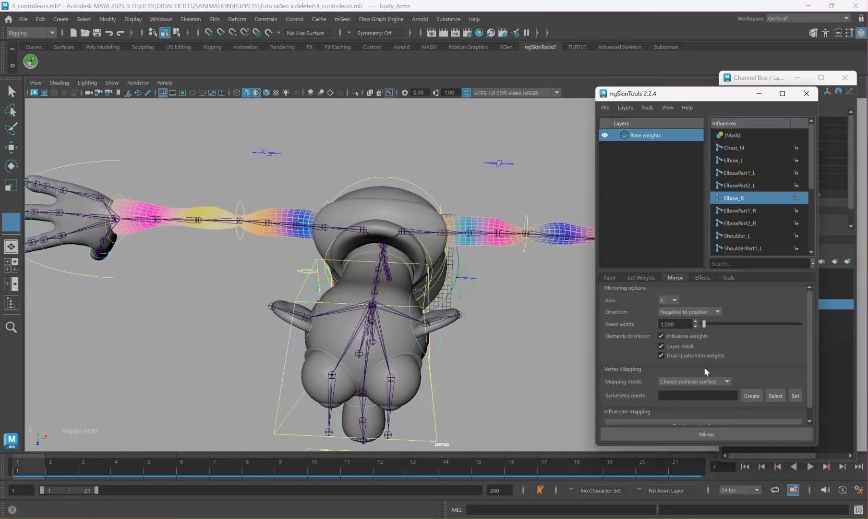
left_click(676, 432)
middle_click_drag(439, 290, 376, 295, "alt")
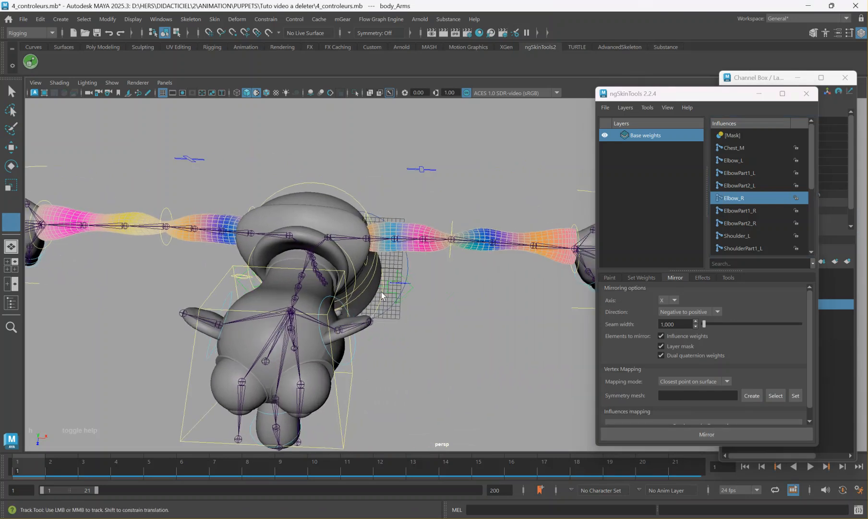
Leave weight painting and select the FKNose1_M controller on the puppet's head.
left_click_drag(360, 286, 361, 223, "alt")
middle_click_drag(358, 226, 391, 301, "alt")
left_click_drag(392, 301, 466, 291, "alt")
right_click_drag(466, 290, 514, 257, "alt")
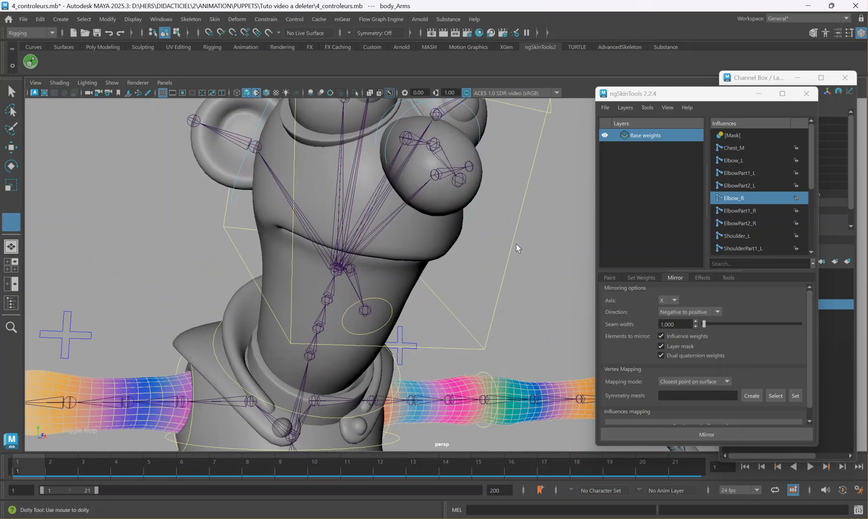
left_click_drag(506, 244, 503, 319, "alt")
left_click(511, 320)
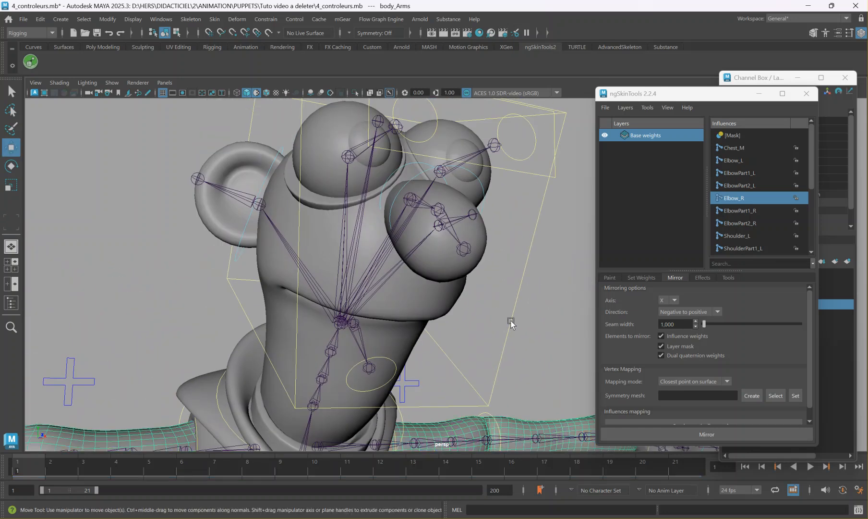
scroll(431, 250, "up", 8)
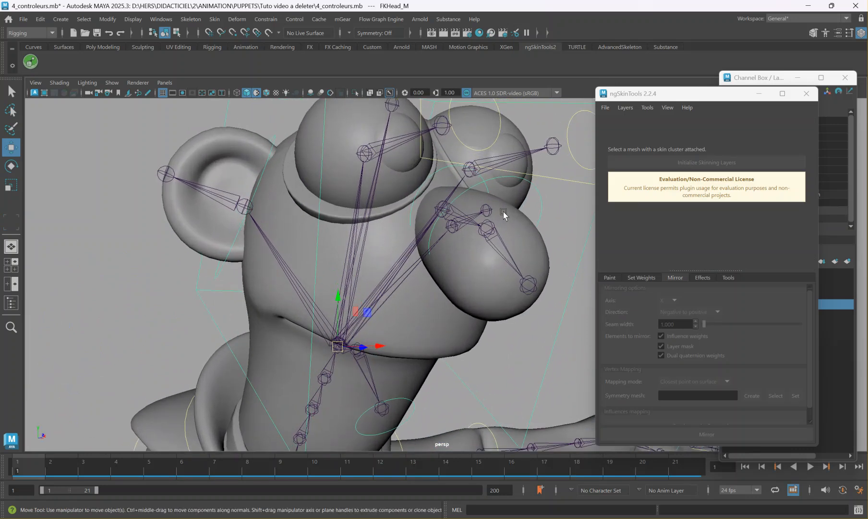
left_click_drag(465, 220, 392, 202, "alt")
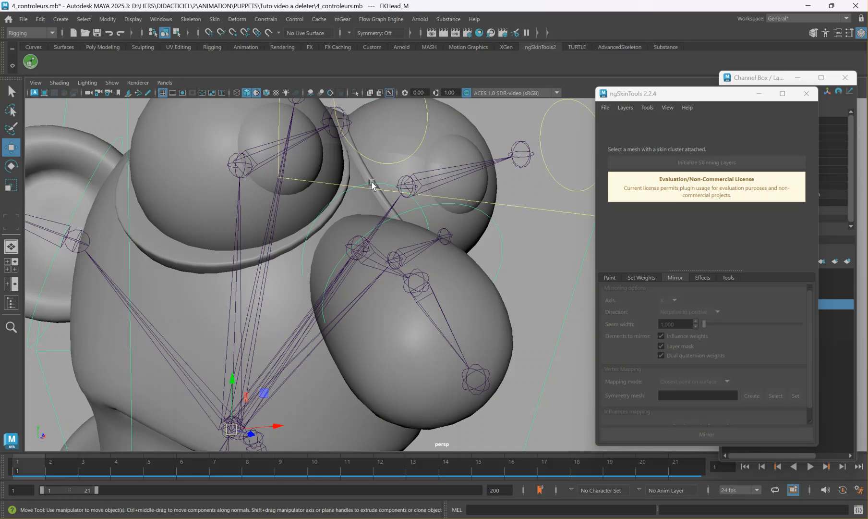
left_click(372, 185)
scroll(372, 185, "down", 6)
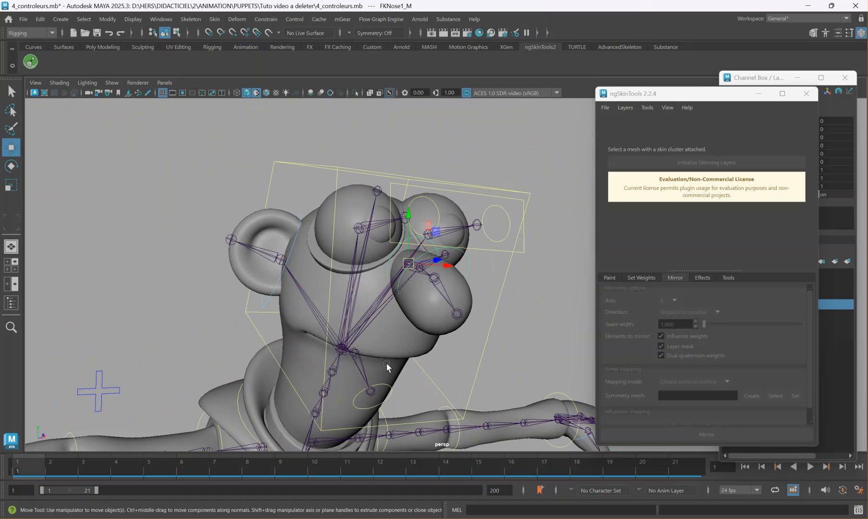
left_click_drag(425, 232, 479, 240, "alt")
scroll(535, 271, "up", 3)
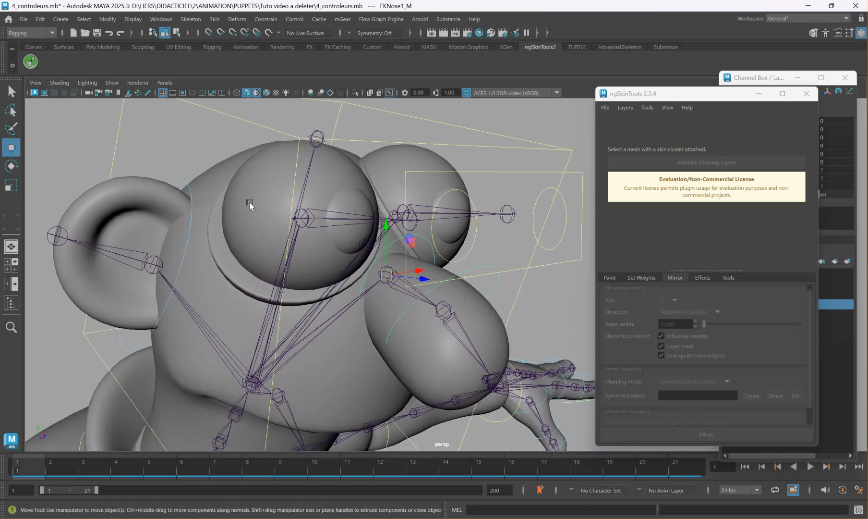
left_click(187, 188)
key("e")
left_click_drag(171, 263, 195, 253)
key("ctrl+z")
Rotate the FKNose1_M controller to -39.987 on Z at frame 21 and key it with automatic keyframing on.
left_click(403, 238)
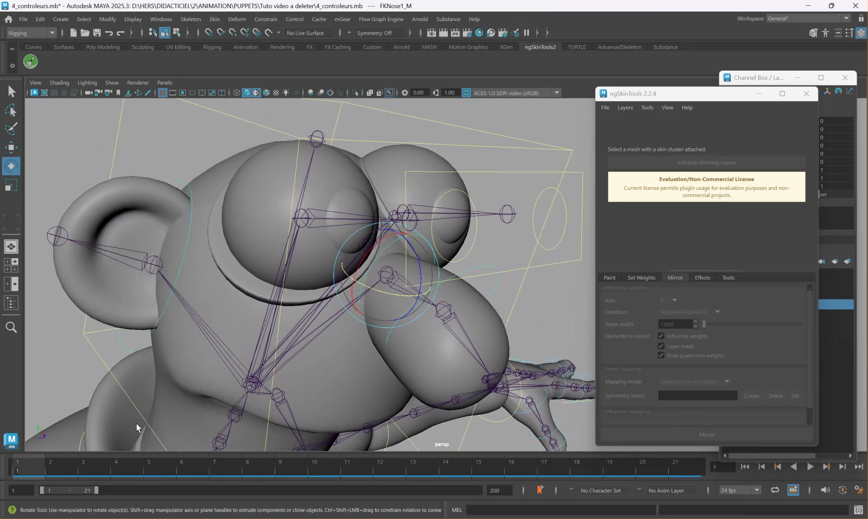
left_click_drag(35, 467, 676, 467)
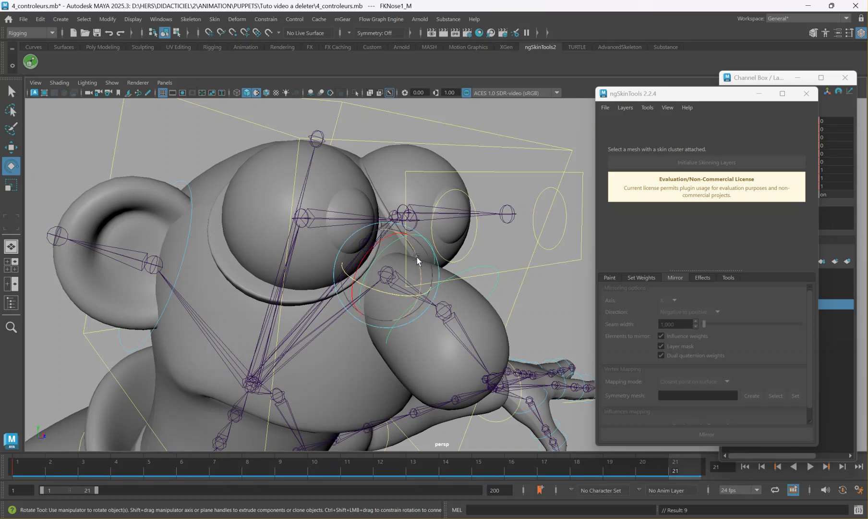
left_click_drag(417, 260, 416, 229)
left_click_drag(401, 328, 471, 311, "alt")
middle_click_drag(471, 311, 297, 347, "alt")
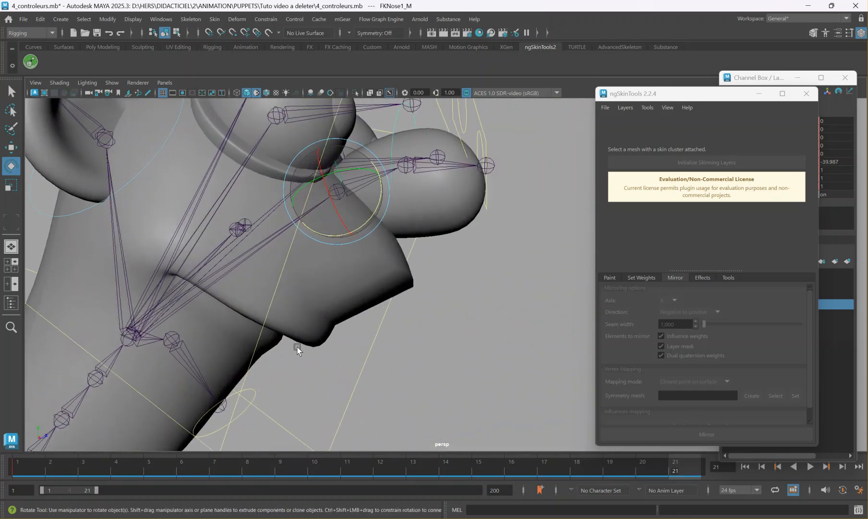
left_click(843, 490)
key("s")
left_click_drag(625, 478, 655, 465)
Initialize skinning layers on the body_head mesh and briefly activate weight painting to examine the deformed muzzle.
left_click(380, 263)
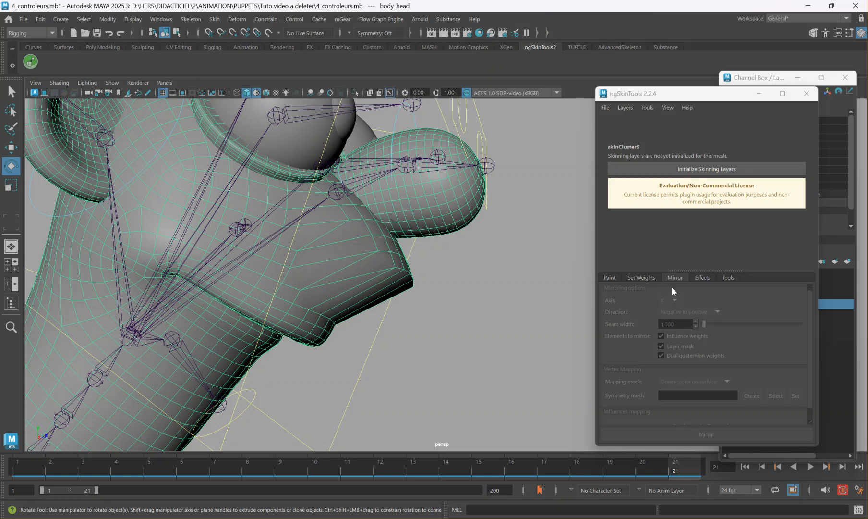
left_click(632, 169)
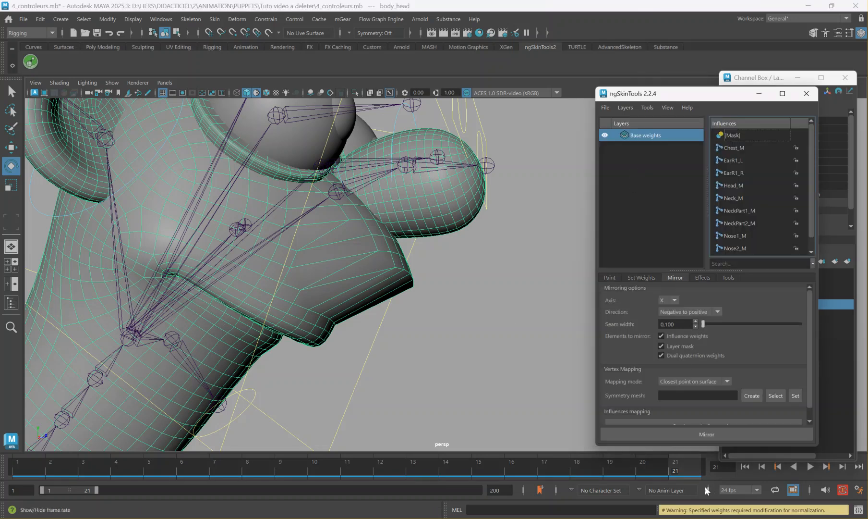
left_click(608, 278)
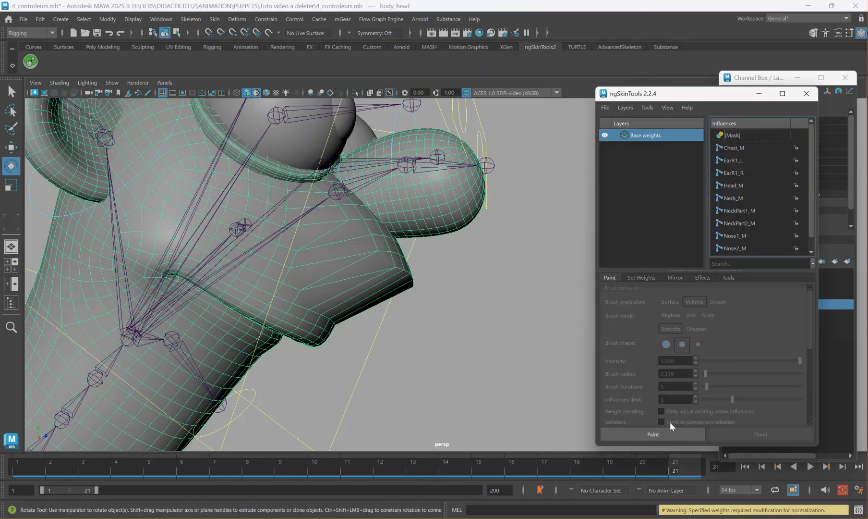
left_click(654, 434)
mouse_move(538, 399)
left_mouse_down("alt")
mouse_move(485, 376)
mouse_move(365, 360)
left_mouse_up("alt")
middle_click_drag(365, 360, 410, 363, "alt")
right_click_drag(410, 363, 518, 367, "alt")
middle_click_drag(348, 343, 376, 331, "alt")
key("w")
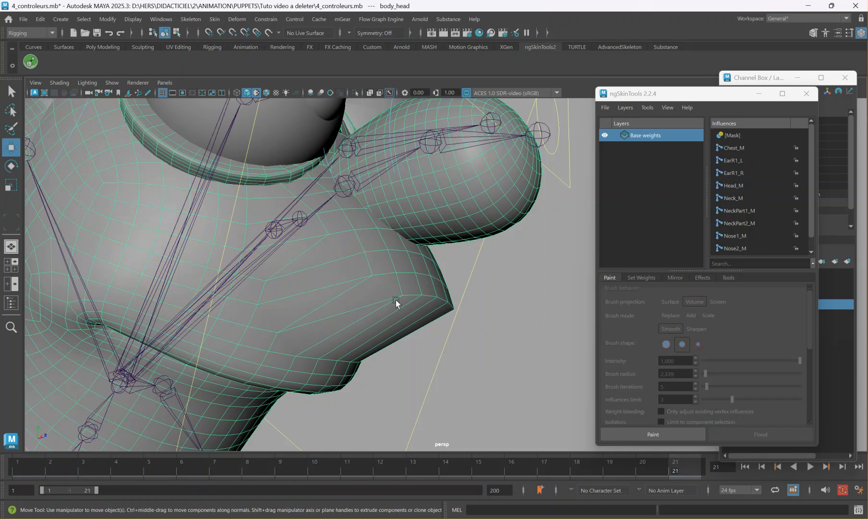
Select a body_head face just below the nose and grow the face selection across the deformed muzzle.
right_click(406, 277)
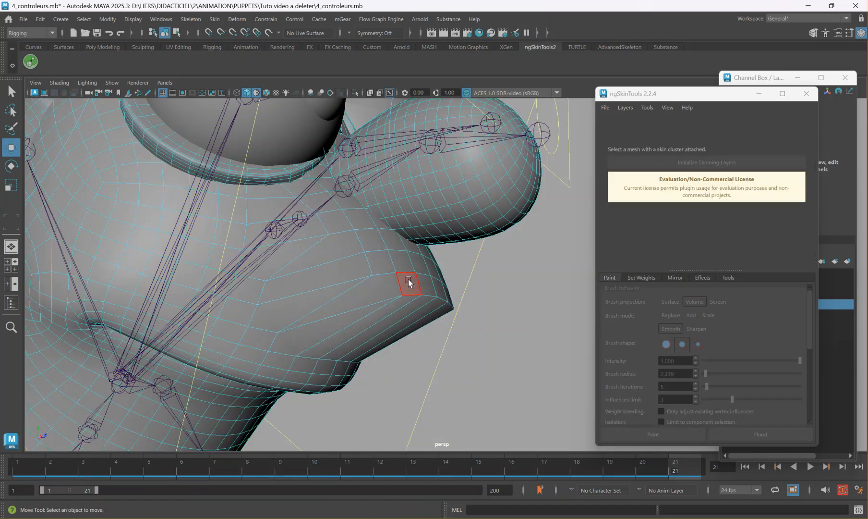
left_click_drag(408, 279, 326, 270, "alt")
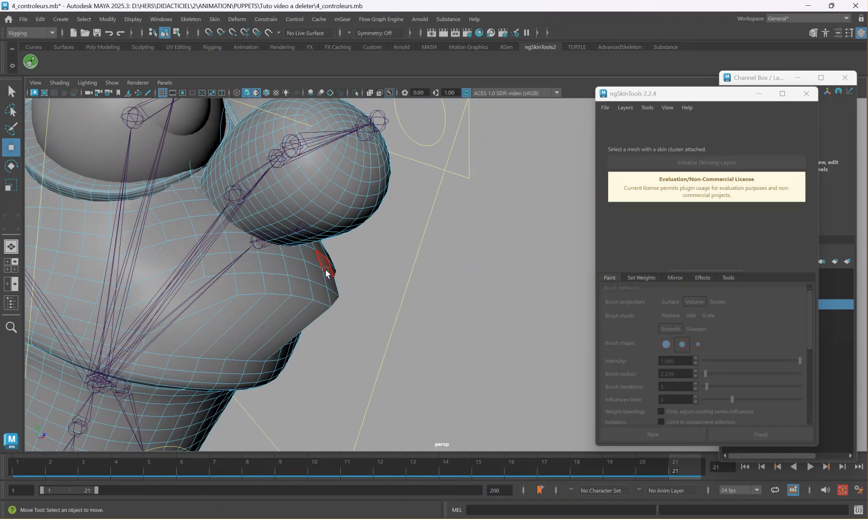
left_click(268, 250)
key("shift+period")
key("shift+period")
key("shift+period")
key("shift+period")
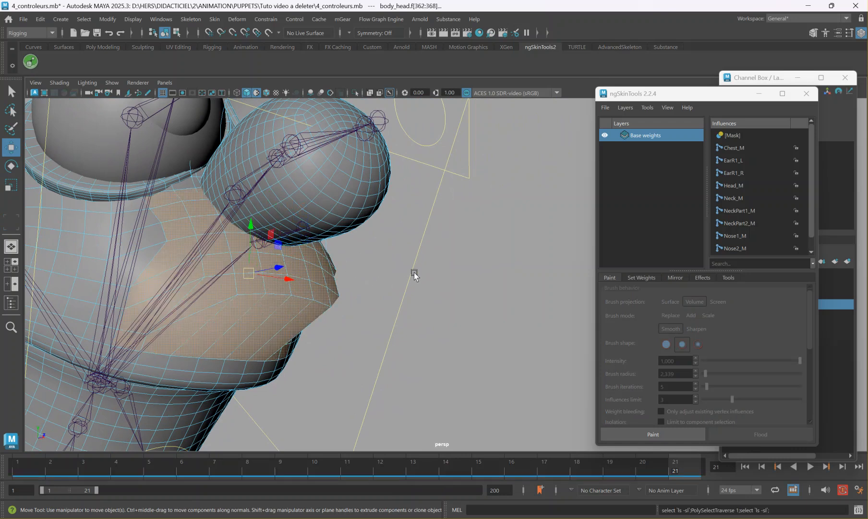
key("shift+period")
key("f")
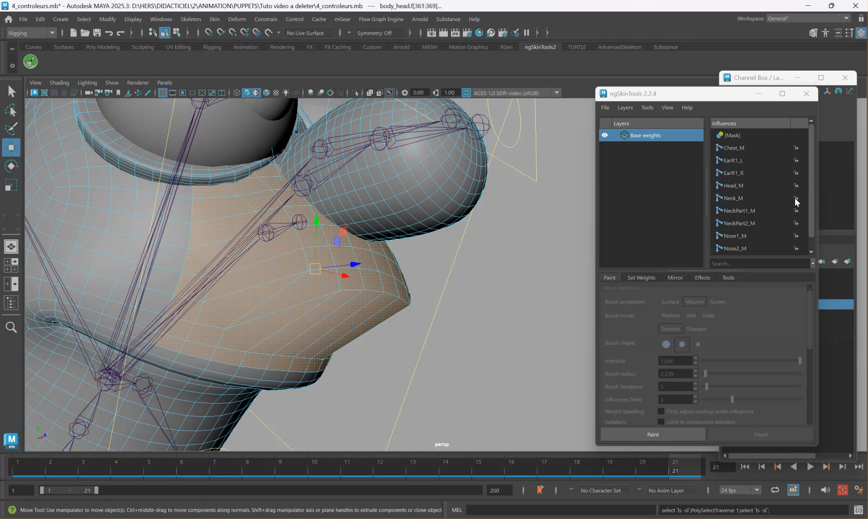
Add Head_M weight at intensity 1.000 to the selected muzzle faces and play the nose animation to check it.
left_click(735, 186)
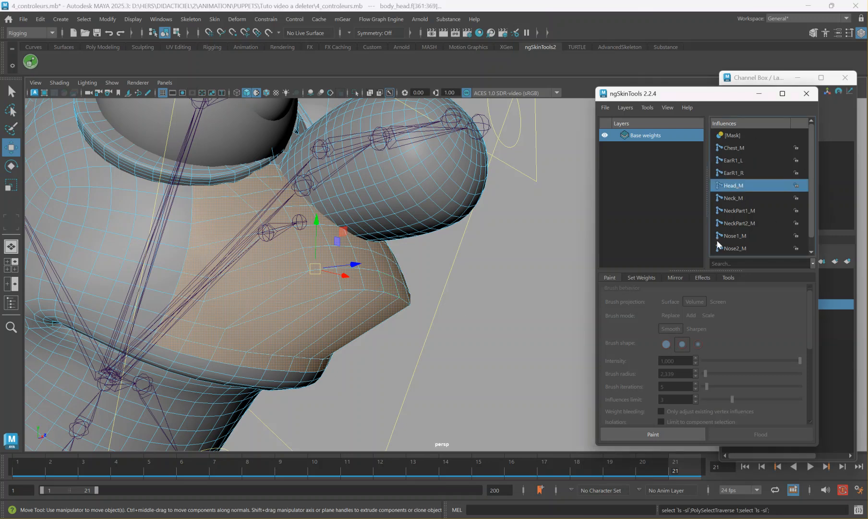
left_click(642, 278)
left_click(691, 431)
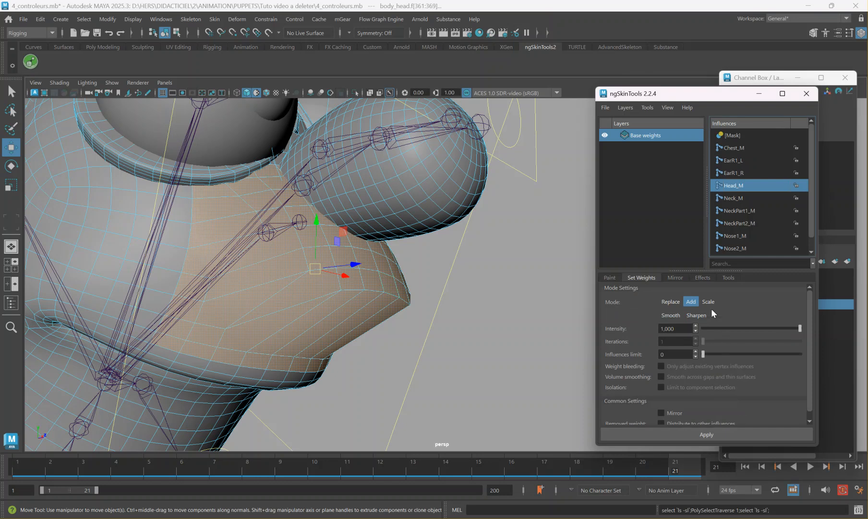
left_click(407, 379)
key("alt+v")
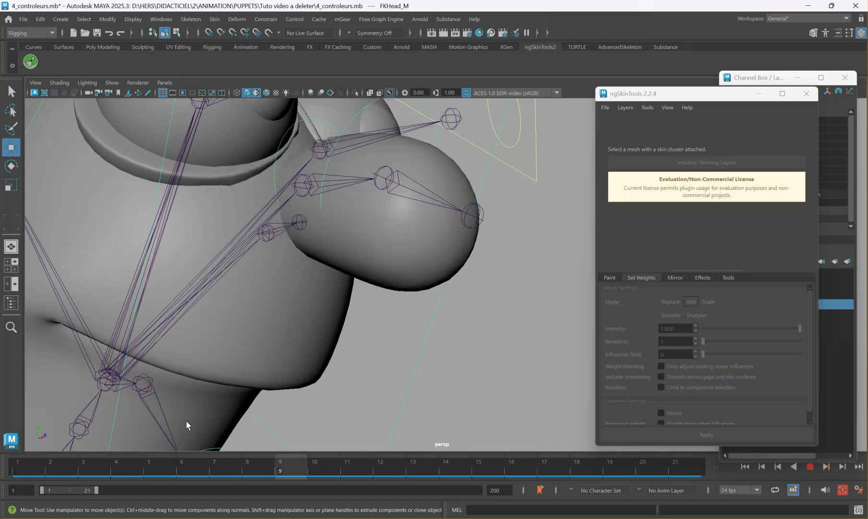
key("alt+v")
Select a body_head face beside the nose and grow the selection over the surrounding muzzle and between the eyes.
left_click(252, 192)
right_click_drag(252, 192, 261, 184)
left_click(261, 184)
left_click_drag(261, 178, 219, 230, "alt")
left_click(193, 281, "shift")
key("shift+period")
key("shift+period")
key("shift+period")
key("shift+period")
key("shift+period")
key("shift+period")
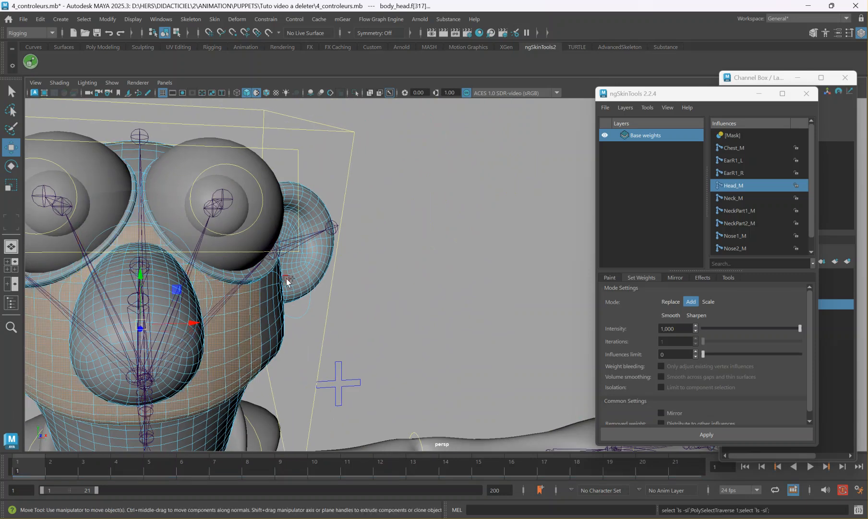
left_click_drag(175, 267, 212, 255, "alt")
left_click_drag(273, 242, 284, 237, "alt")
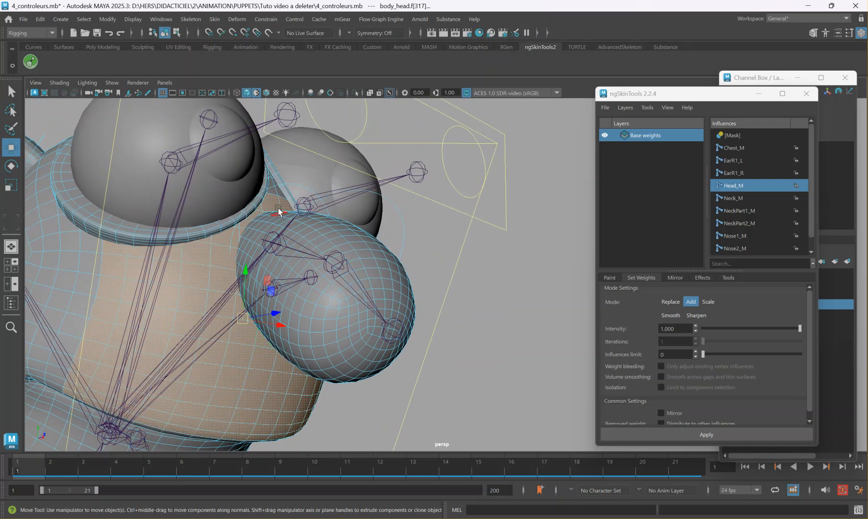
left_click(810, 467)
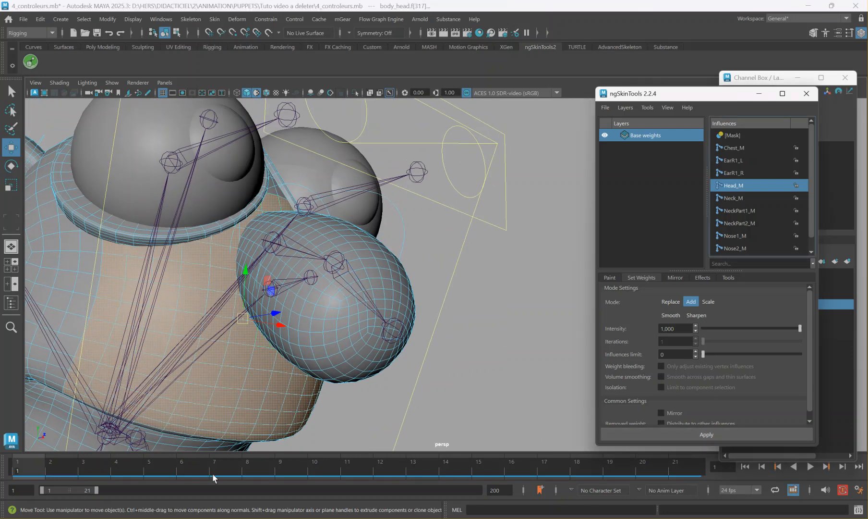
Select the eye-socket rim faces on body_head, add Head_M weight at intensity 1.000, and check the rims against the nose animation.
left_click(25, 466)
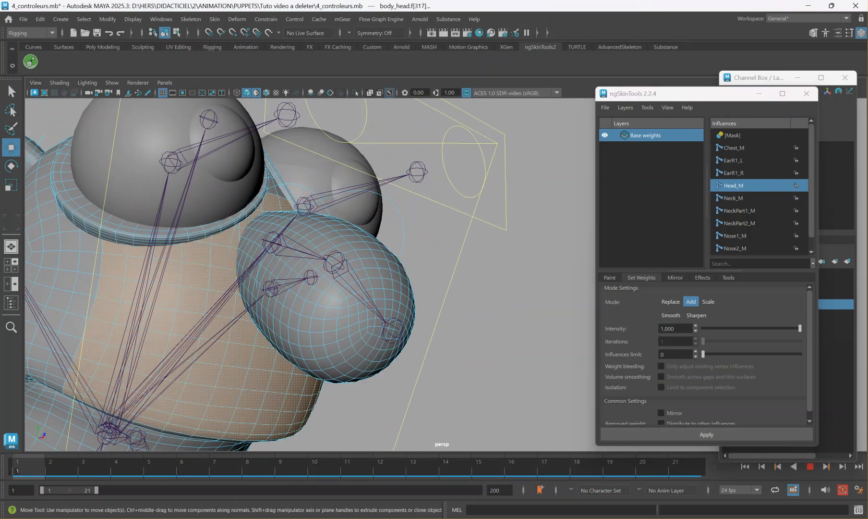
double_click(209, 231)
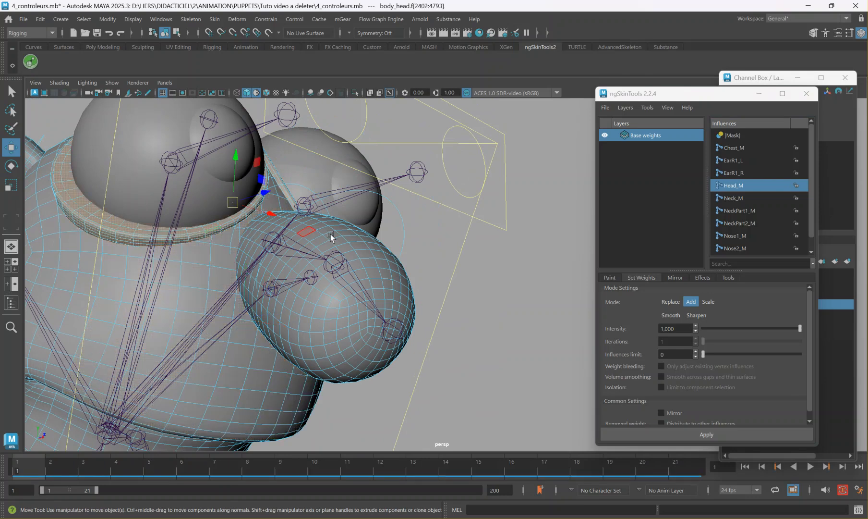
left_click_drag(317, 233, 297, 268, "alt")
left_click(734, 429)
middle_click_drag(278, 300, 361, 280, "alt")
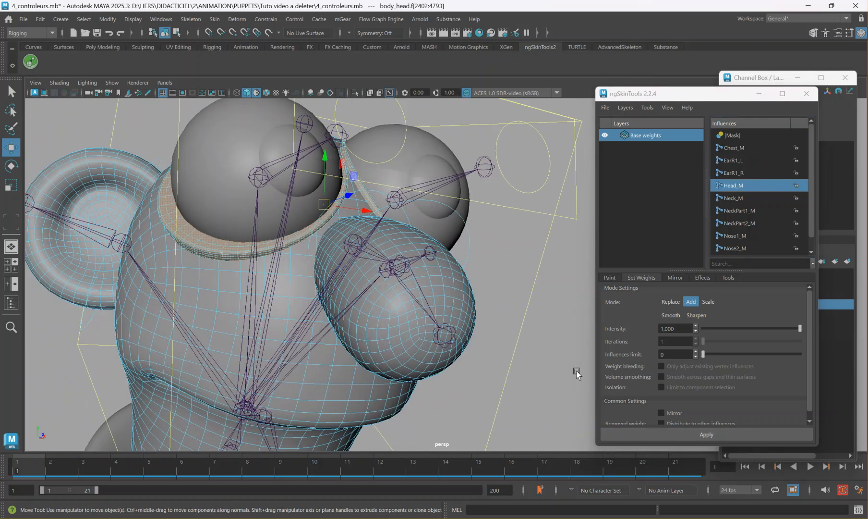
mouse_move(38, 472)
left_mouse_down()
mouse_move(691, 470)
mouse_move(24, 469)
left_mouse_up()
Select all faces of the puppet's right ear on body_head and add EarR1_R weight at intensity 1.000.
middle_click_drag(237, 258, 446, 286, "alt")
scroll(299, 179, "up", 2)
middle_click_drag(299, 178, 378, 212, "alt")
scroll(378, 211, "up", 3)
scroll(322, 207, "down", 1)
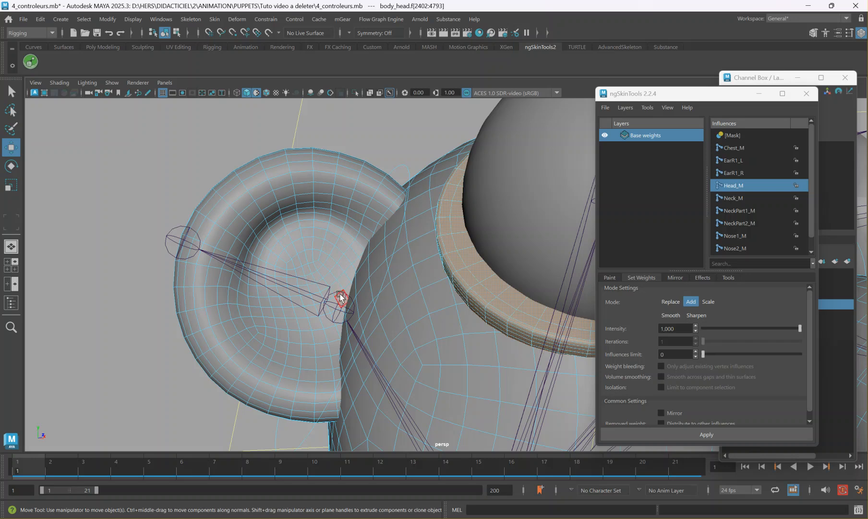
left_click(327, 248)
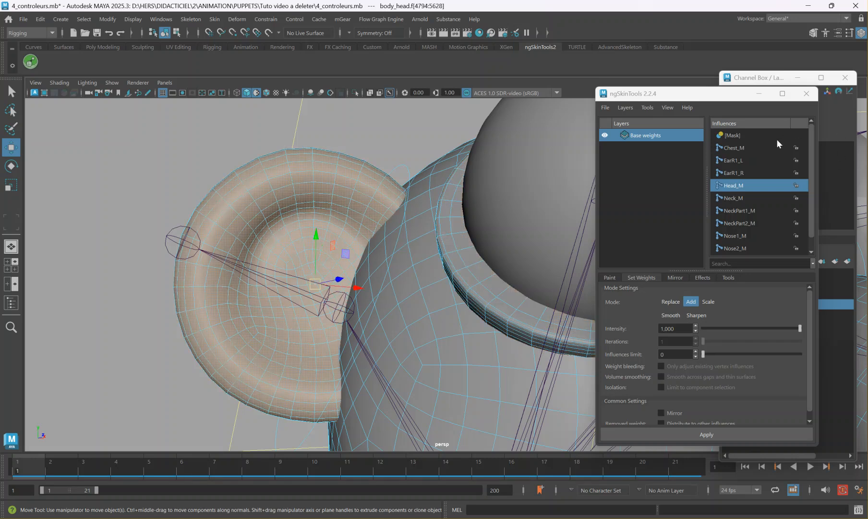
left_click(749, 172)
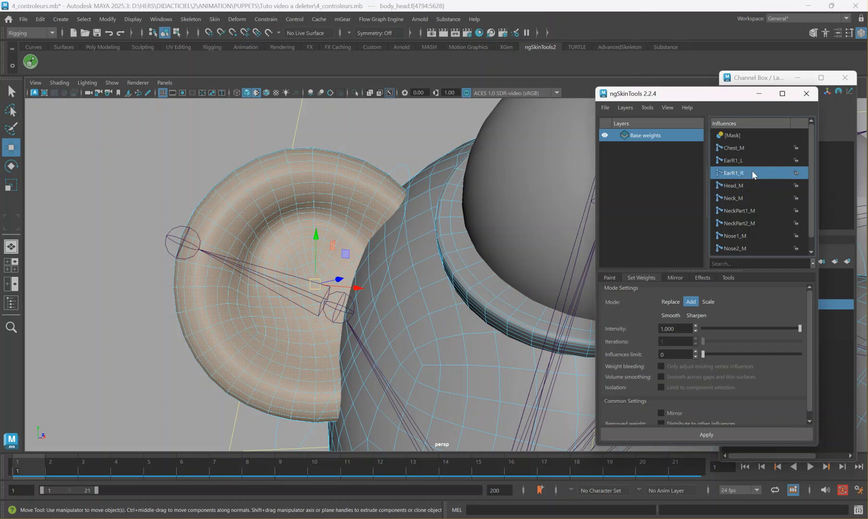
Select all faces of the puppet's left ear on body_head and add EarR1_L weight at intensity 1.000.
mouse_move(387, 301)
left_mouse_down("alt")
mouse_move(349, 257)
mouse_move(481, 269)
left_mouse_up("alt")
left_click(477, 241)
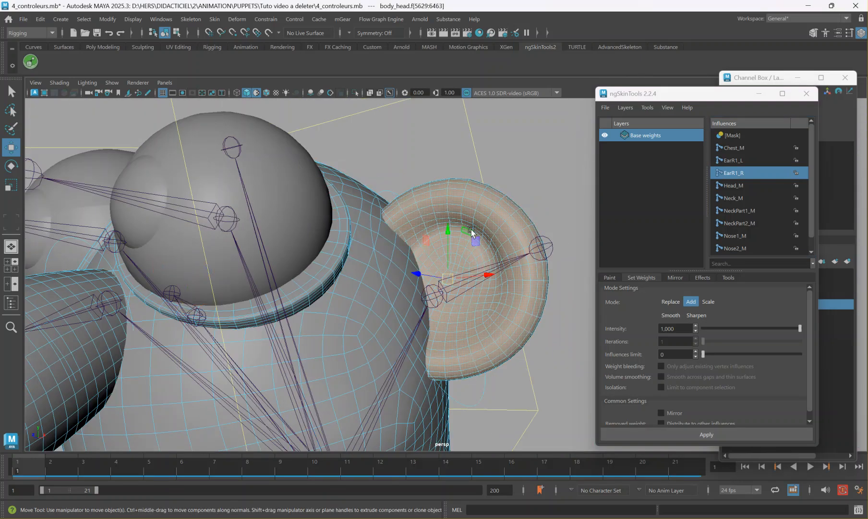
left_click(748, 160)
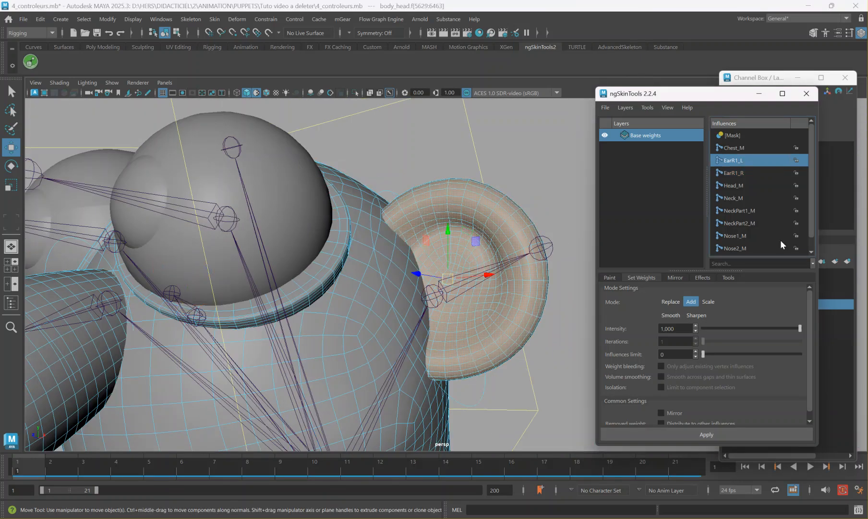
left_click(740, 434)
Rotate the right ear control FKEarR1_R to test the ear's deformation, and undo the rotation.
left_click_drag(339, 303, 225, 219, "alt")
right_click_drag(255, 218, 307, 198)
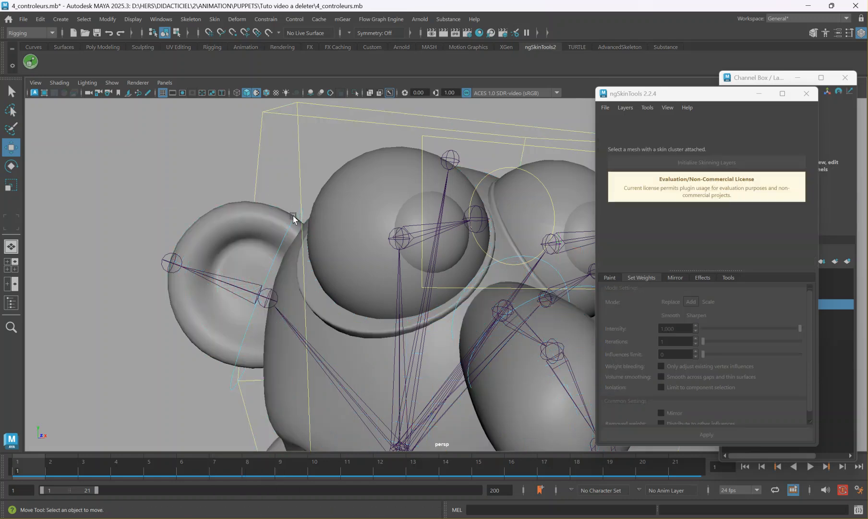
left_click(294, 216)
left_click_drag(291, 222, 306, 232, "alt")
key("e")
left_click_drag(265, 298, 368, 281, "alt")
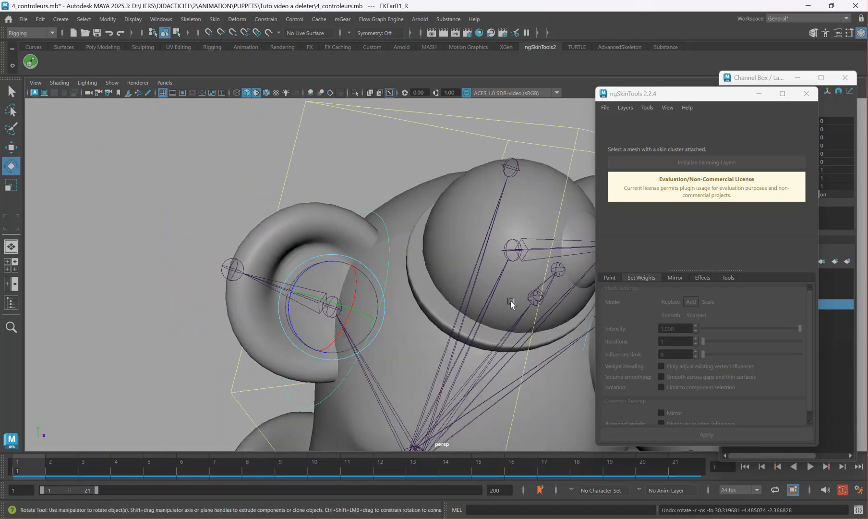
Select body_head and activate weight painting to examine the influence colours where the right ear meets the head.
left_click(381, 207)
left_click(610, 277)
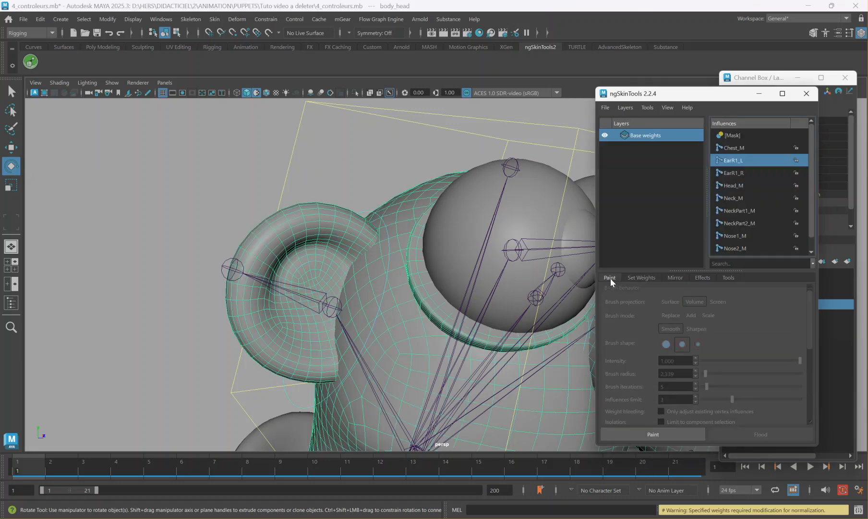
left_click(652, 435)
scroll(386, 322, "up", 3)
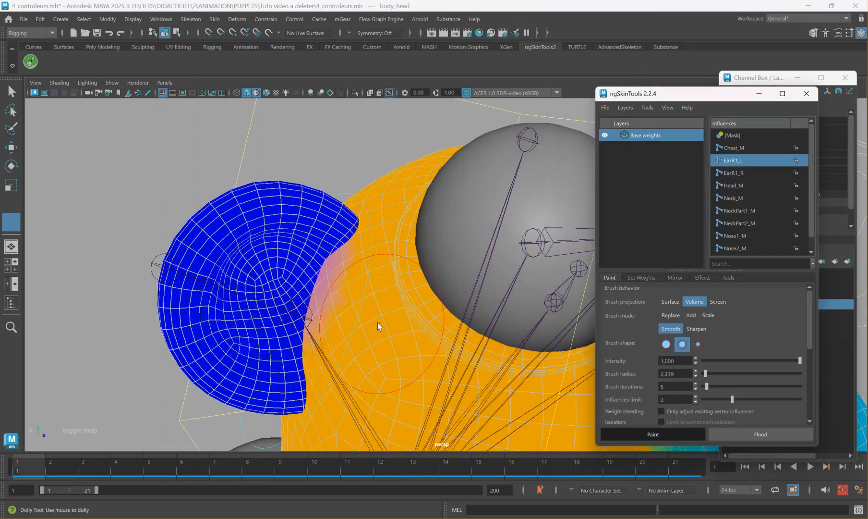
scroll(329, 272, "down", 4)
left_click_drag(330, 273, 376, 287, "alt")
middle_click_drag(375, 286, 408, 257, "alt")
scroll(477, 266, "up", 5)
Select a body_head face beside the right ear and grow the selection over the head around the ear's base.
key("w")
right_click_drag(319, 204, 314, 210)
left_click(310, 193)
key("shift+period")
key("shift+period")
key("shift+period")
key("shift+period")
scroll(359, 210, "down", 4)
mouse_move(359, 210)
left_mouse_down("alt")
mouse_move(388, 216)
mouse_move(368, 222)
left_mouse_up("alt")
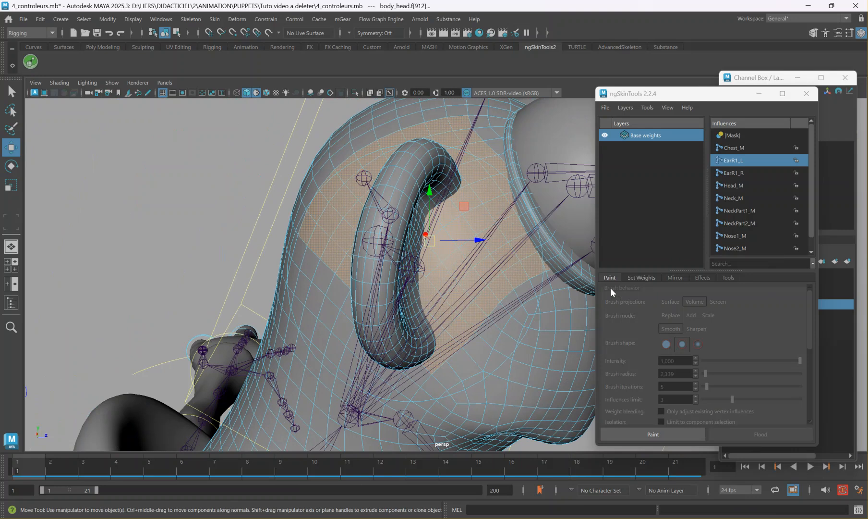
Add Head_M weight at intensity 1.000 to the selected faces around the right ear's base.
left_click(633, 429)
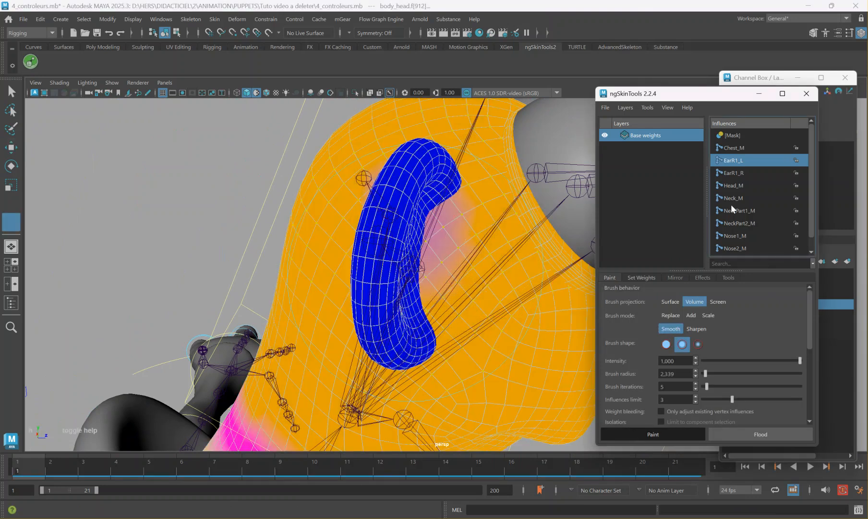
left_click(736, 185)
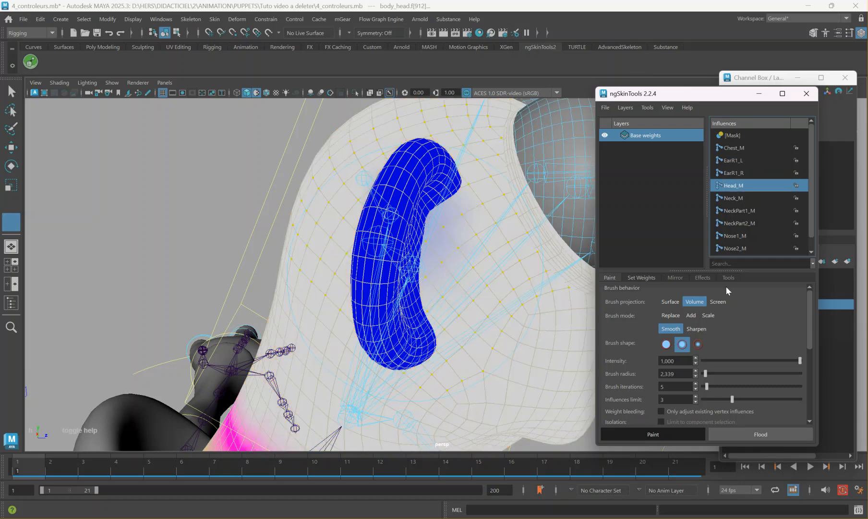
left_click(642, 278)
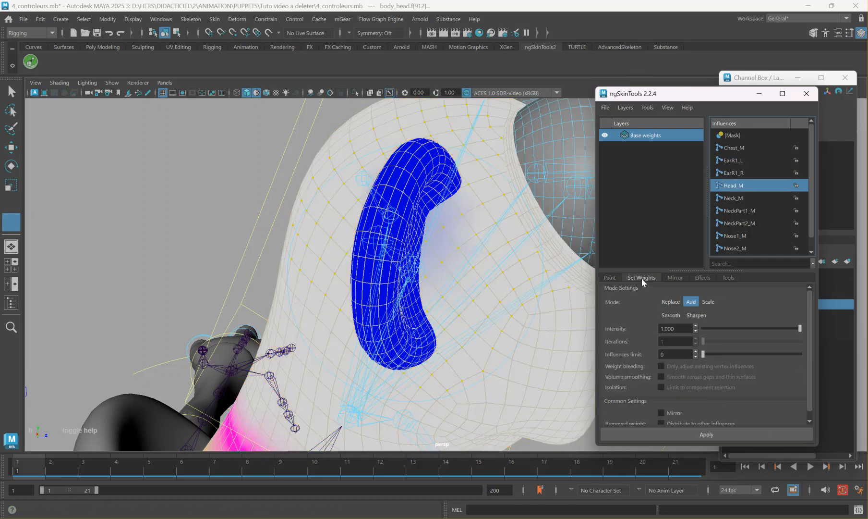
left_click(710, 435)
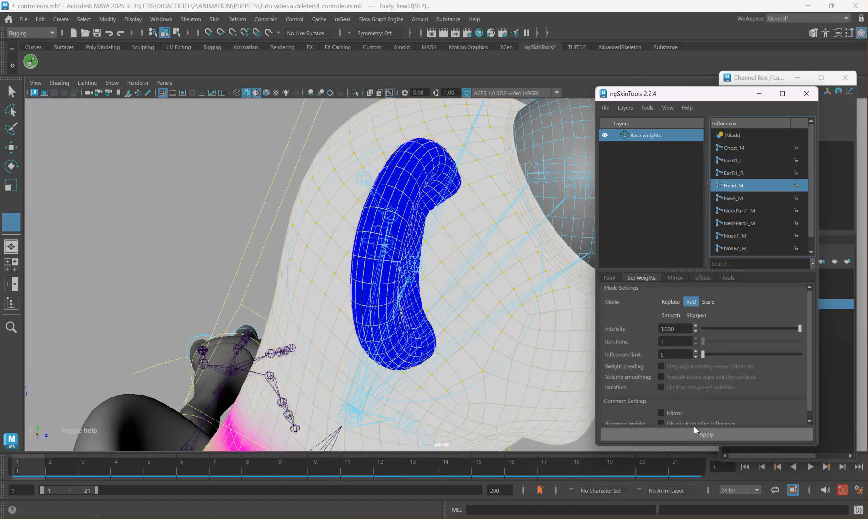
Mirror the body_head weights across the X axis from negative to positive and inspect the left ear.
left_click(675, 278)
left_click(704, 432)
left_click_drag(480, 298, 324, 292, "alt")
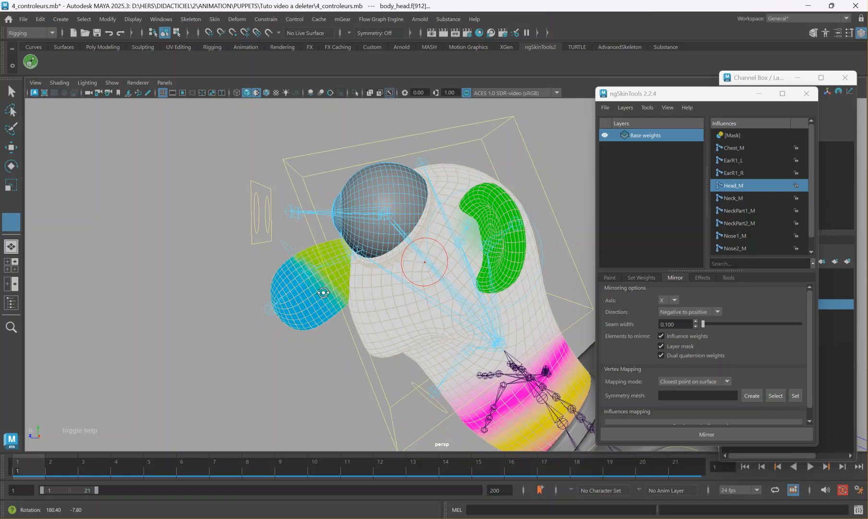
scroll(469, 266, "up", 4)
Select the body_head faces around the left ear's base, grow the selection, and add Head_M weight at intensity 1.000.
key("w")
key("F8")
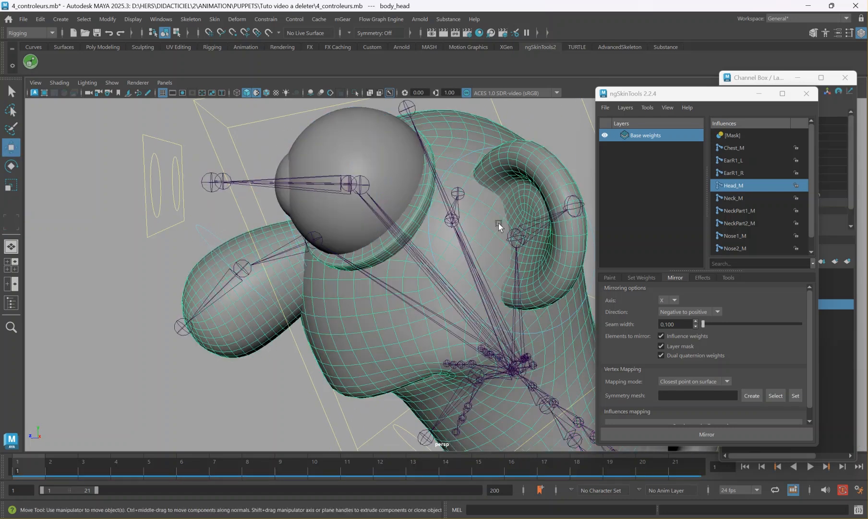
right_click_drag(497, 233, 497, 221)
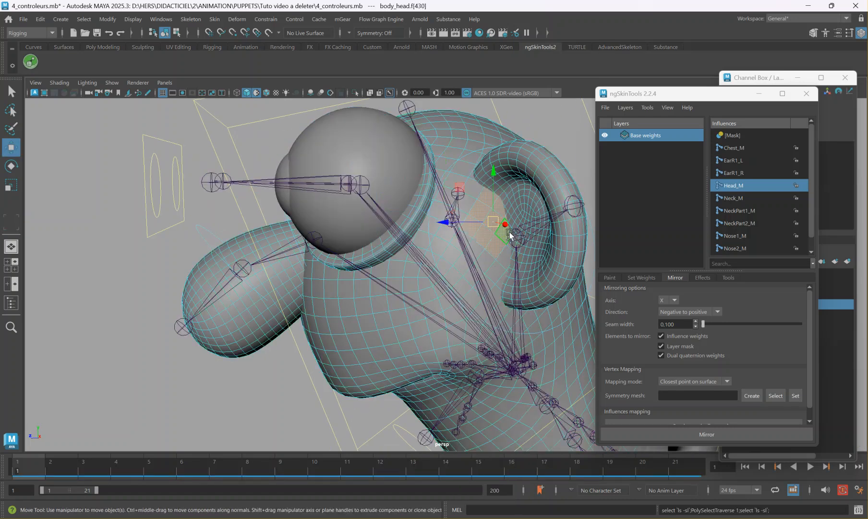
key("shift+period")
mouse_move(514, 236)
left_mouse_down("alt")
mouse_move(476, 240)
mouse_move(500, 237)
left_mouse_up("alt")
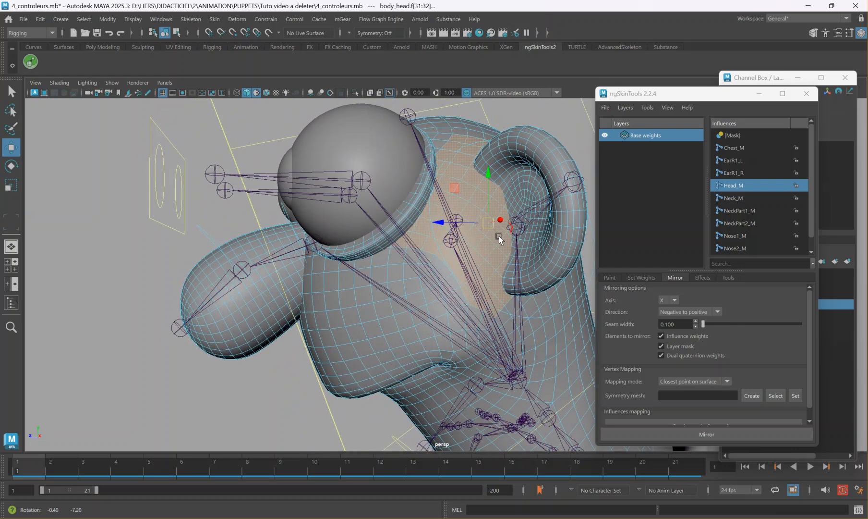
left_click(643, 277)
left_click(690, 436)
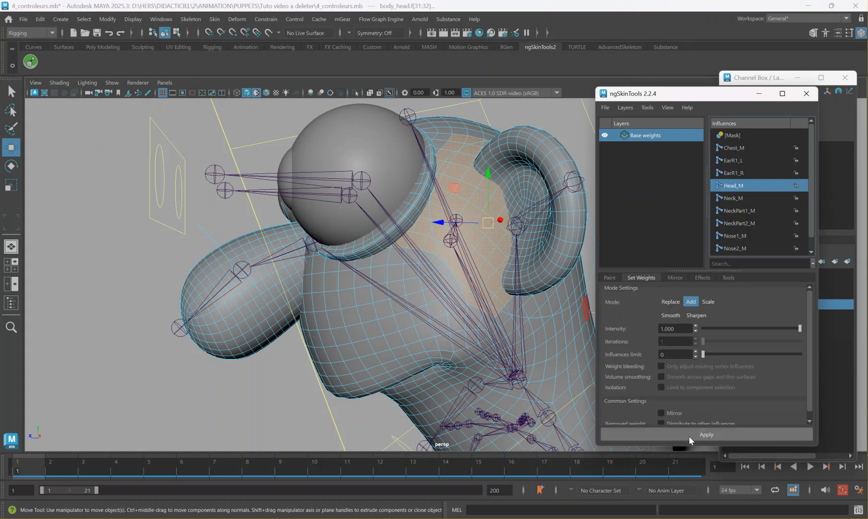
left_click(689, 436)
Return to object mode and select the FKEarR1_R control for rotation to check the right ear's base.
left_click_drag(391, 358, 460, 337, "alt")
left_click_drag(245, 257, 271, 266, "alt")
right_click(271, 267)
right_click(296, 238)
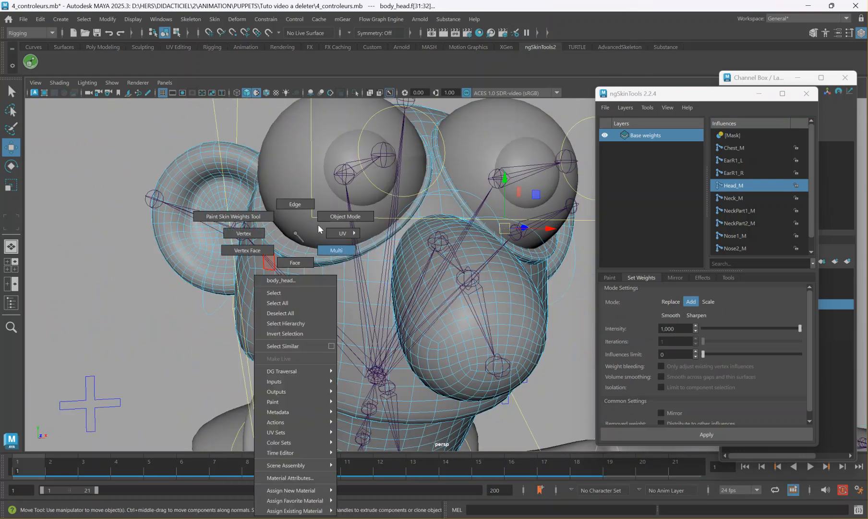
left_click(102, 274)
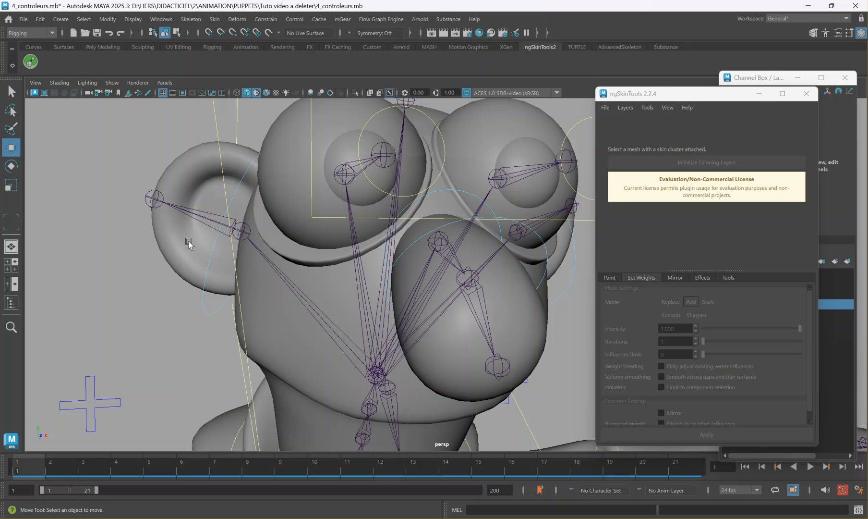
left_click(214, 239)
key("e")
key("f")
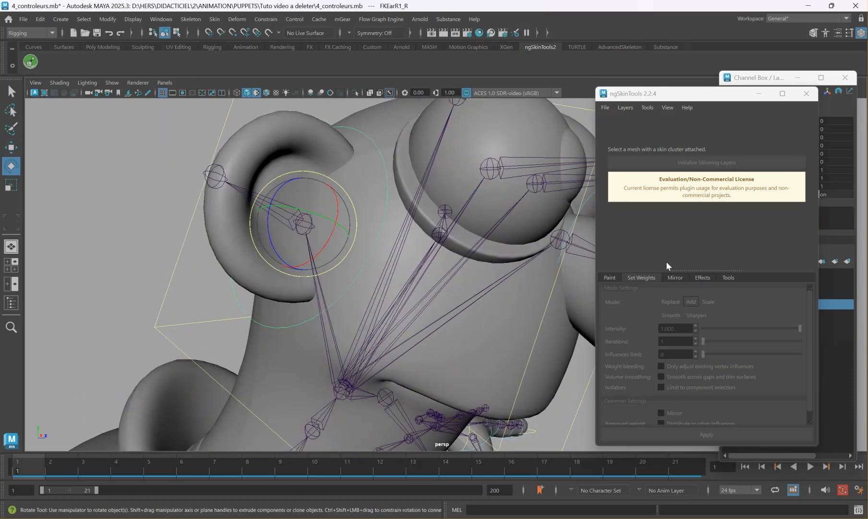
Select body_head and activate weight painting to examine the influence colours on the head and down the neck.
left_click(609, 278)
left_click(416, 349)
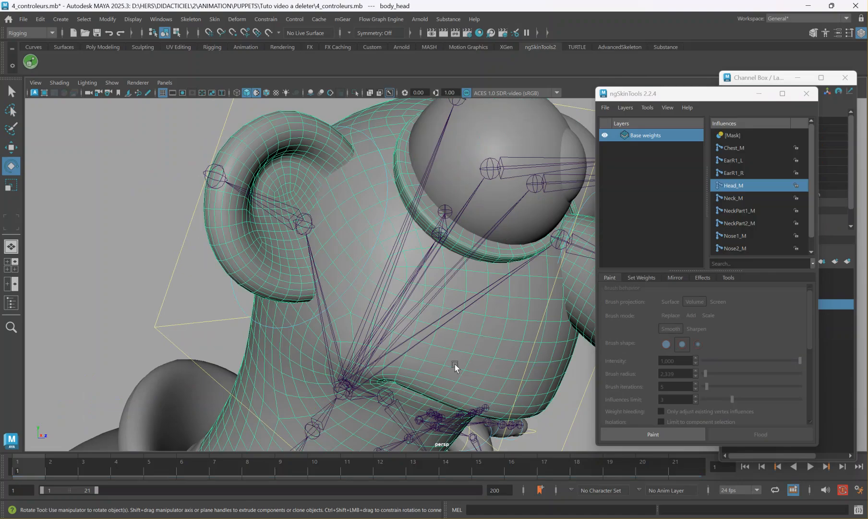
left_click(645, 432)
mouse_move(530, 376)
left_mouse_down("alt")
mouse_move(466, 366)
mouse_move(457, 295)
mouse_move(417, 297)
mouse_move(462, 327)
left_mouse_up("alt")
middle_click_drag(462, 327, 466, 221, "alt")
left_click_drag(466, 221, 538, 248, "alt")
middle_click_drag(483, 261, 482, 404, "alt")
left_click_drag(482, 404, 471, 392, "alt")
mouse_move(471, 392)
middle_mouse_down("alt")
mouse_move(427, 280)
mouse_move(420, 294)
middle_mouse_up("alt")
scroll(426, 280, "up", 5)
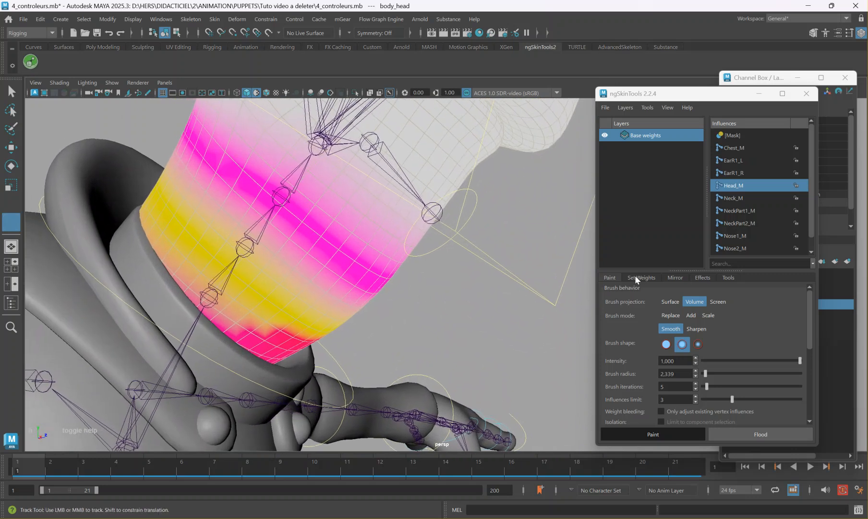
Smooth the body_head weights repeatedly at intensity 1.000 with 1 iteration and inspect the neck blending.
left_click(641, 278)
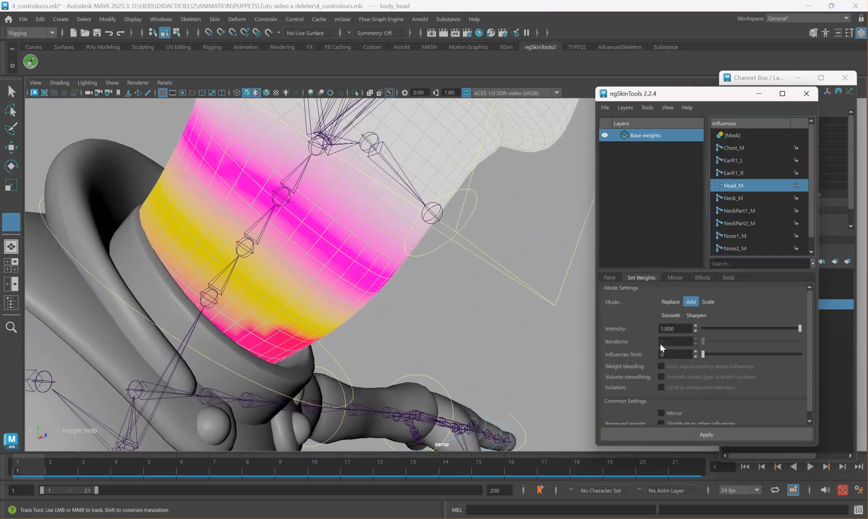
left_click(671, 315)
left_click_drag(714, 328, 816, 329)
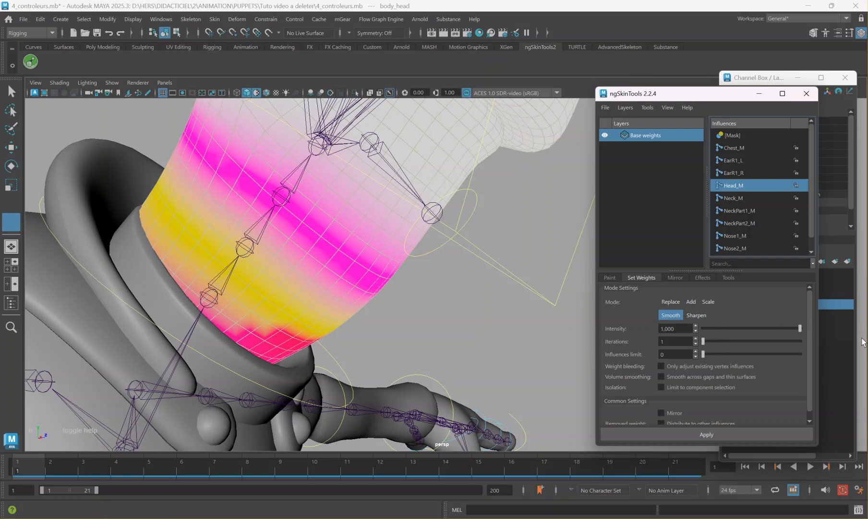
left_click(696, 435)
left_click(697, 435)
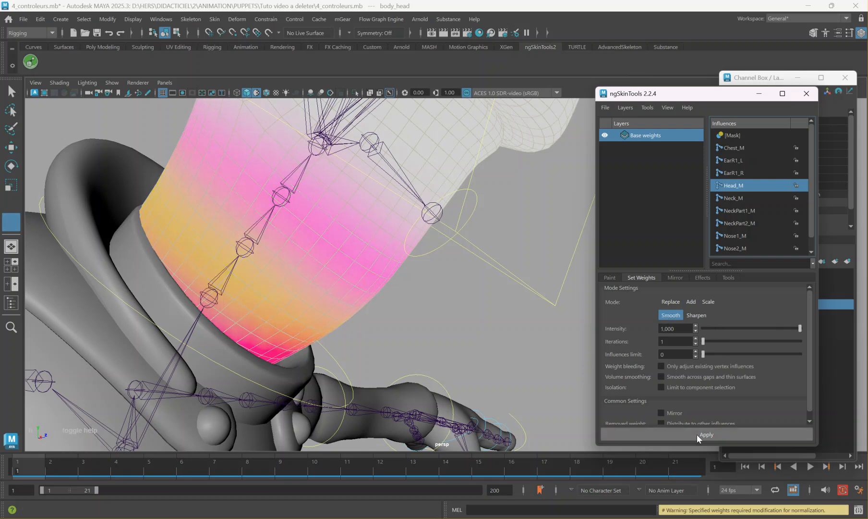
left_click(698, 432)
scroll(667, 413, "down", 1)
key("f")
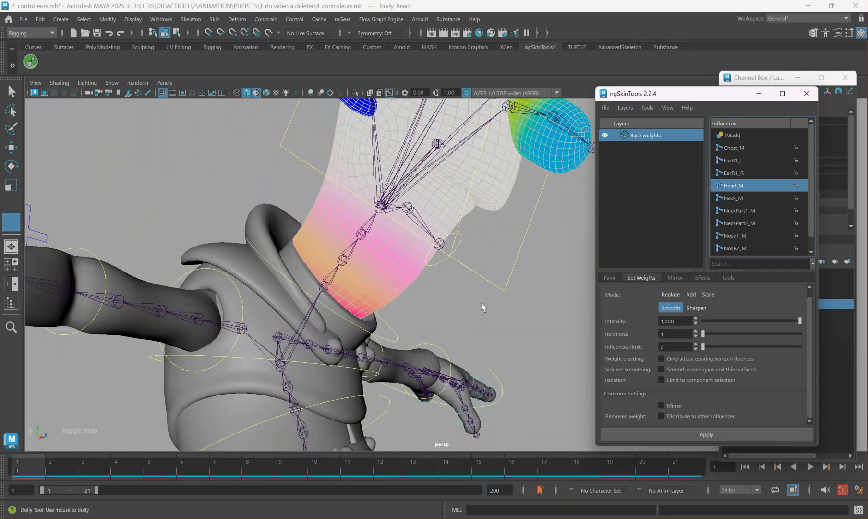
right_click_drag(421, 155, 475, 140)
right_click_drag(437, 163, 409, 158)
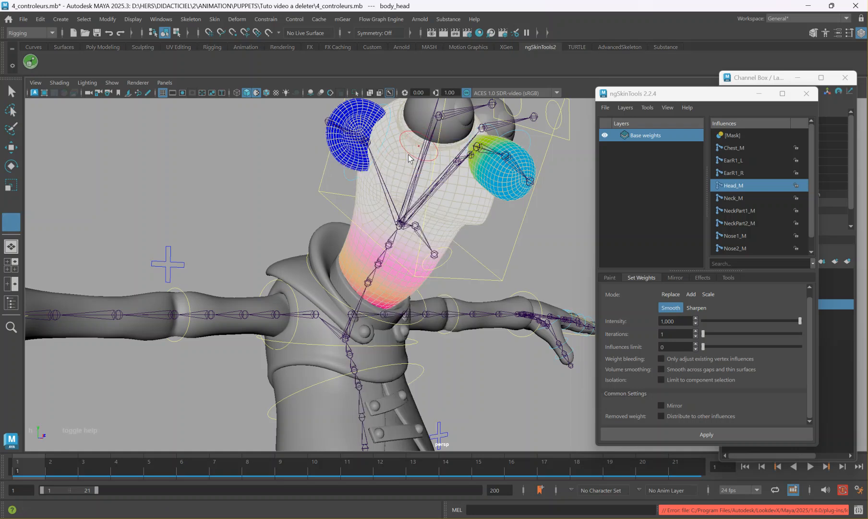
Leave weight painting, rotate the FKChest_M control to test the torso's deformation, and undo the rotation.
key("w")
left_click(503, 233)
left_click(460, 212)
mouse_move(512, 236)
left_mouse_down("alt")
mouse_move(486, 234)
mouse_move(514, 239)
left_mouse_up("alt")
middle_click_drag(387, 368, 392, 276, "alt")
mouse_move(384, 298)
left_mouse_down("alt")
mouse_move(374, 305)
mouse_move(384, 306)
left_mouse_up("alt")
left_click(400, 350)
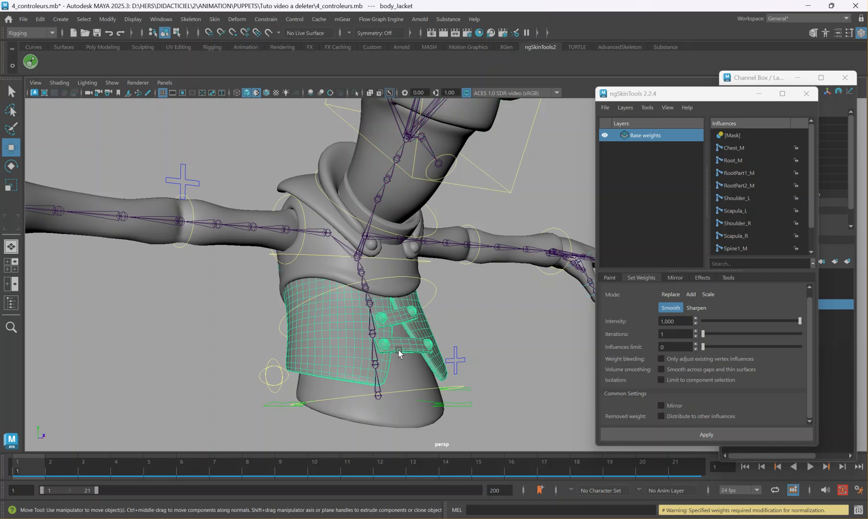
left_click(277, 321)
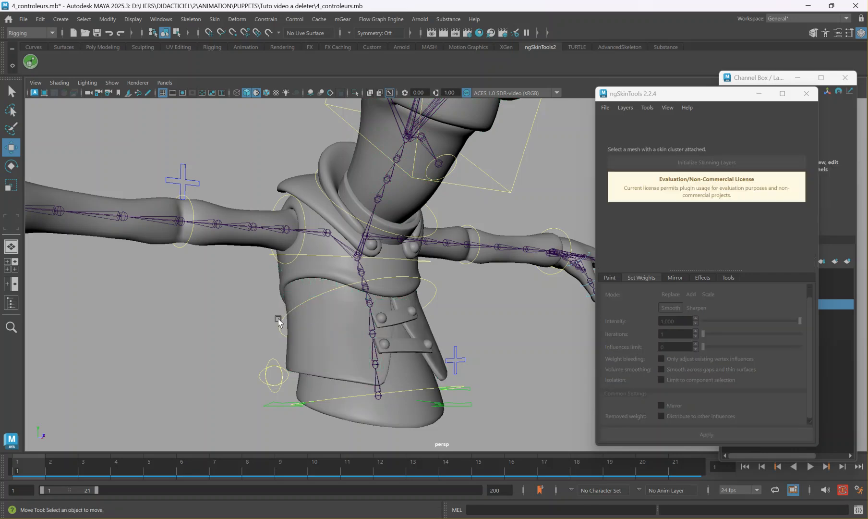
left_click(317, 257)
key("e")
left_click_drag(390, 226, 383, 238)
left_click_drag(378, 250, 381, 228)
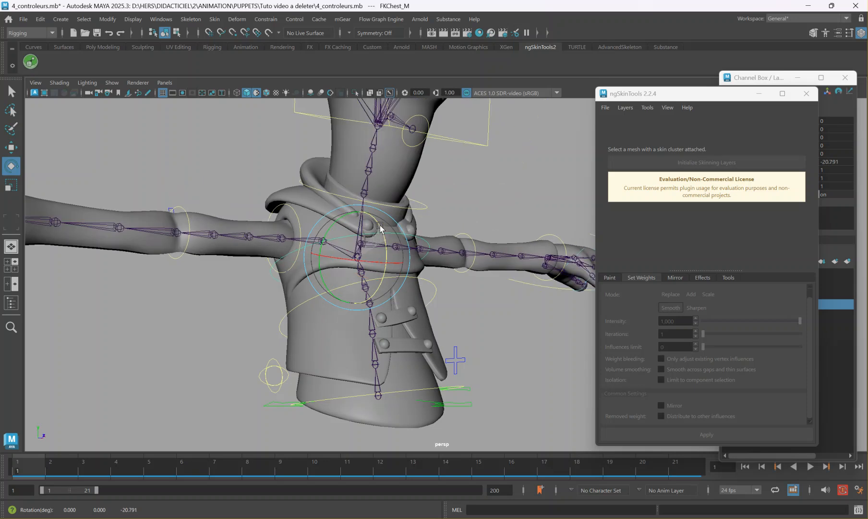
key("ctrl+z")
Rotate the FKShoulder_R control to test the right arm's deformation, and undo the rotation.
left_click_drag(329, 236, 227, 284)
left_click(283, 202)
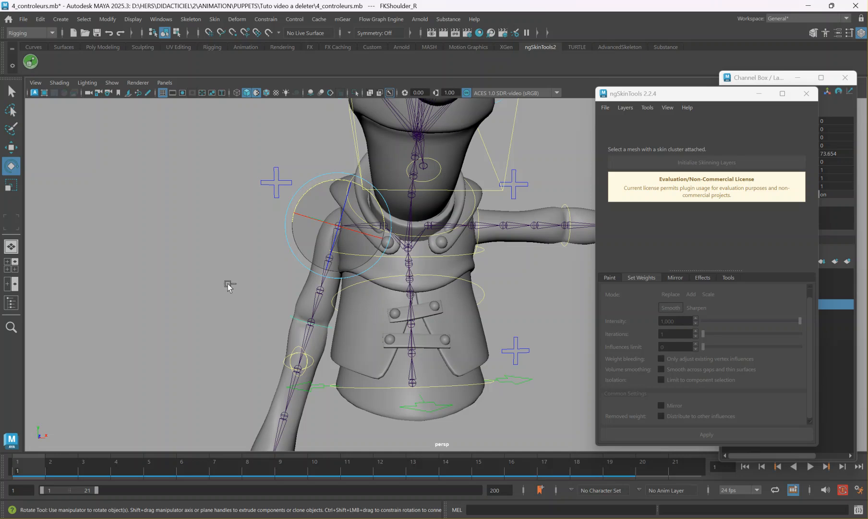
key("ctrl+z")
left_click_drag(369, 195, 309, 174)
key("ctrl+z")
Select the Fingers_R control, vary its Index, Middle, Ring and Thumb Curl together to test the fingers, and undo the change.
middle_click_drag(103, 222, 193, 228, "alt")
left_click(170, 206)
left_click_drag(201, 199, 199, 220)
key("ctrl+z")
left_click_drag(399, 250, 296, 307, "alt")
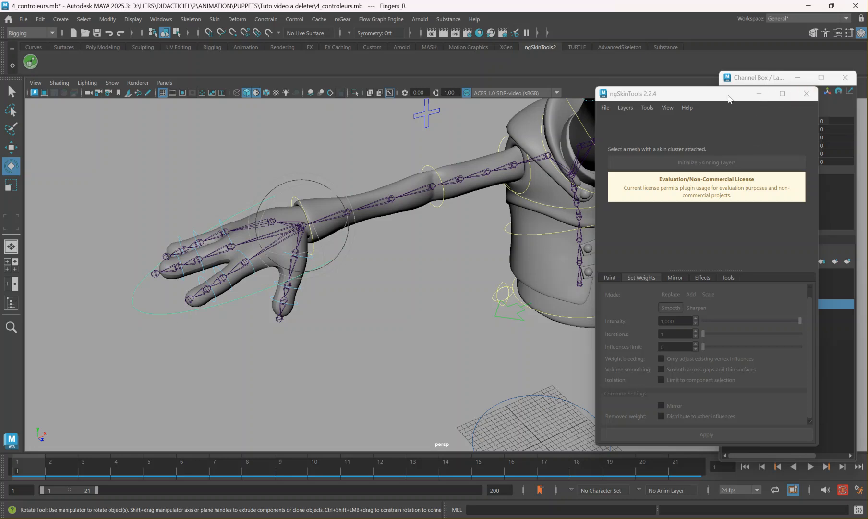
left_click_drag(729, 99, 709, 251)
left_click_drag(799, 140, 799, 162)
middle_click_drag(415, 229, 314, 270)
key("ctrl+z")
left_click_drag(314, 269, 373, 251, "alt")
middle_click_drag(373, 251, 378, 300, "alt")
scroll(382, 290, "up", 3)
mouse_move(387, 282)
left_mouse_down("alt")
mouse_move(444, 269)
mouse_move(395, 271)
left_mouse_up("alt")
middle_click_drag(395, 271, 386, 288, "alt")
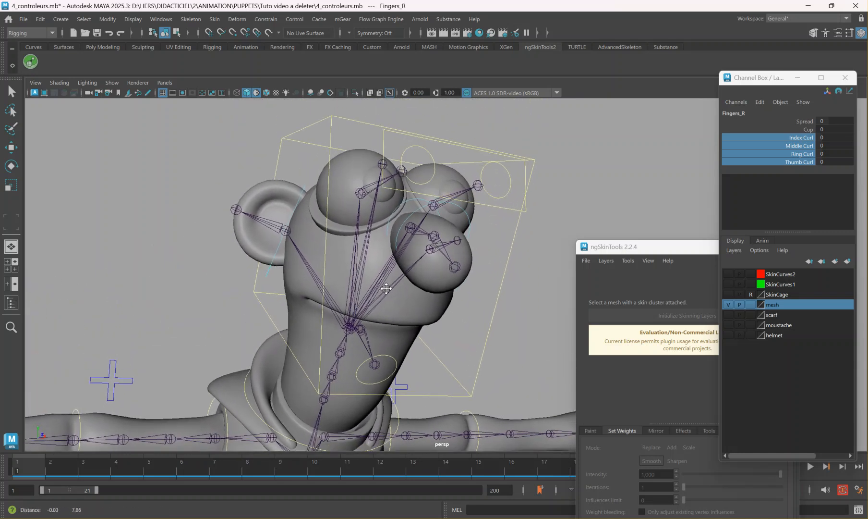